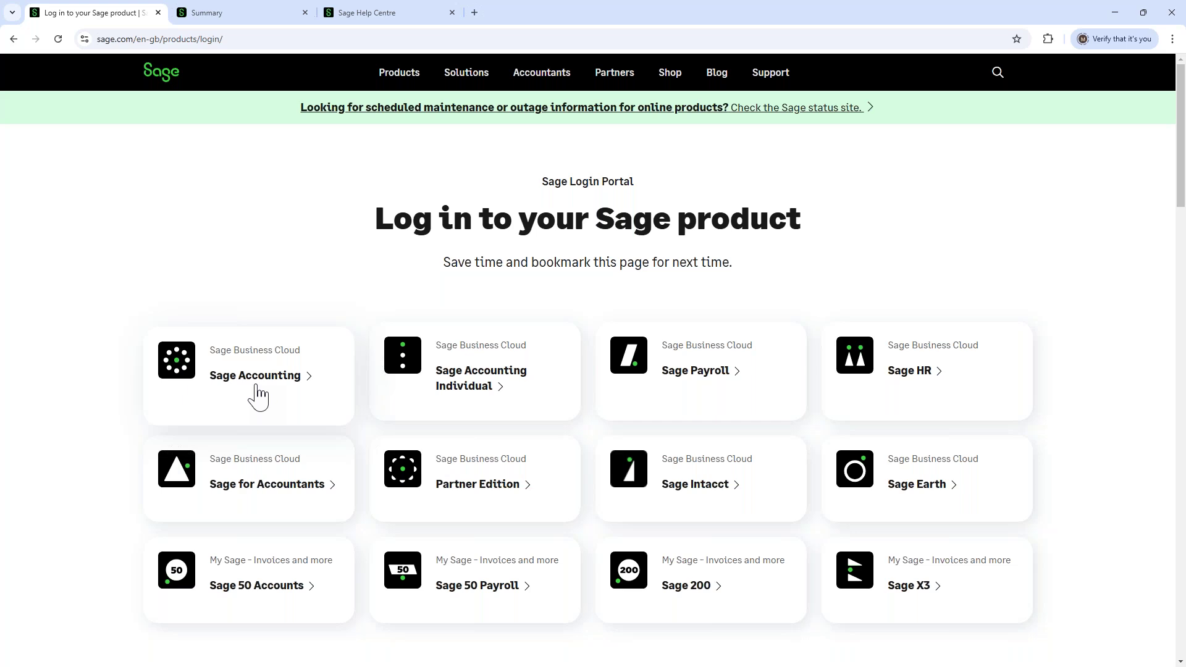
Open Sage Accounting from the Sage login portal and bring up the business's Summary page.
{"action": "left_click", "coordinate": [259, 395]}
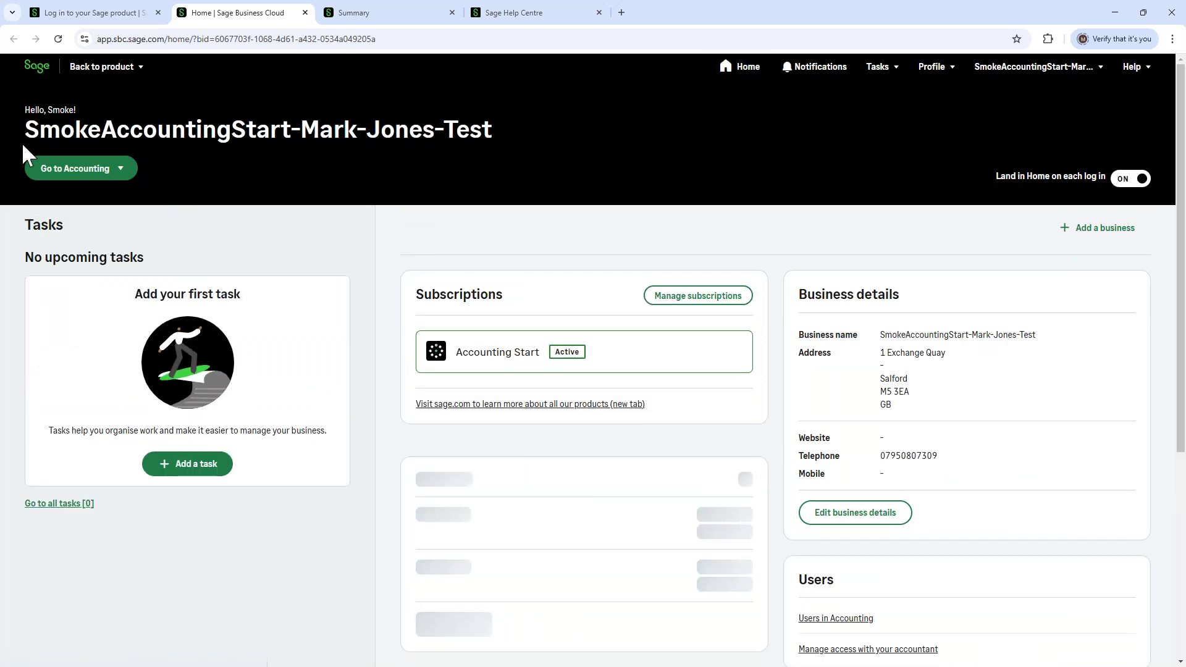
{"action": "left_click", "coordinate": [364, 19]}
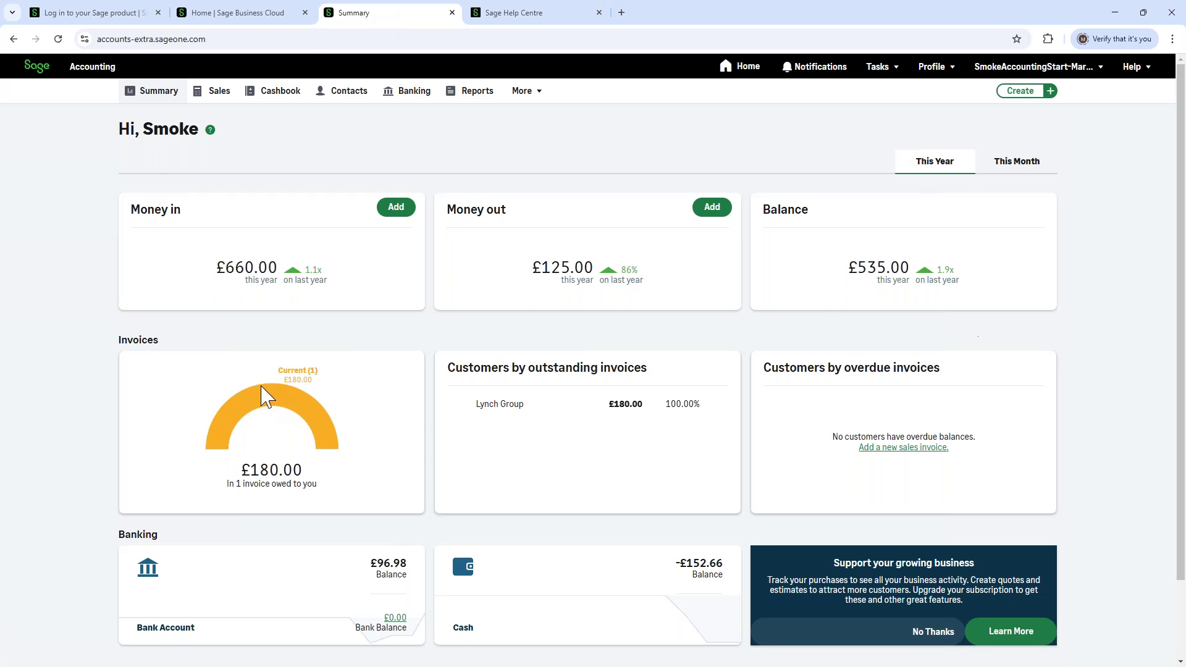
{"action": "mouse_move", "coordinate": [286, 207]}
Open the Sage Accounting Help Centre and look through its help topics and support hubs.
{"action": "left_click", "coordinate": [1135, 67]}
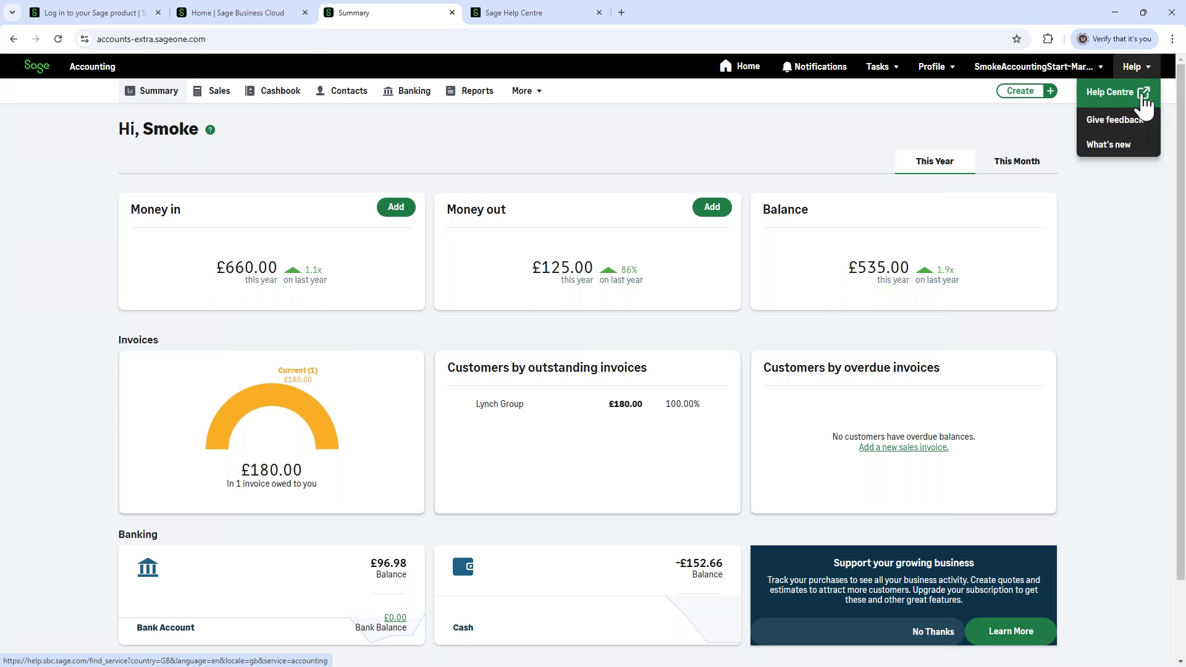
{"action": "left_click", "coordinate": [524, 20]}
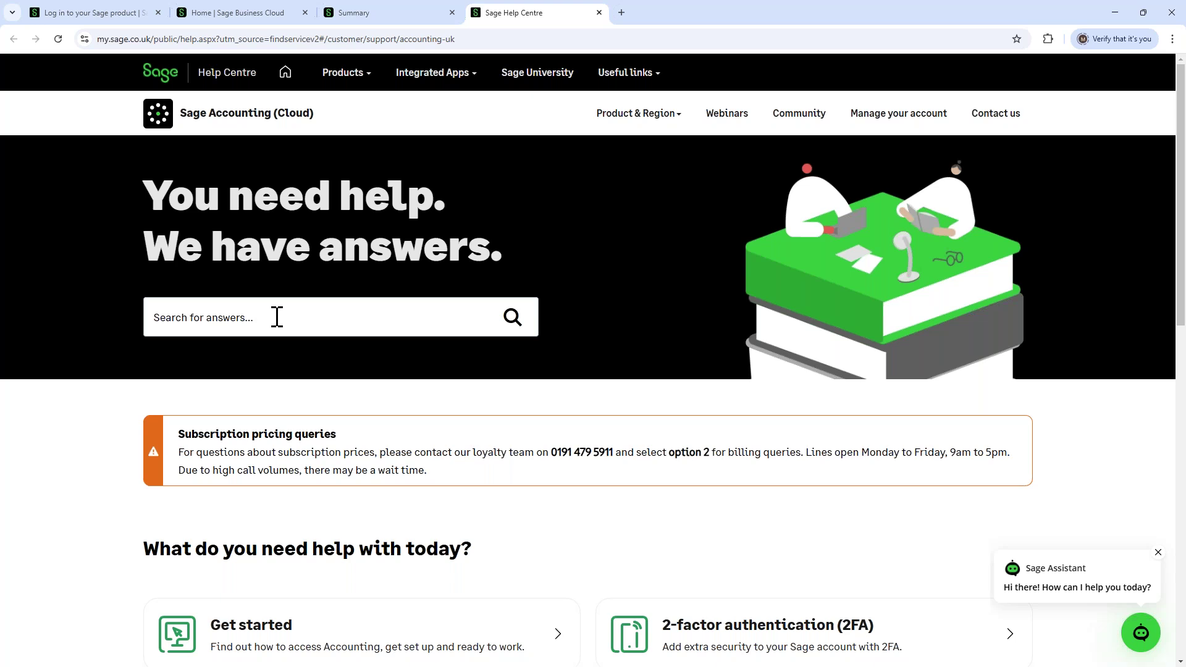
{"action": "scroll", "coordinate": [283, 317], "scroll_direction": "down", "scroll_amount": 5}
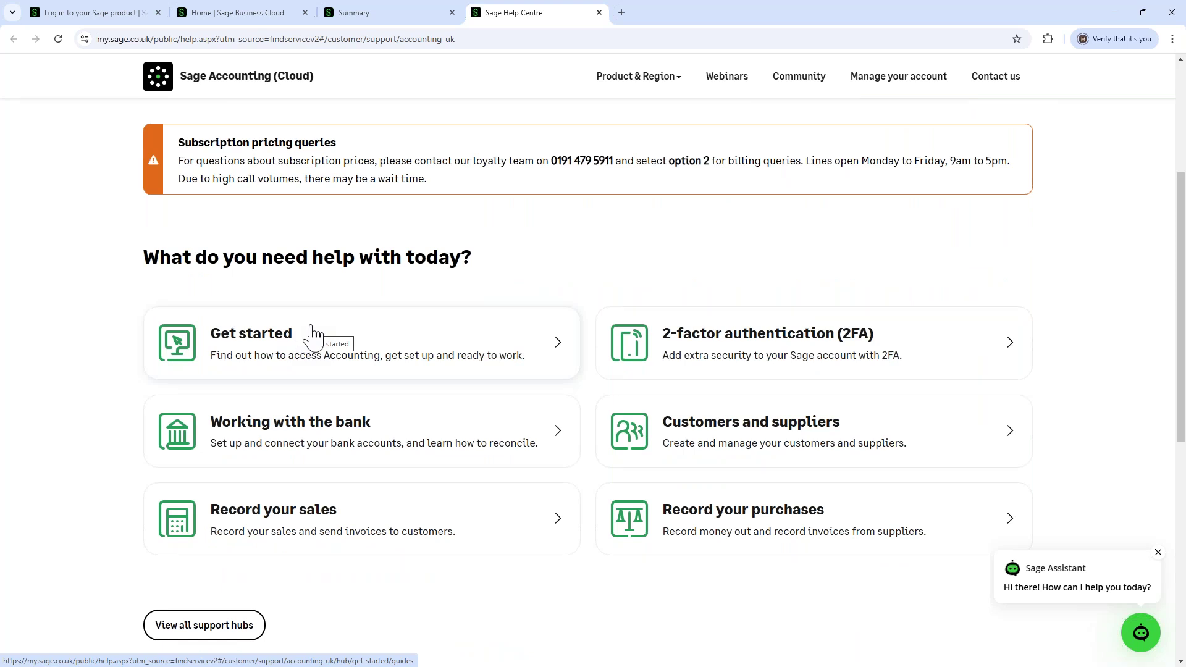
{"action": "scroll", "coordinate": [345, 371], "scroll_direction": "down", "scroll_amount": 3}
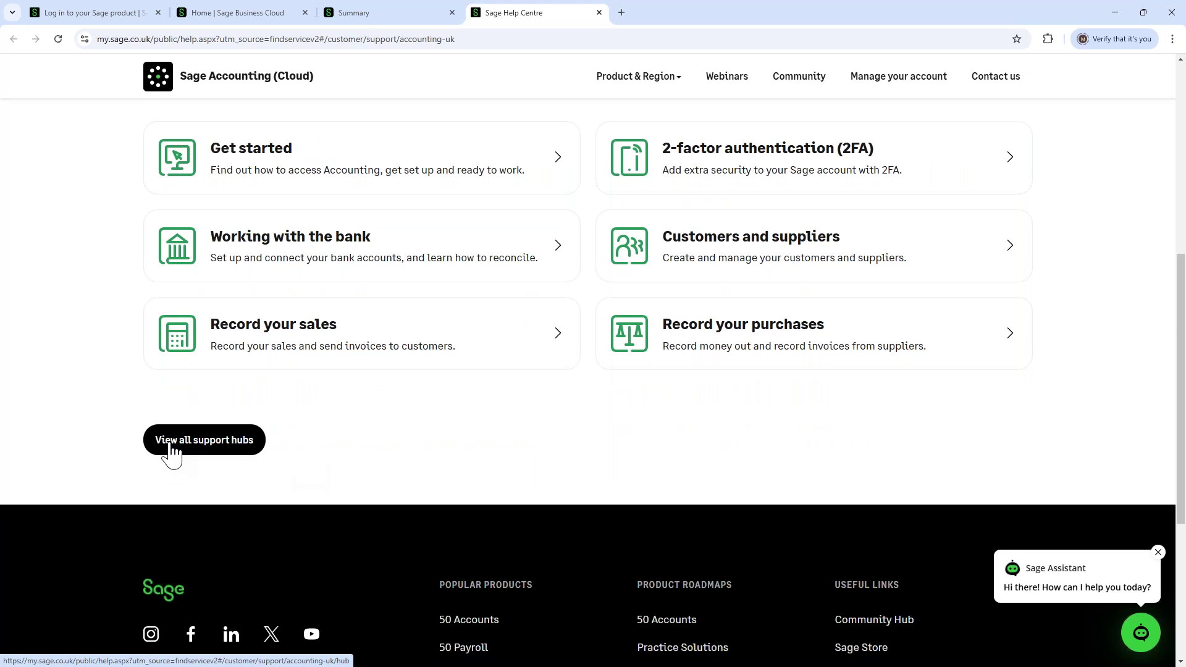
{"action": "scroll", "coordinate": [173, 454], "scroll_direction": "up", "scroll_amount": 1}
{"action": "scroll", "coordinate": [173, 454], "scroll_direction": "up", "scroll_amount": 7}
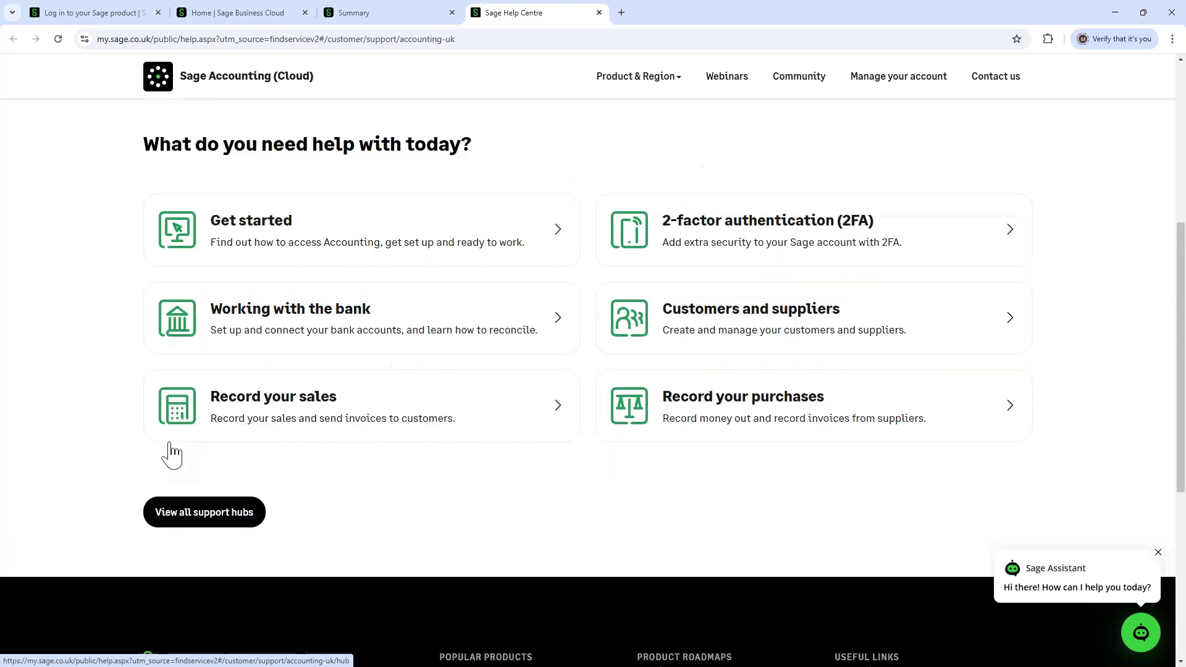
Open the Help Centre's contact page and review the topic, community forum, chat and telephone support options.
{"action": "left_click", "coordinate": [986, 113]}
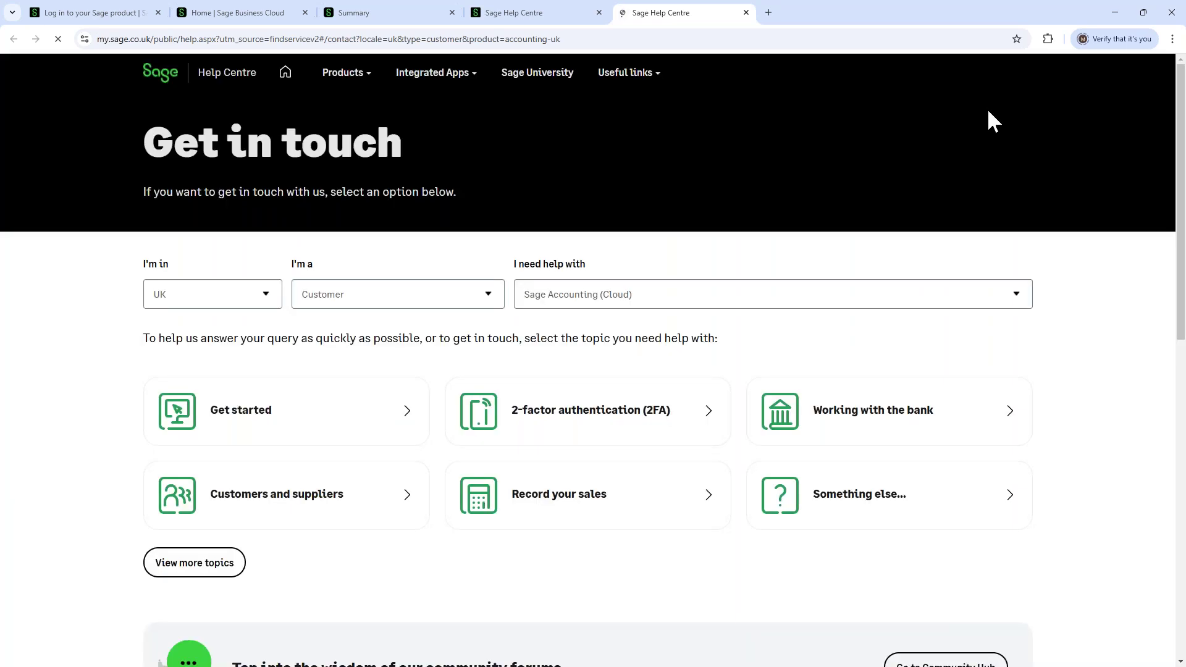
{"action": "scroll", "coordinate": [620, 250], "scroll_direction": "down", "scroll_amount": 3}
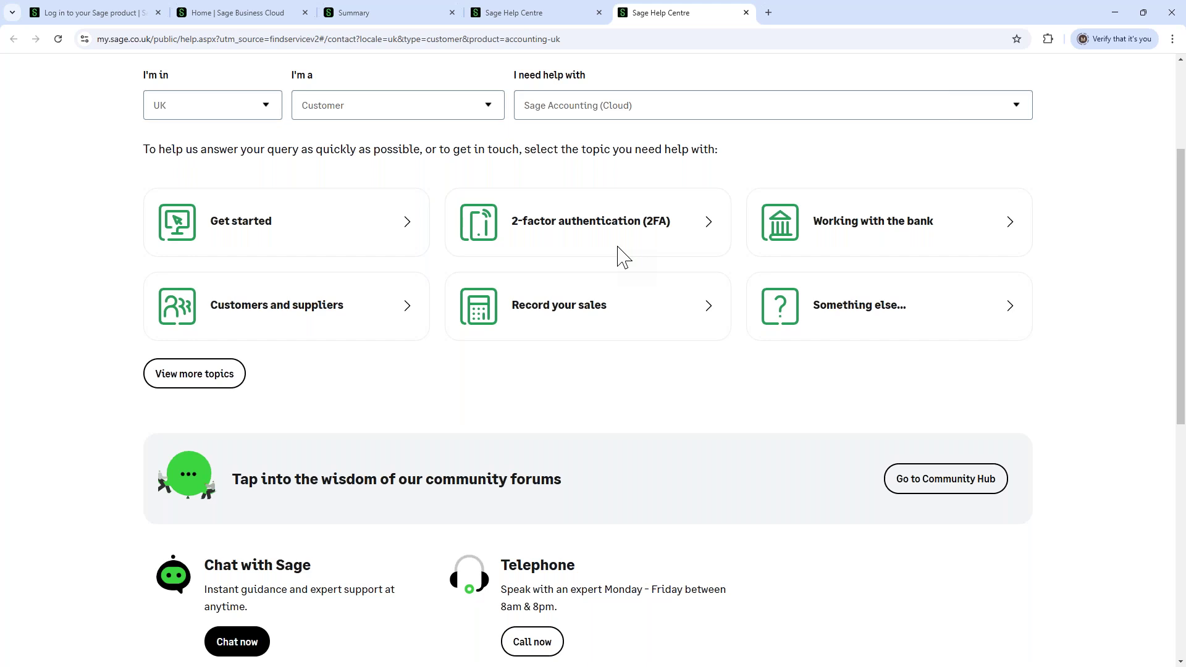
{"action": "scroll", "coordinate": [620, 250], "scroll_direction": "down", "scroll_amount": 3}
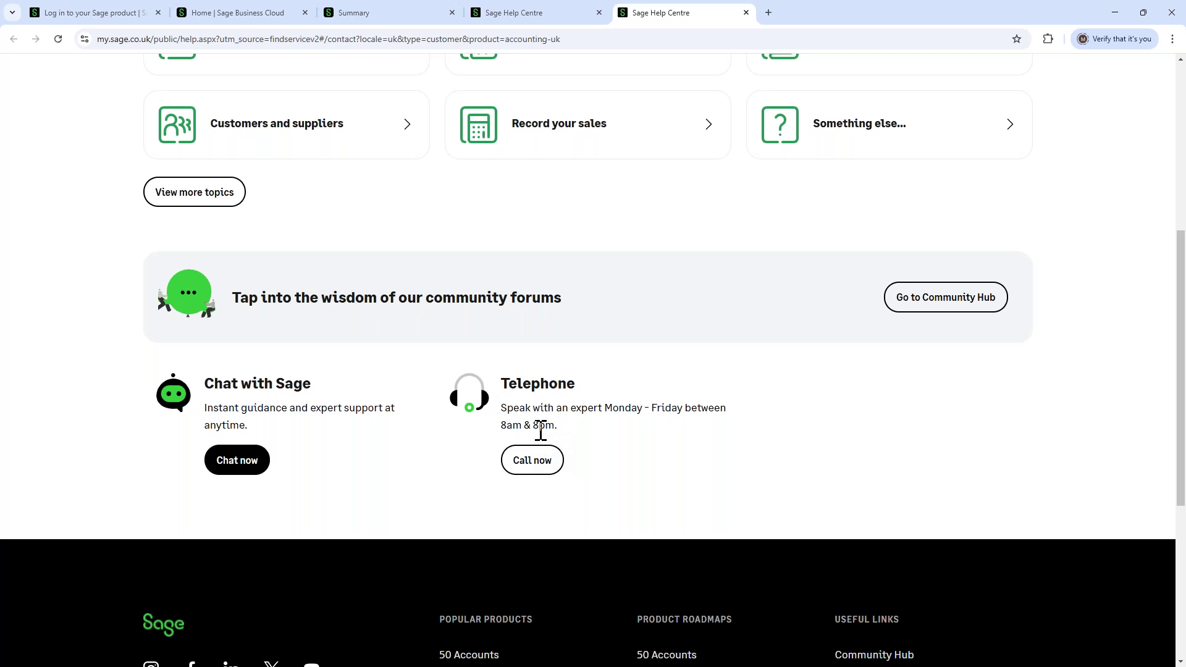
Return to Sage Accounting and review the invoice templates, company logo and association logos under Templates and logos in Business settings.
{"action": "left_click", "coordinate": [364, 26]}
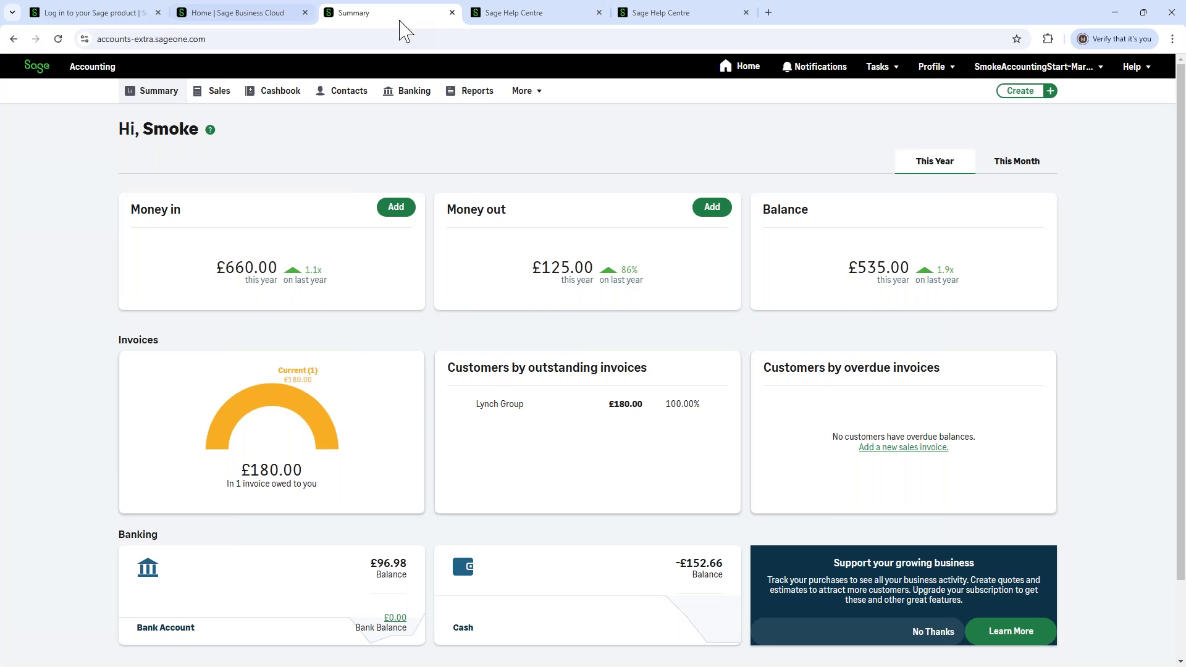
{"action": "left_click", "coordinate": [522, 93]}
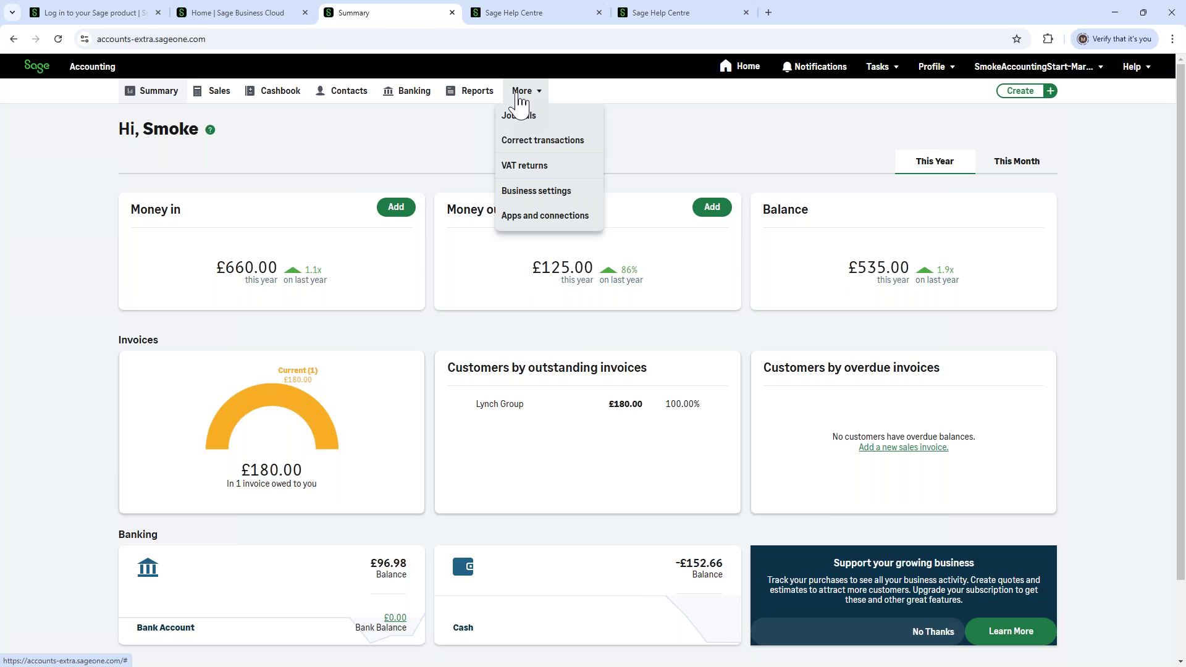
{"action": "left_click", "coordinate": [526, 194]}
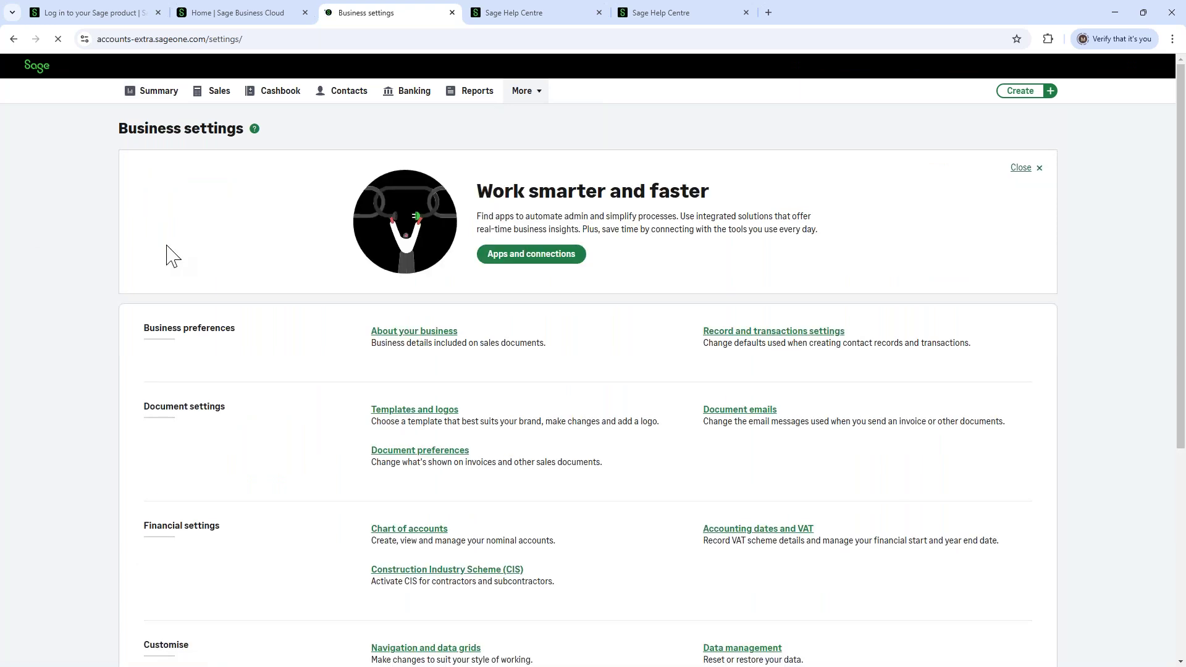
{"action": "scroll", "coordinate": [291, 299], "scroll_direction": "down", "scroll_amount": 1}
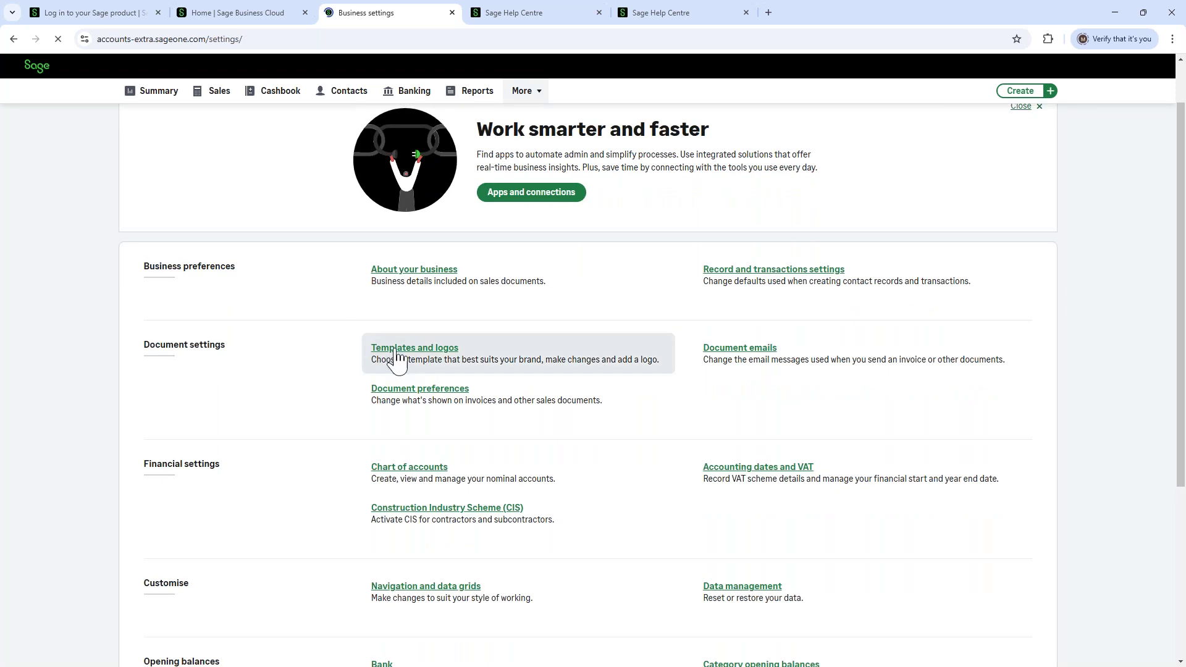
{"action": "left_click", "coordinate": [395, 361]}
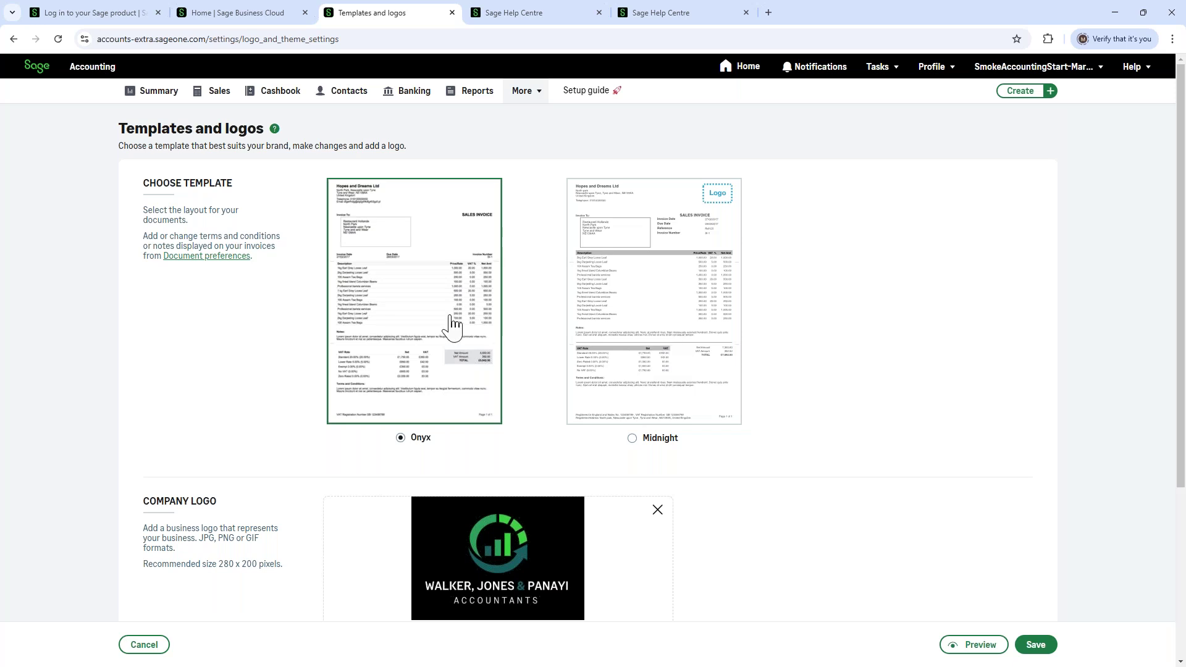
{"action": "scroll", "coordinate": [401, 337], "scroll_direction": "down", "scroll_amount": 3}
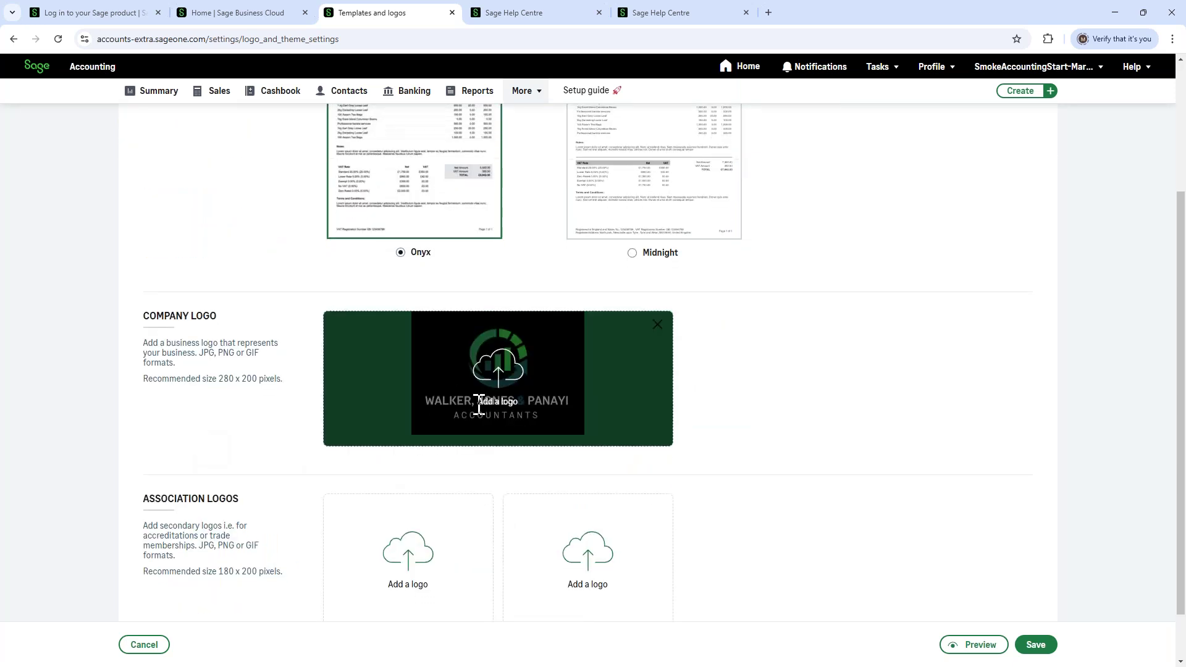
{"action": "scroll", "coordinate": [198, 460], "scroll_direction": "down", "scroll_amount": 1}
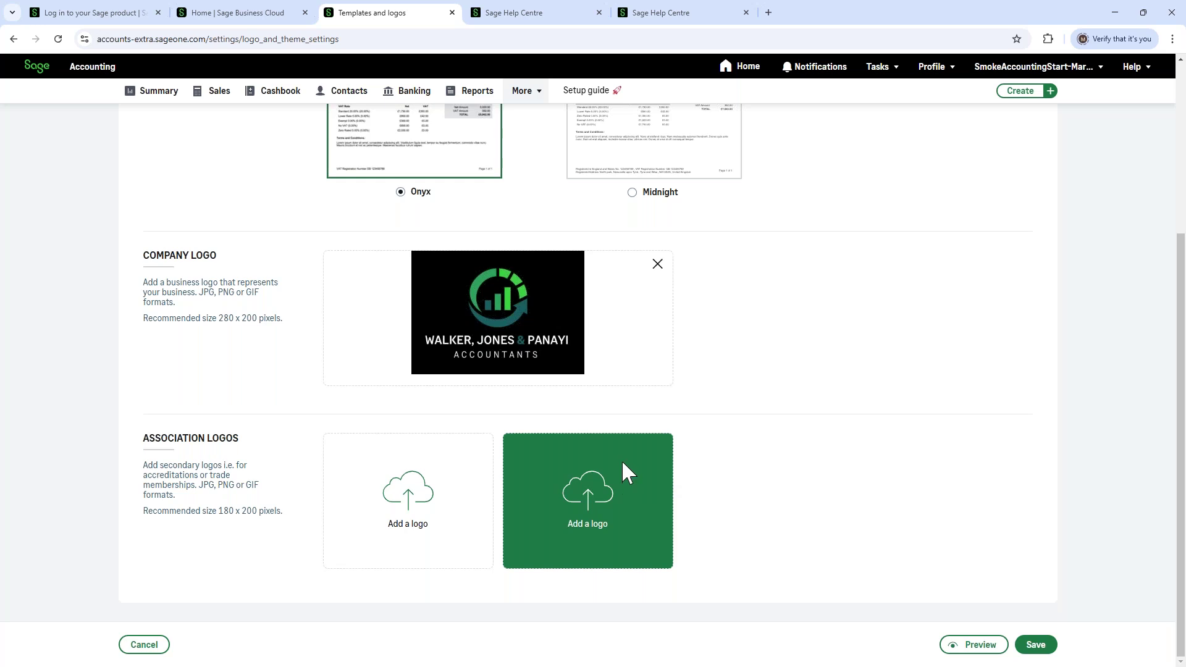
{"action": "scroll", "coordinate": [621, 460], "scroll_direction": "up", "scroll_amount": 4}
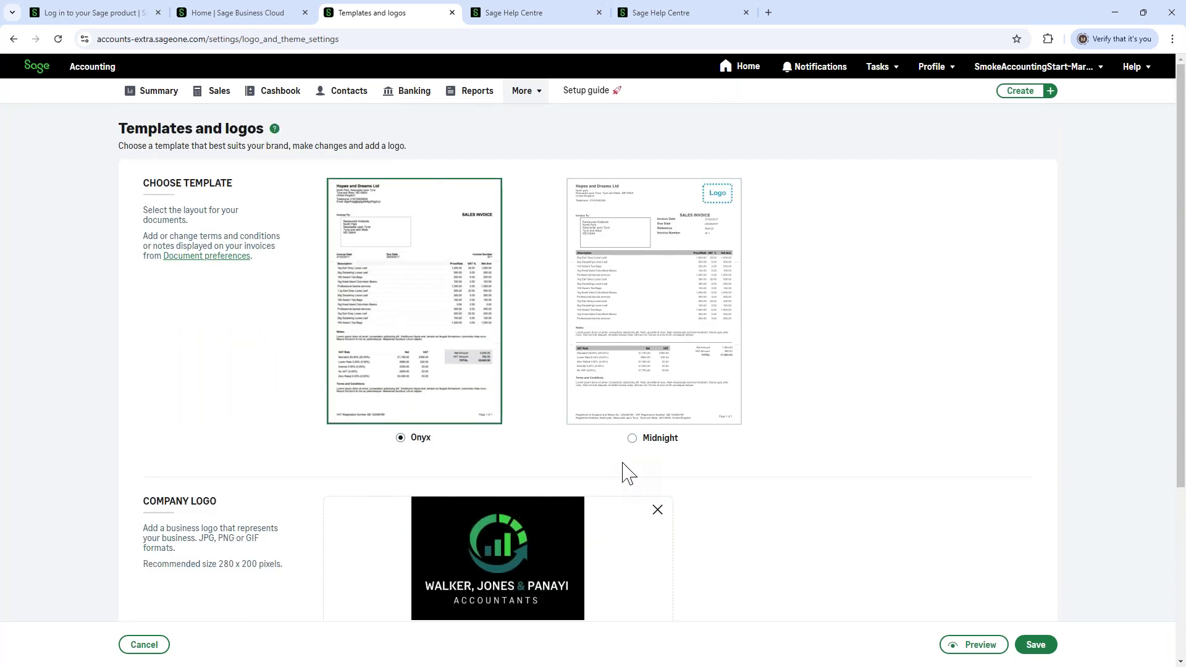
Open Document preferences in Business settings and review the numbering, footer details, terms and conditions, and invoice notes.
{"action": "left_click", "coordinate": [524, 92]}
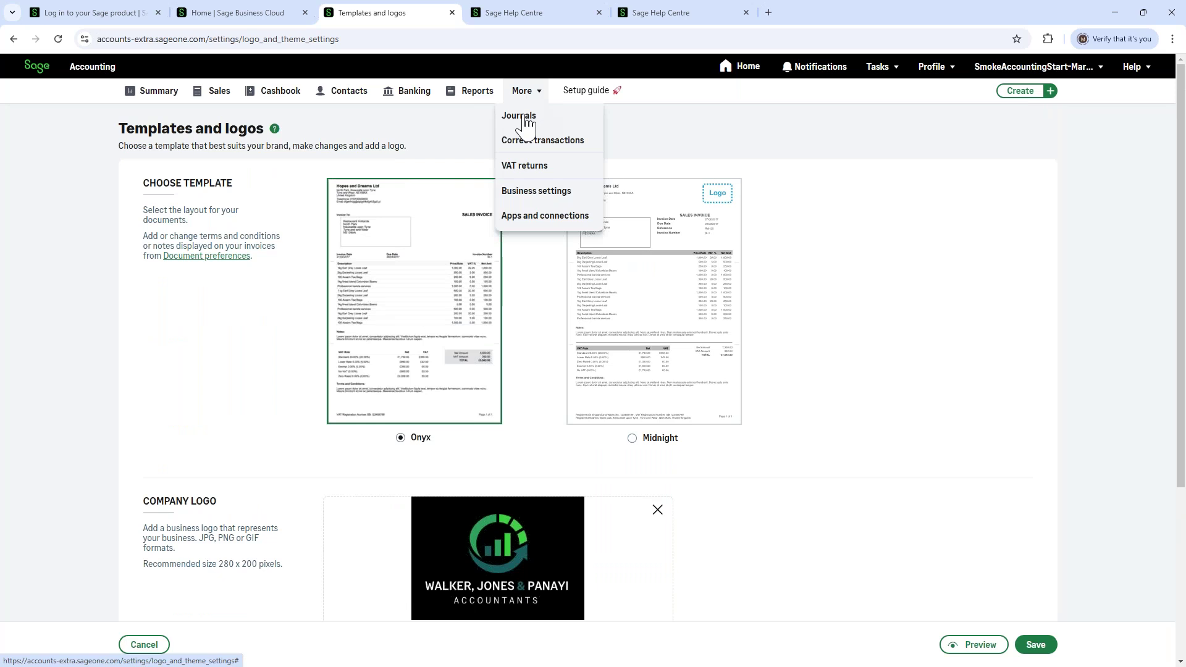
{"action": "left_click", "coordinate": [525, 195]}
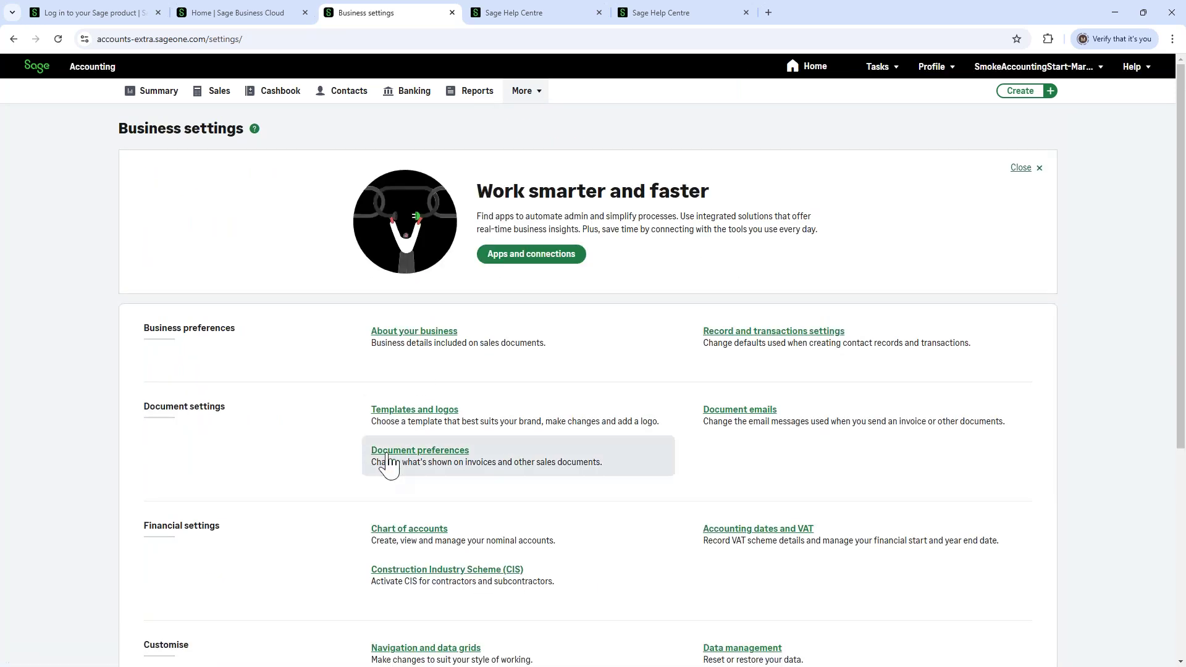
{"action": "left_click", "coordinate": [389, 457]}
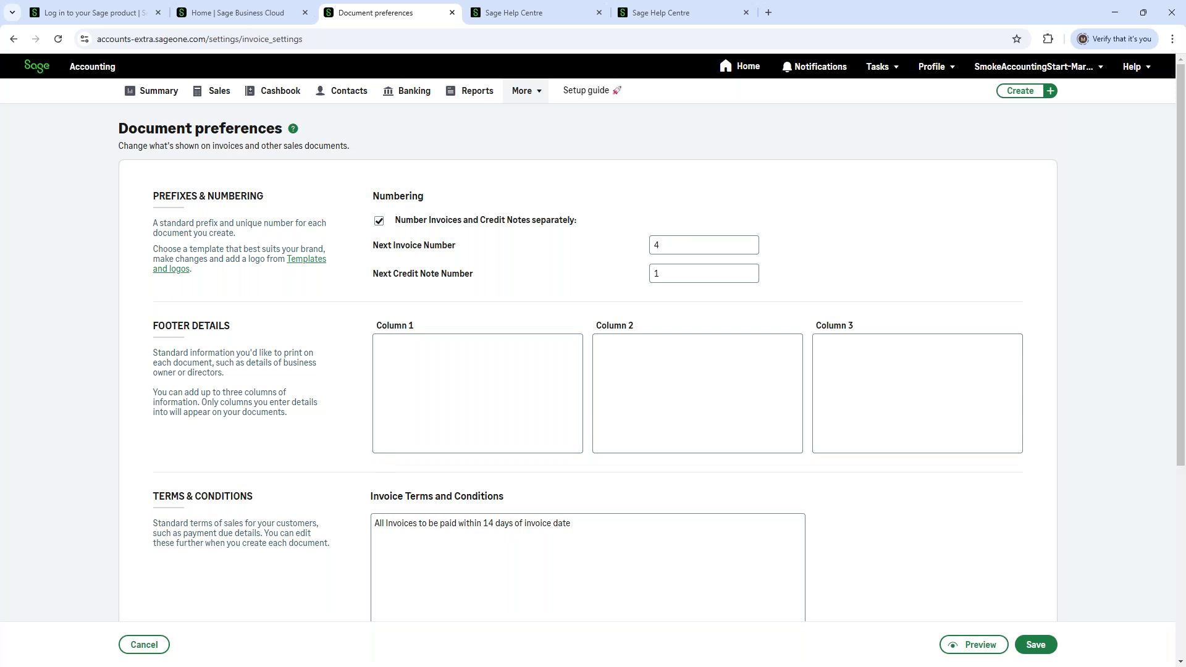
{"action": "scroll", "coordinate": [593, 370], "scroll_direction": "down", "scroll_amount": 2}
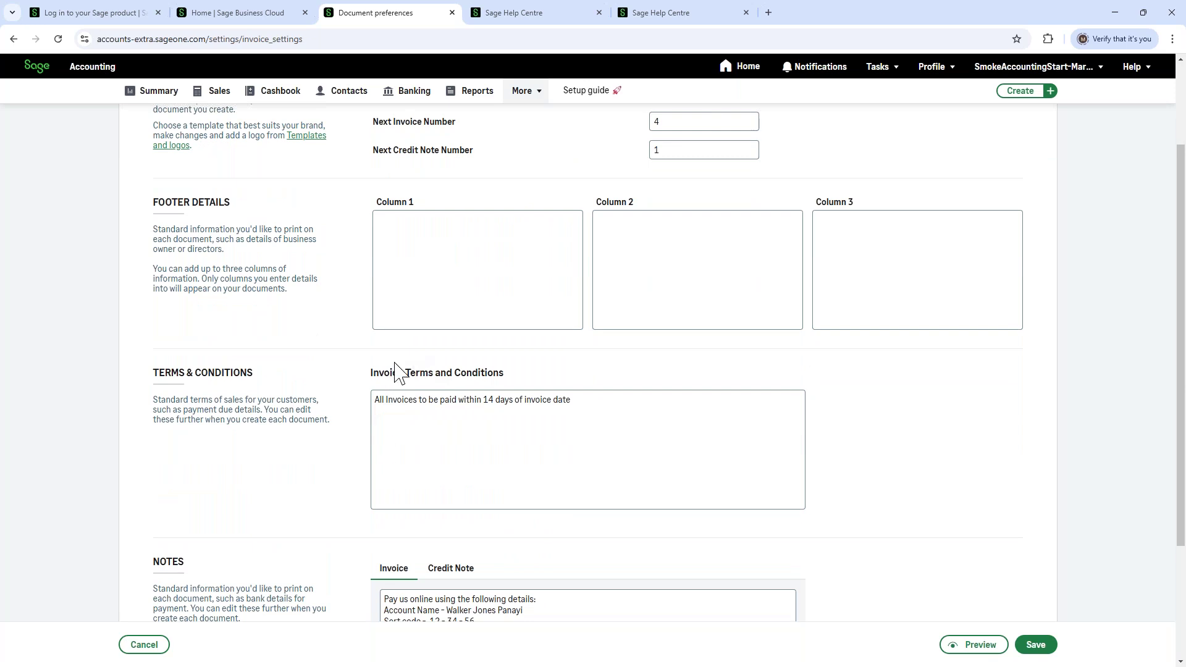
{"action": "scroll", "coordinate": [303, 463], "scroll_direction": "down", "scroll_amount": 1}
{"action": "scroll", "coordinate": [303, 464], "scroll_direction": "down", "scroll_amount": 1}
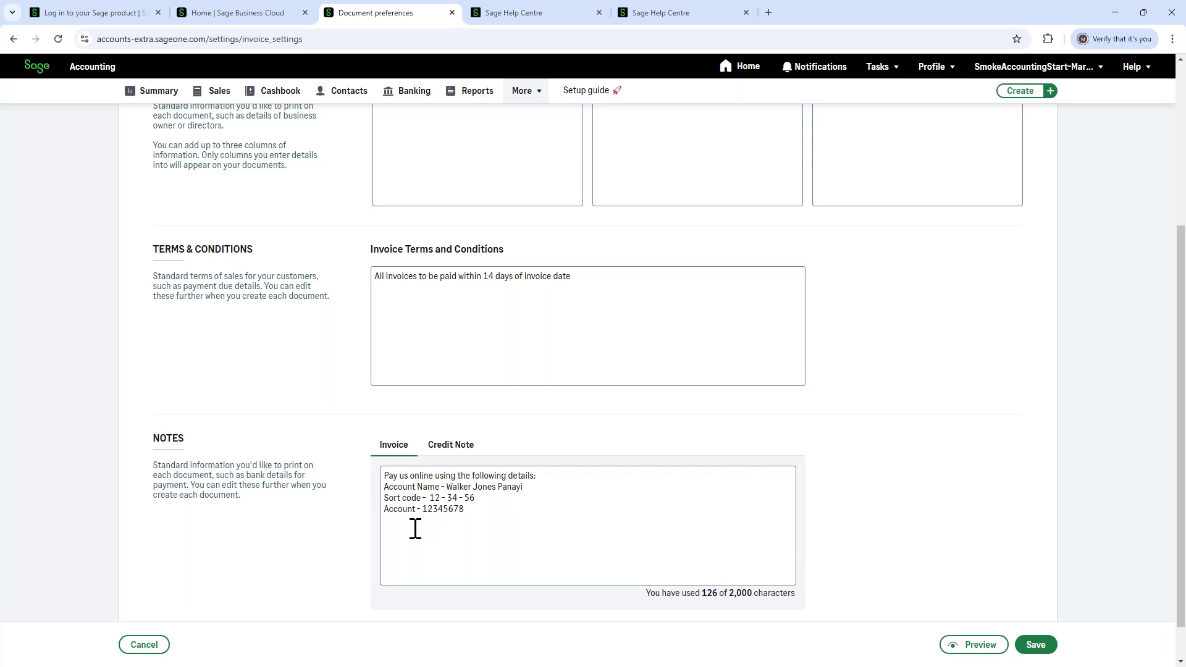
Reopen Templates and logos in Business settings, check the Onyx template and the logo areas, and save the settings.
{"action": "left_click", "coordinate": [524, 94]}
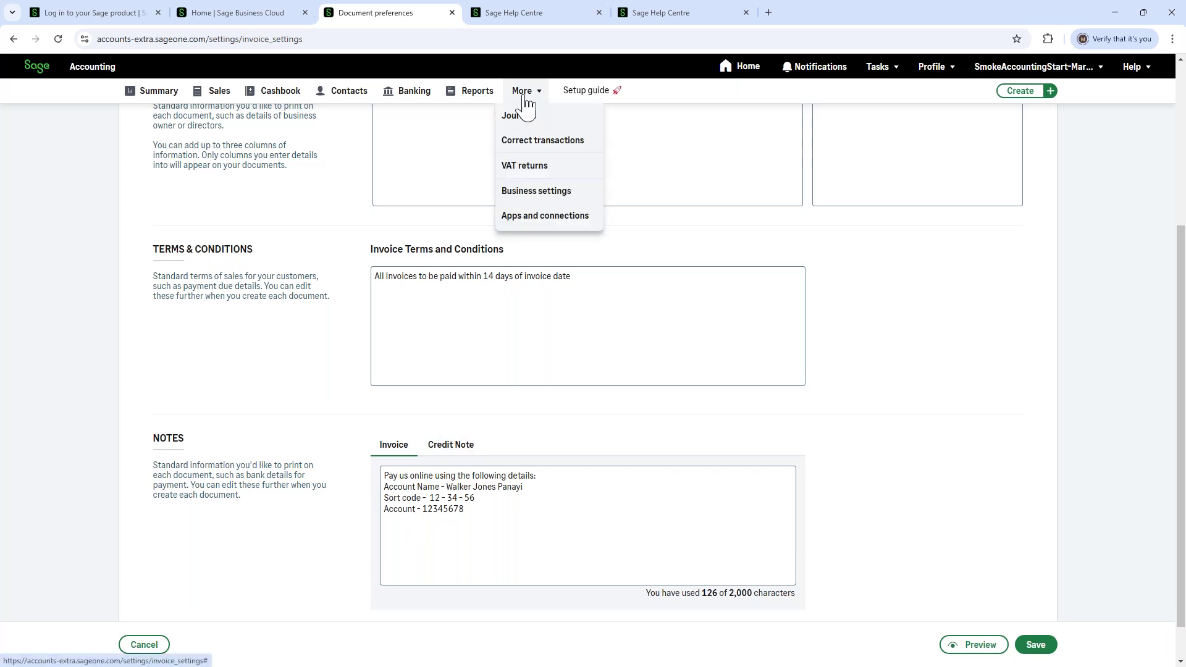
{"action": "left_click", "coordinate": [527, 193]}
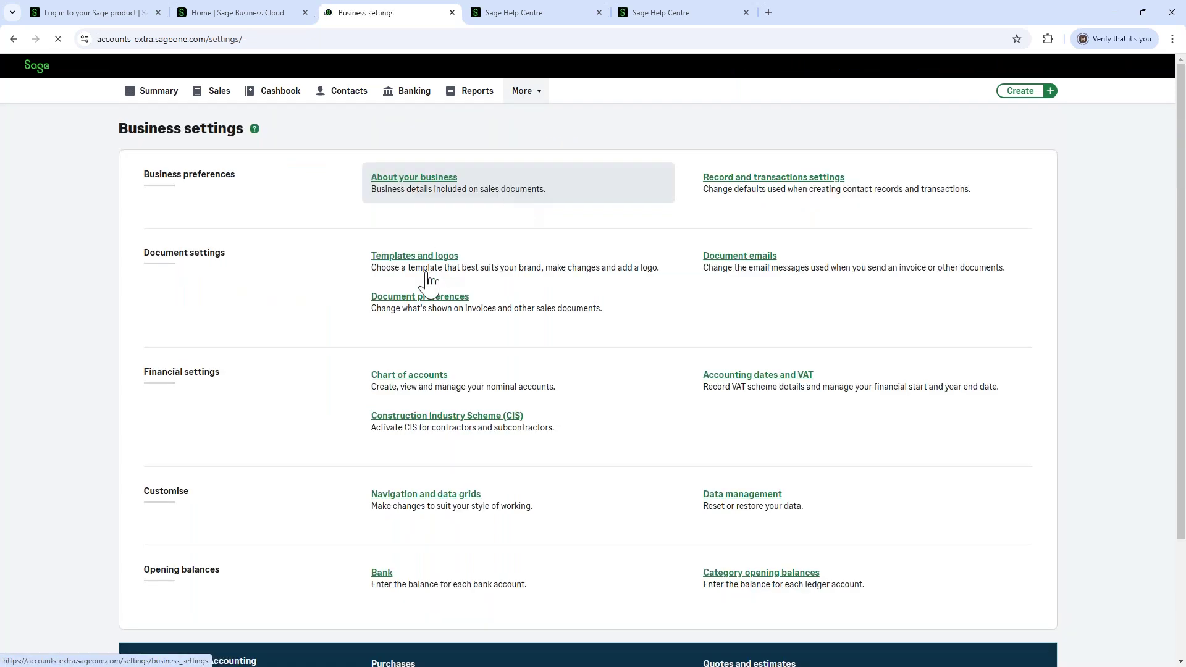
{"action": "left_click", "coordinate": [399, 410]}
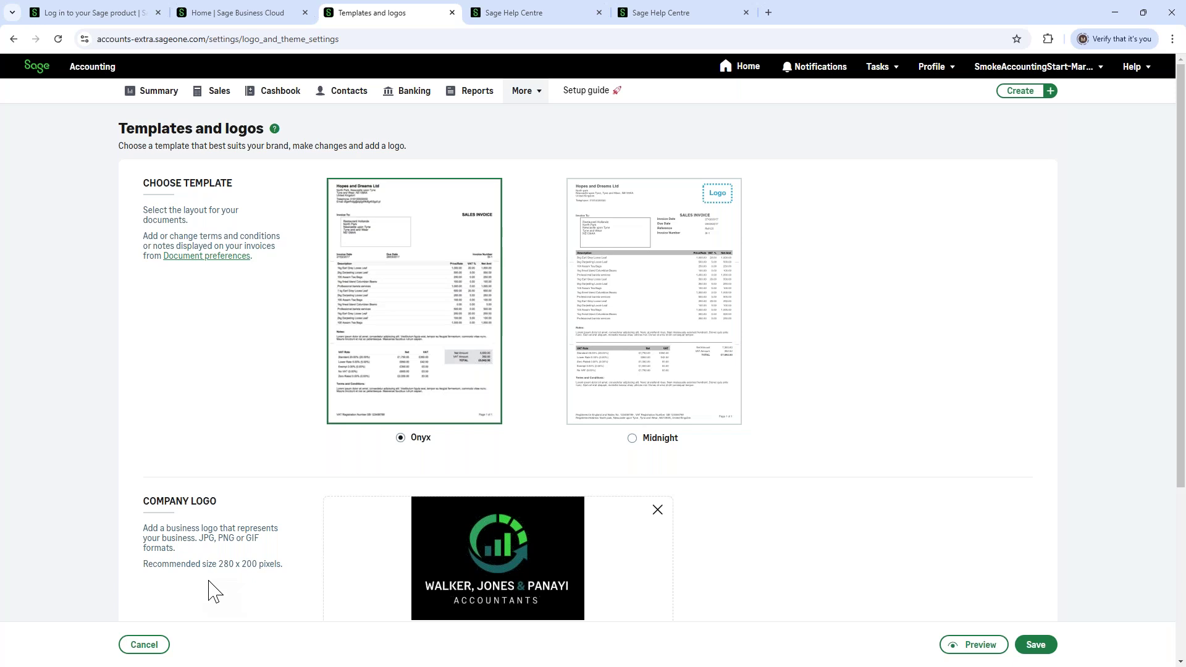
{"action": "mouse_move", "coordinate": [362, 565]}
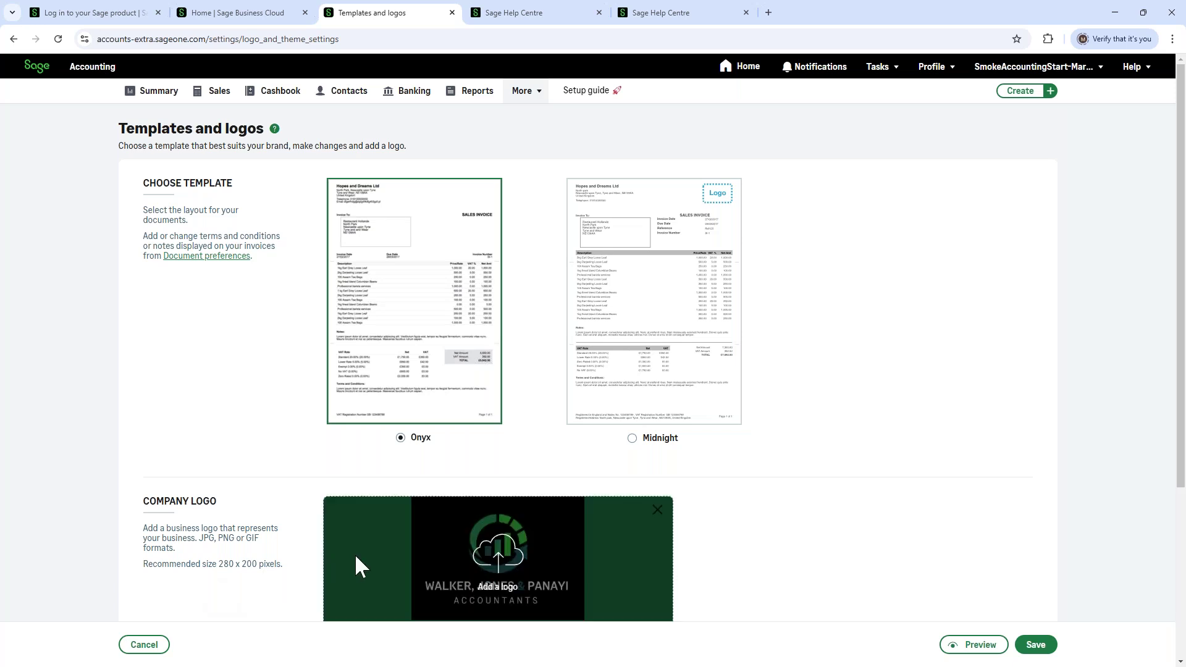
{"action": "scroll", "coordinate": [425, 556], "scroll_direction": "down", "scroll_amount": 3}
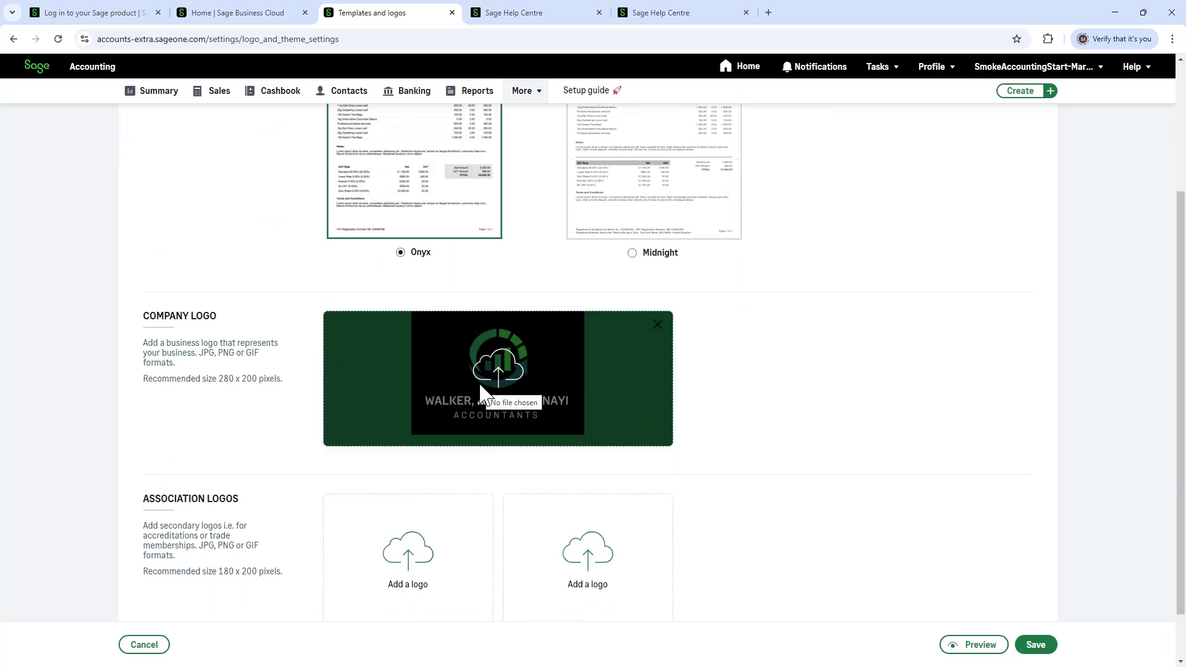
{"action": "scroll", "coordinate": [480, 387], "scroll_direction": "down", "scroll_amount": 1}
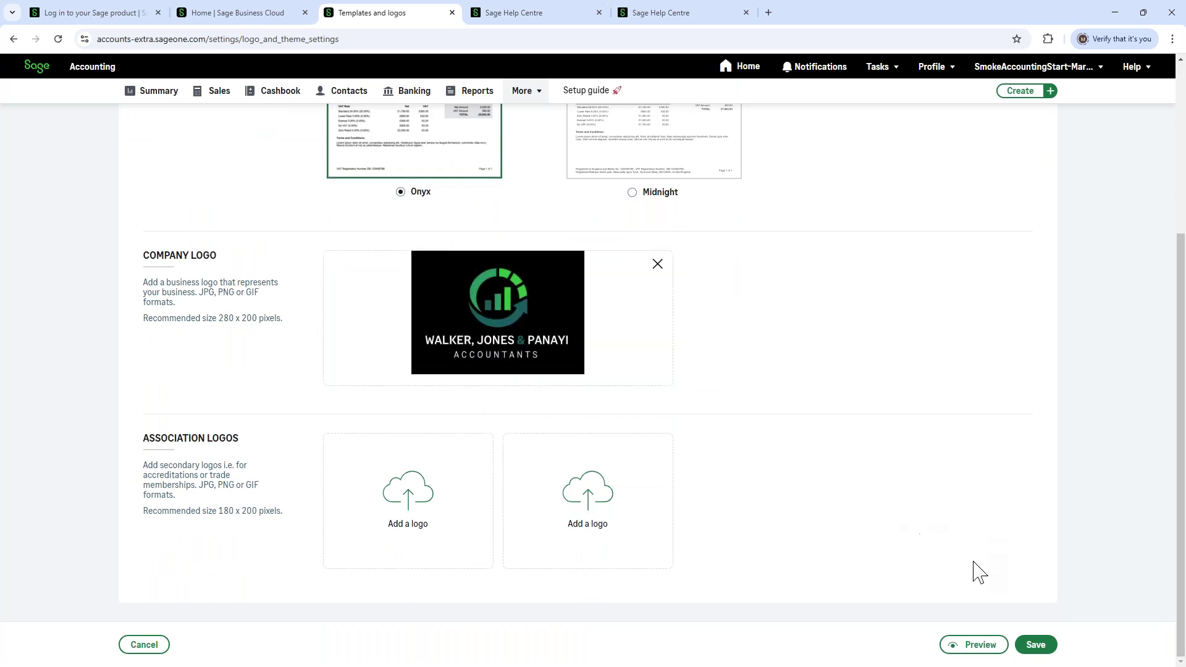
{"action": "left_click", "coordinate": [1036, 646]}
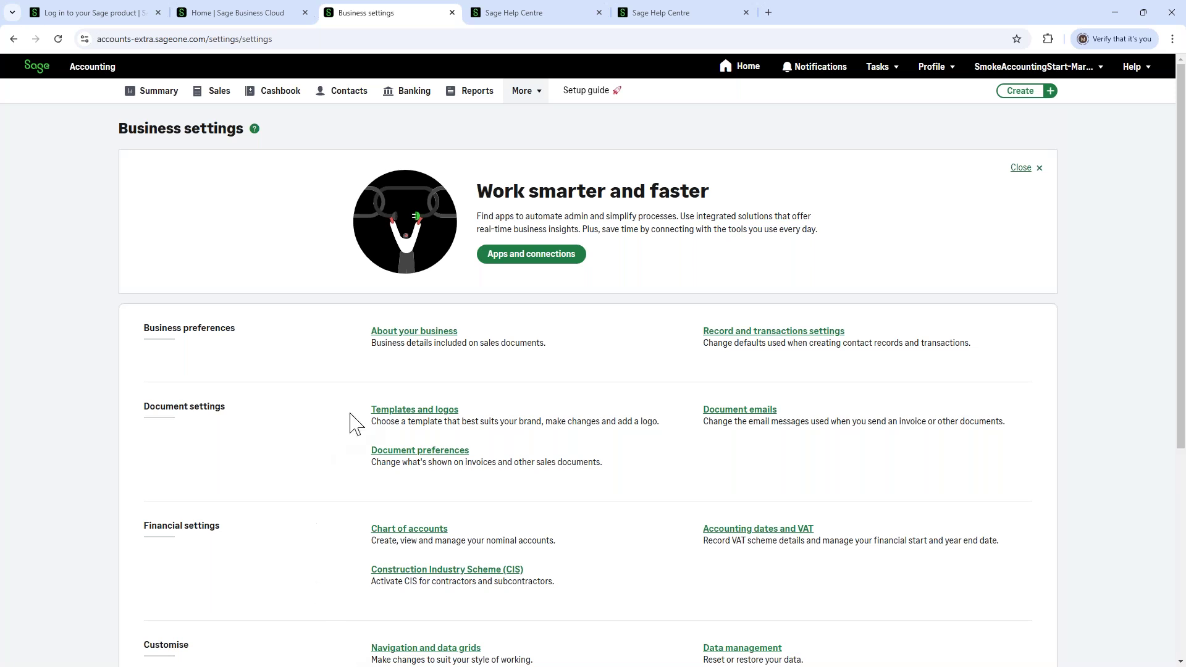
Save the Document preferences after checking the numbering, terms and notes, and preview the sales invoice.
{"action": "left_click", "coordinate": [401, 462]}
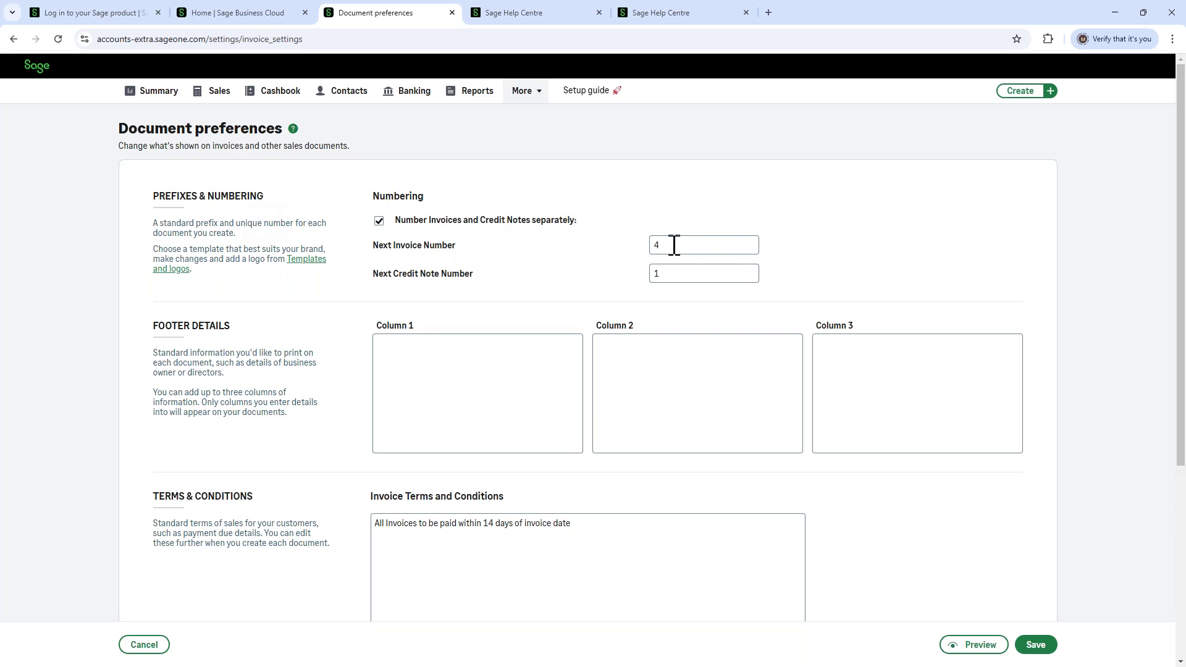
{"action": "scroll", "coordinate": [674, 246], "scroll_direction": "down", "scroll_amount": 4}
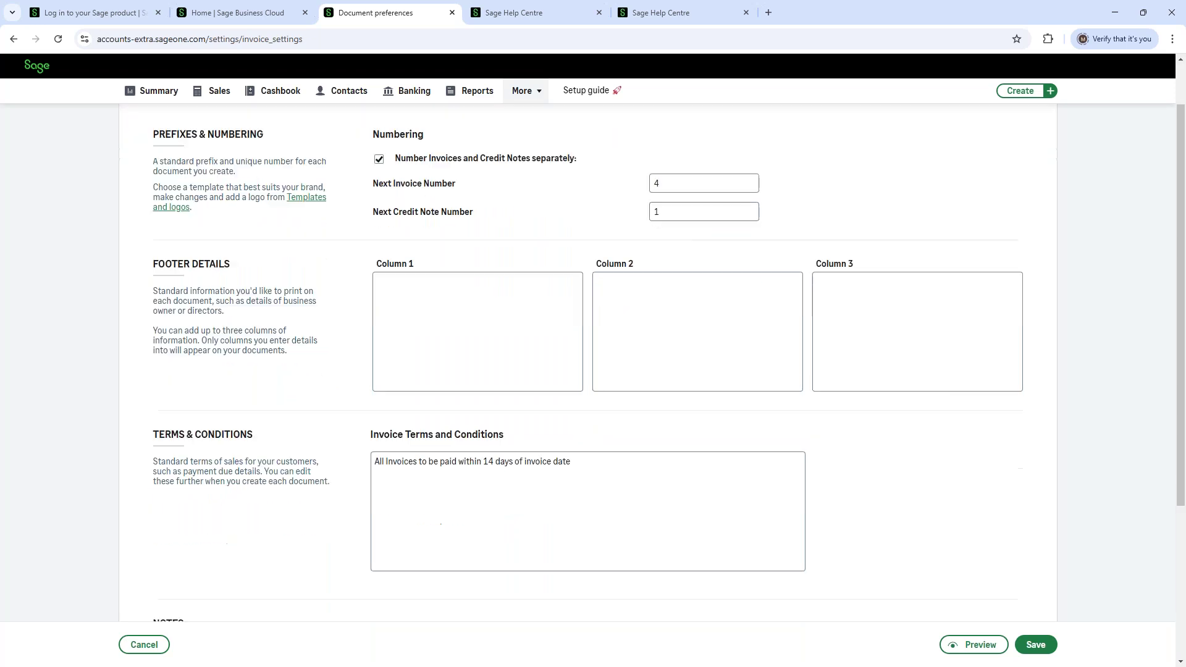
{"action": "scroll", "coordinate": [675, 254], "scroll_direction": "down", "scroll_amount": 1}
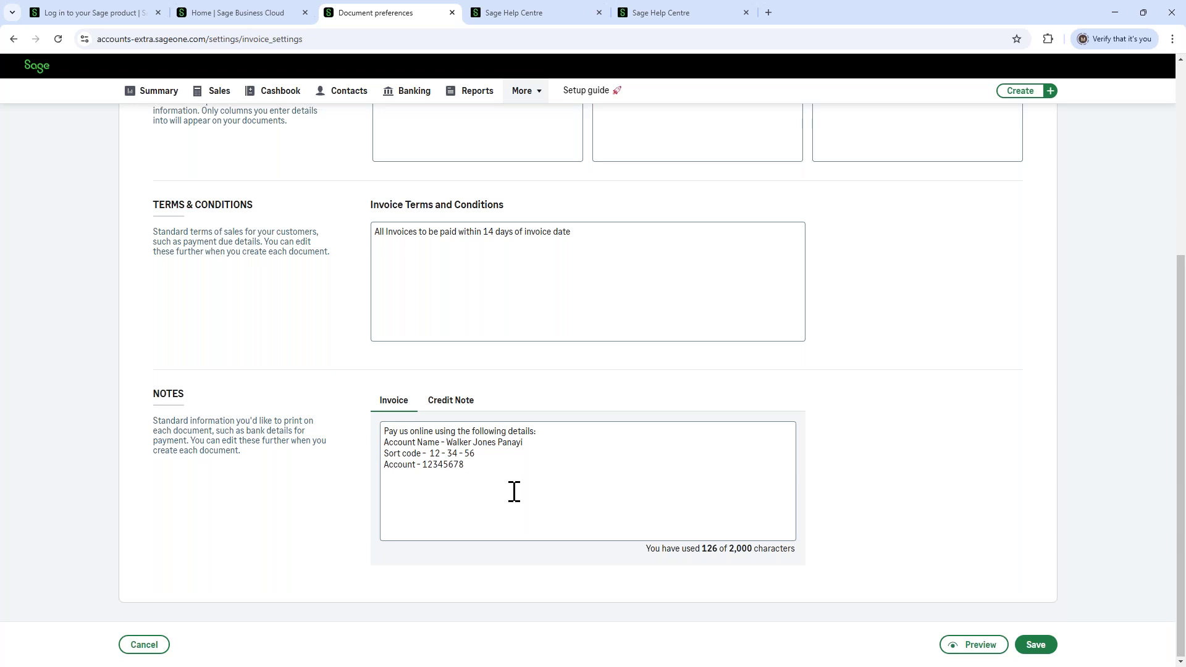
{"action": "left_click", "coordinate": [1035, 649]}
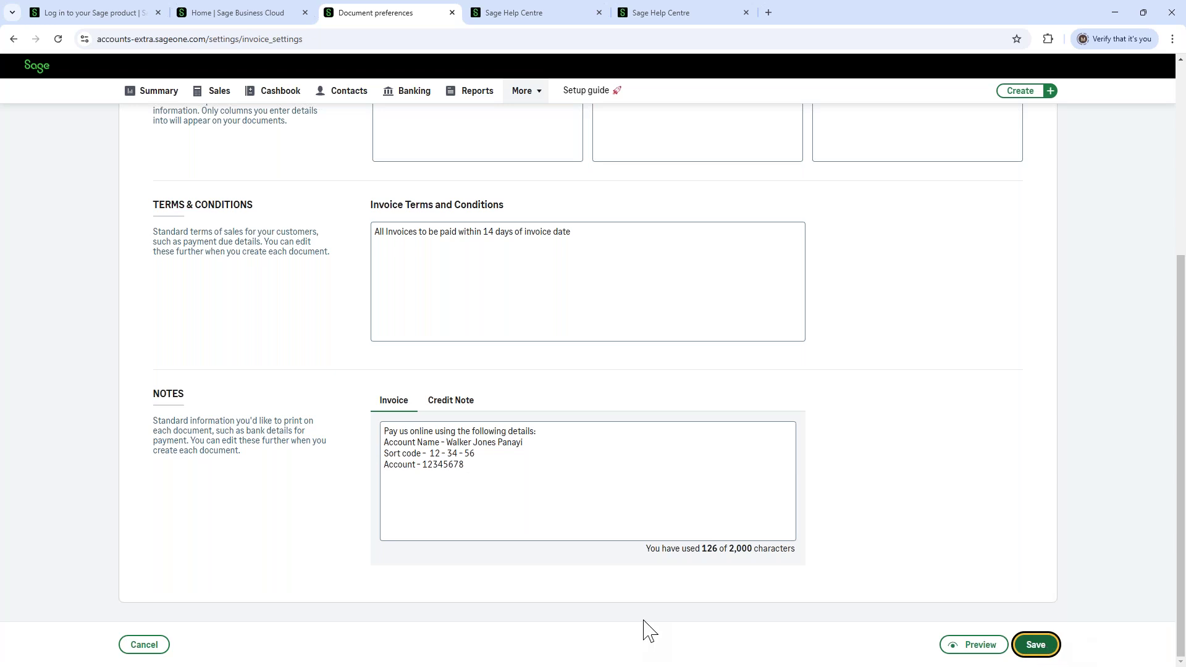
{"action": "left_click", "coordinate": [973, 647]}
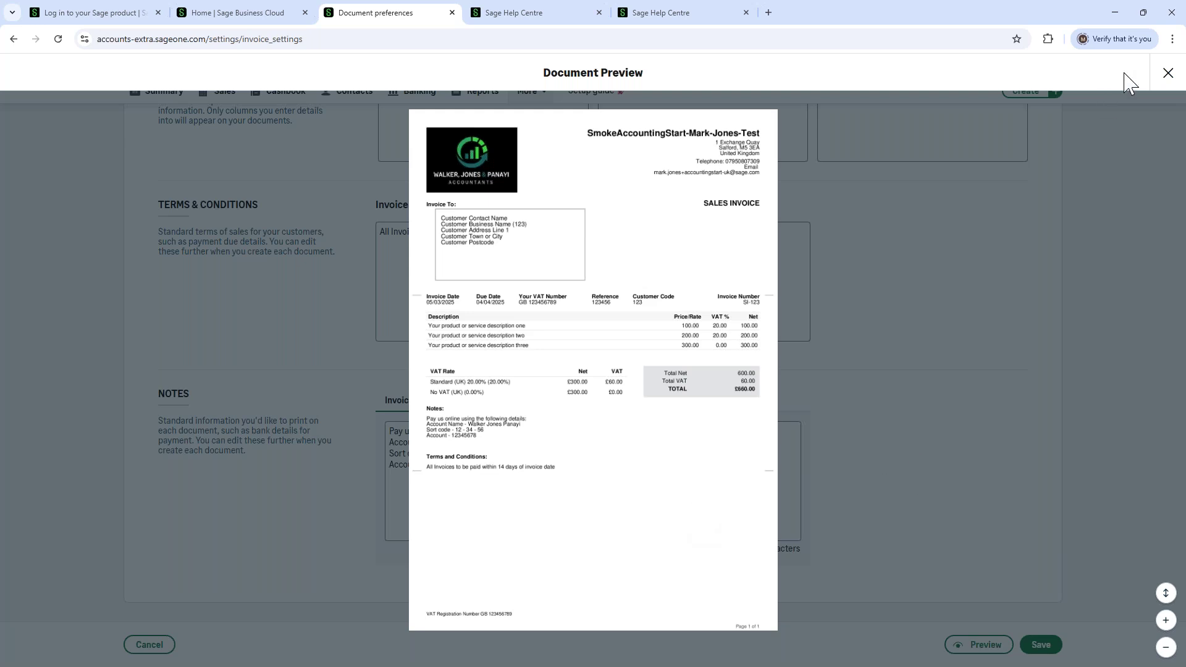
Close the sales invoice preview and go to the business Summary to look over its money, invoice and banking figures.
{"action": "left_click", "coordinate": [1169, 74]}
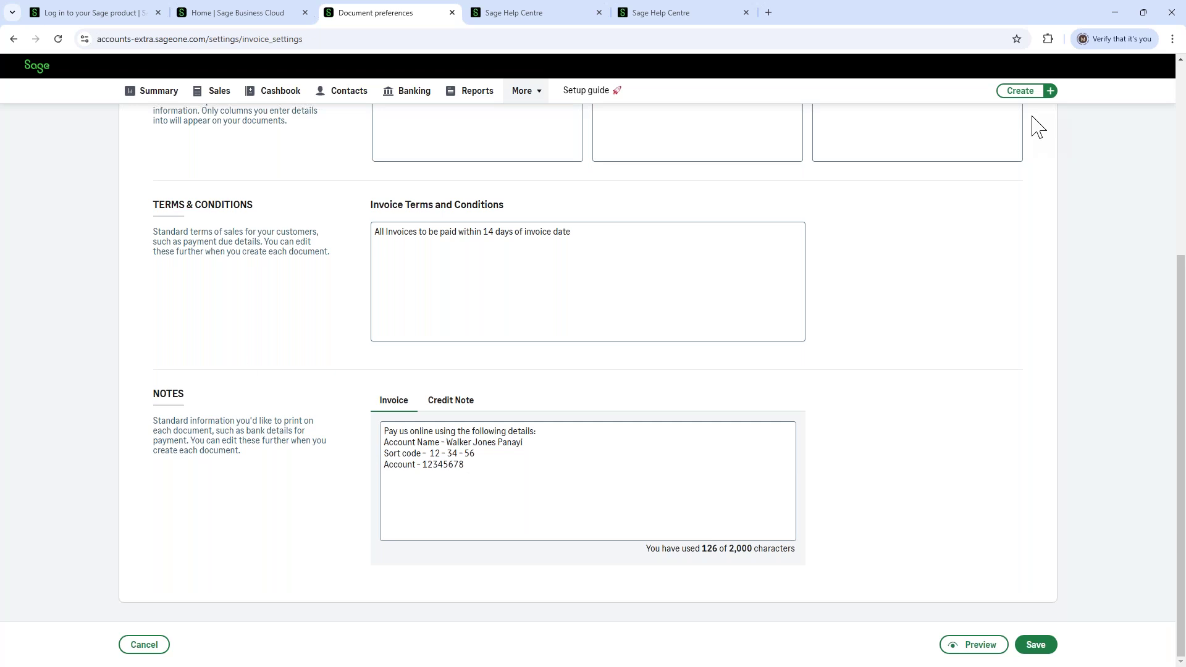
{"action": "left_click", "coordinate": [153, 94]}
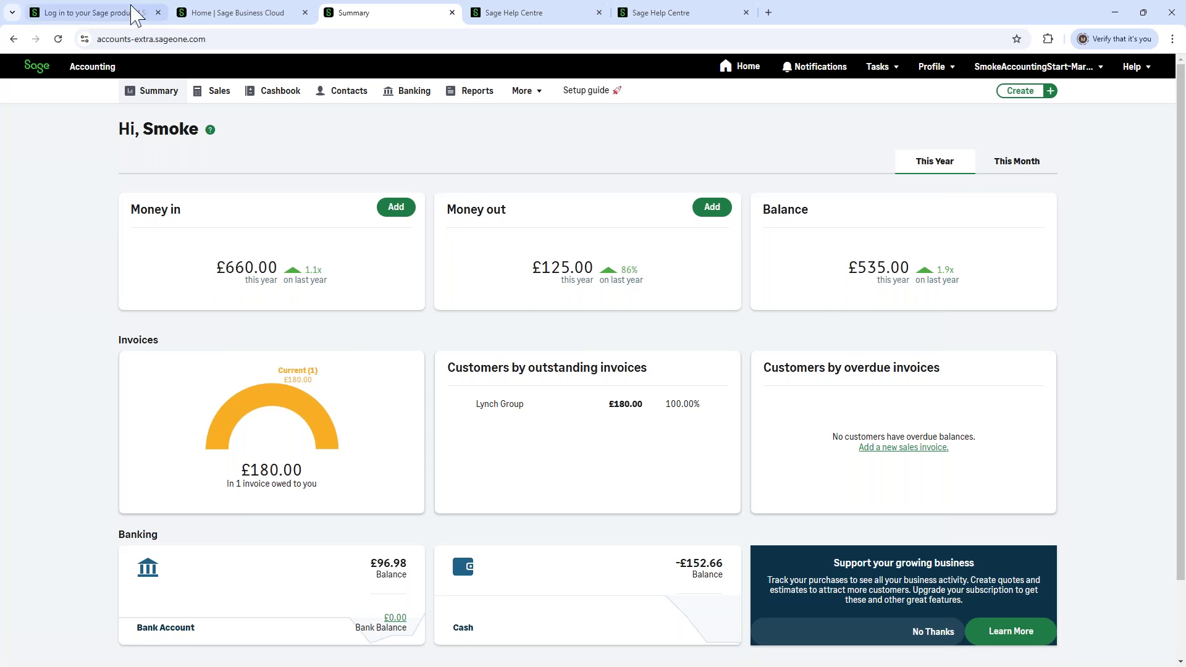
Open the Contacts list and check the import, update and export options available for customers.
{"action": "left_click", "coordinate": [343, 99]}
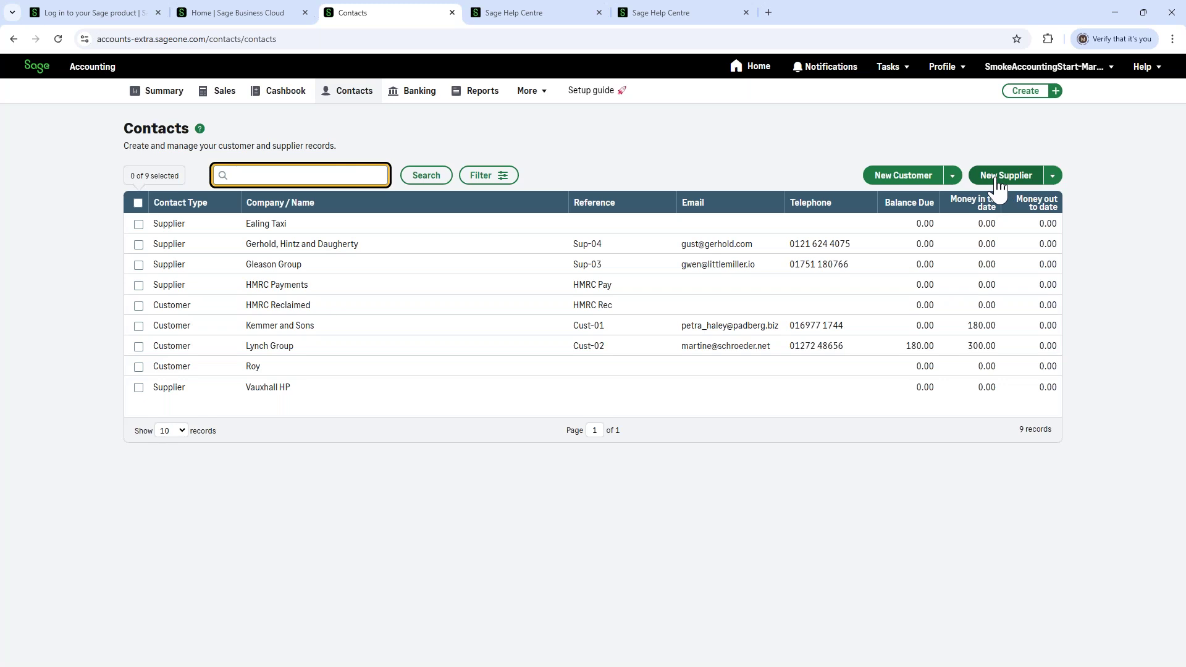
{"action": "left_click", "coordinate": [954, 178]}
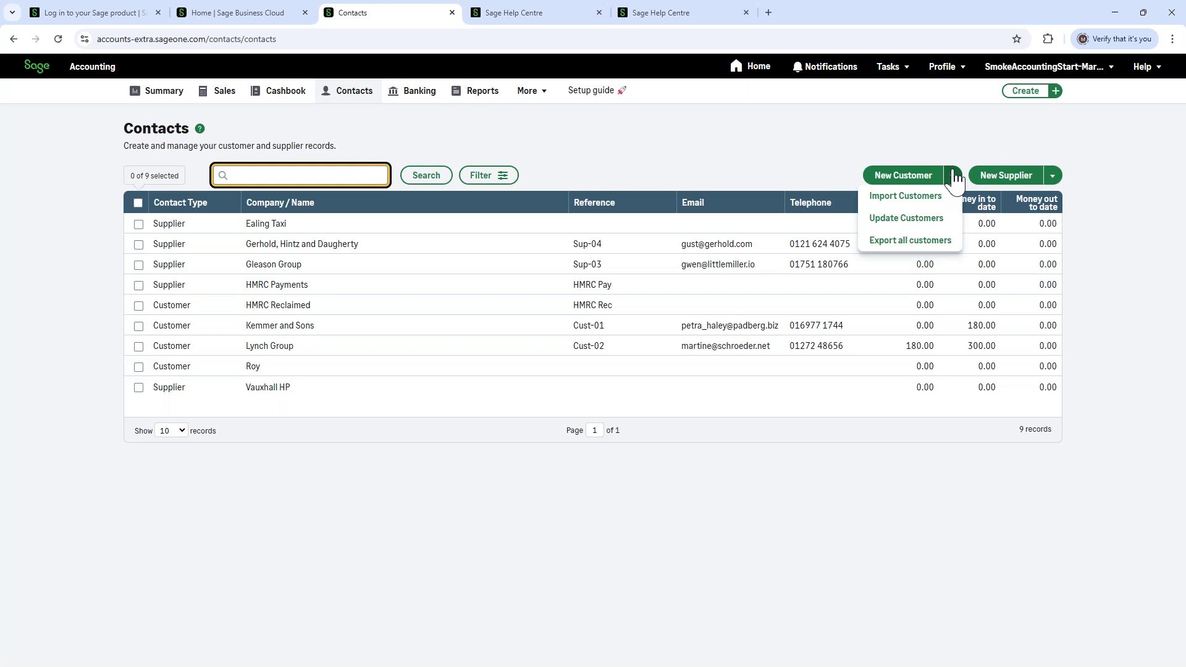
{"action": "left_click", "coordinate": [954, 176]}
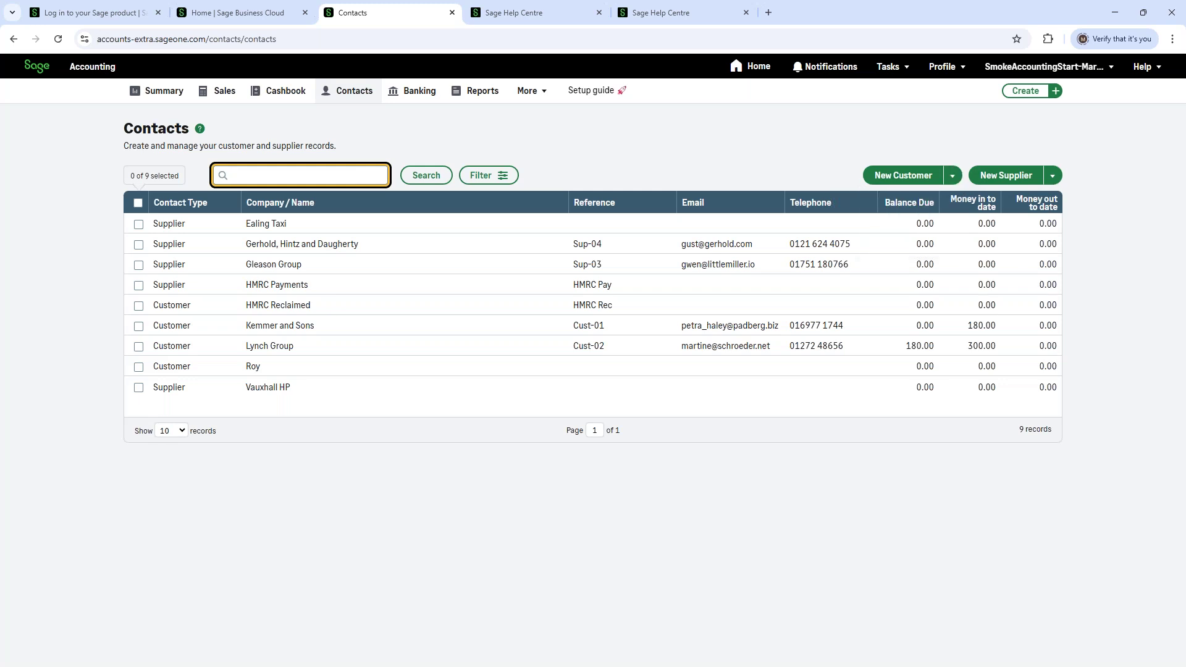
Download the template CSV for importing customers, inspect its columns in Excel, and return to Contacts without importing.
{"action": "left_click", "coordinate": [953, 175]}
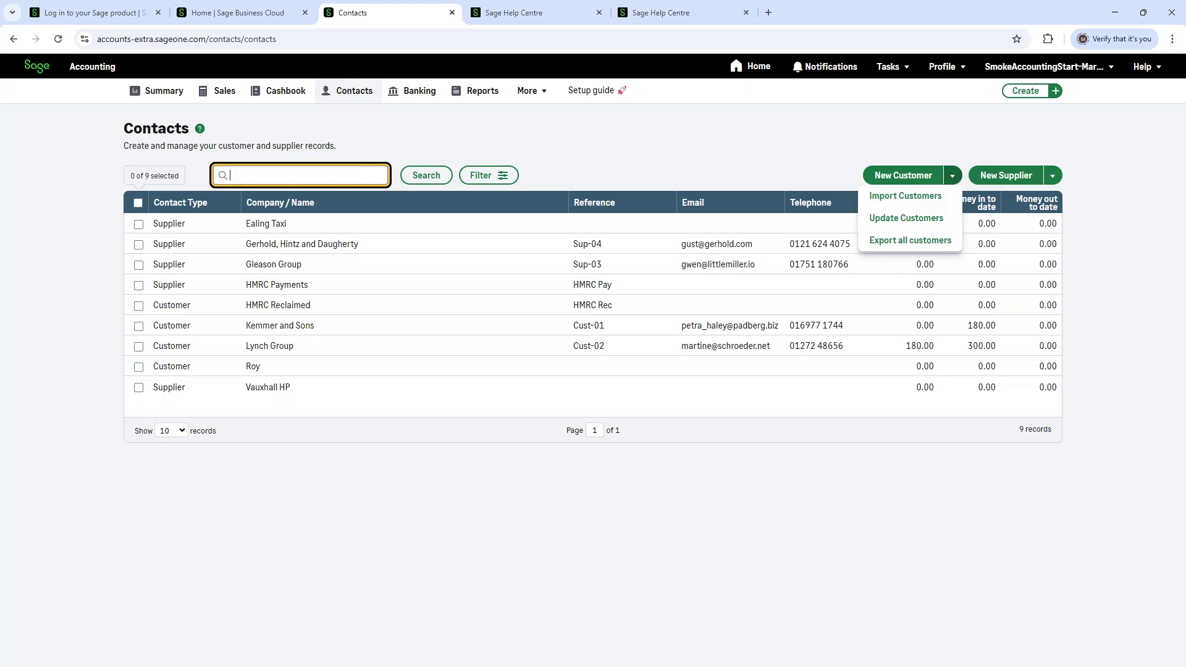
{"action": "left_click", "coordinate": [954, 197]}
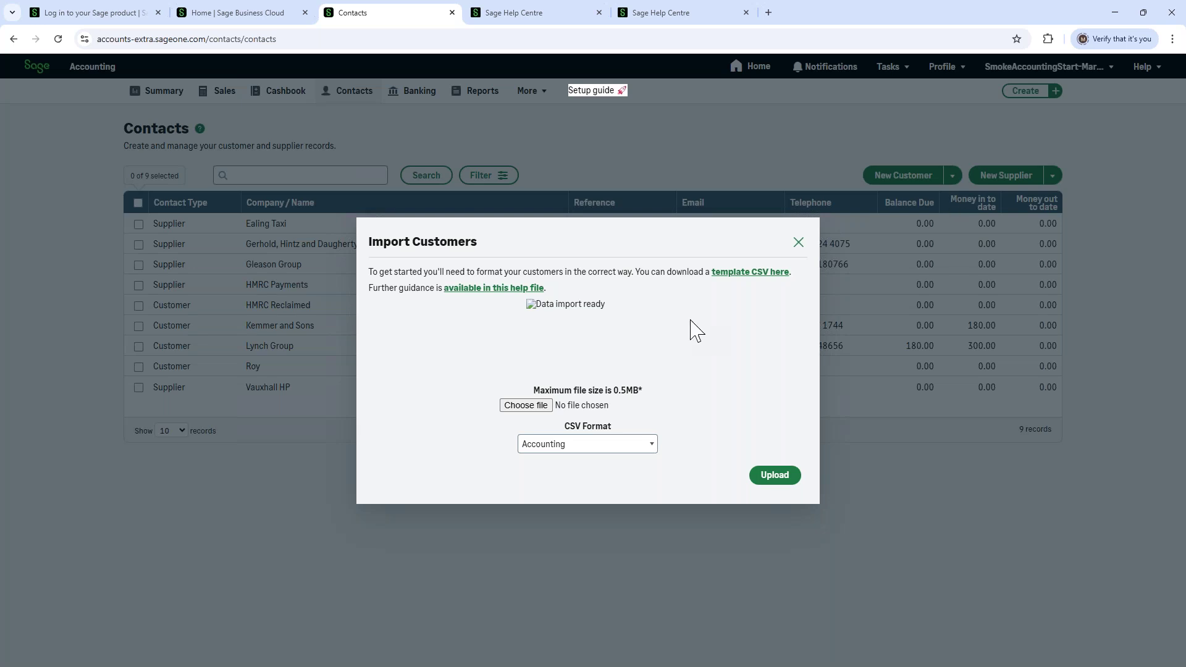
{"action": "left_click", "coordinate": [735, 275]}
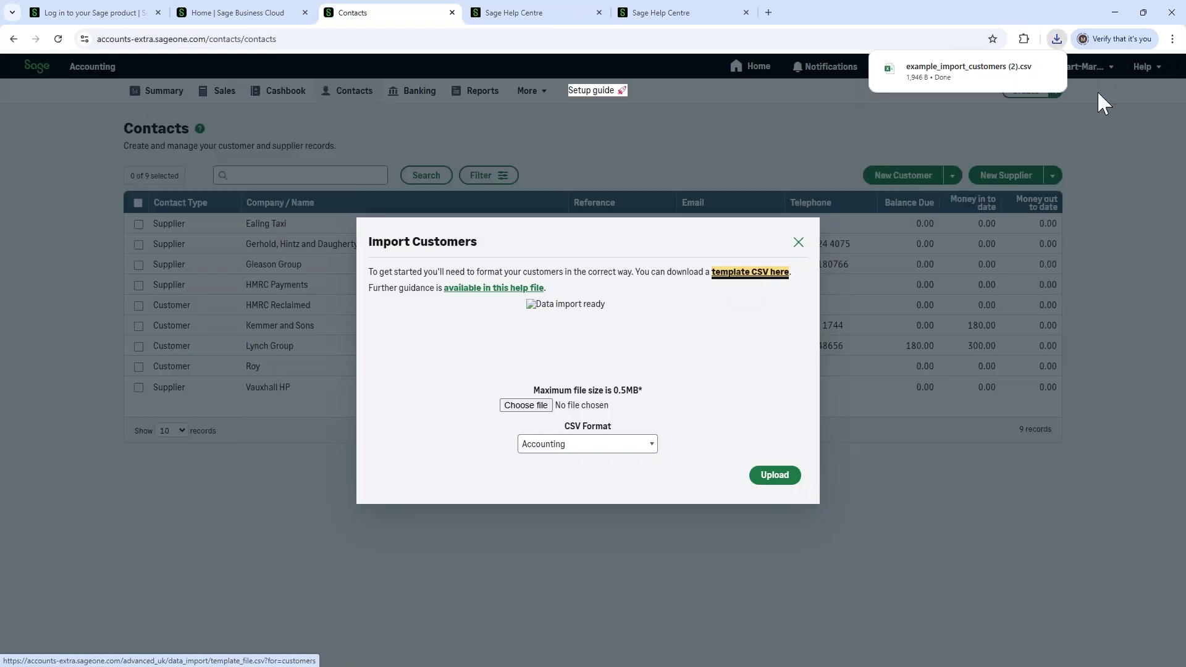
{"action": "left_click", "coordinate": [942, 73]}
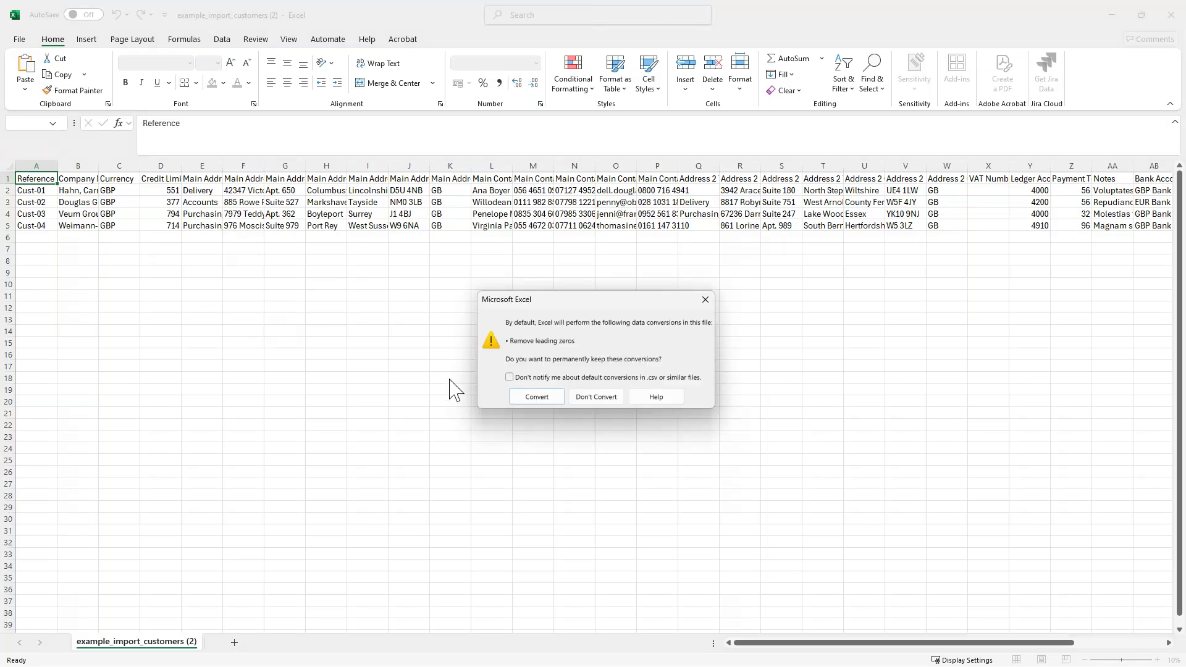
{"action": "left_click", "coordinate": [705, 299]}
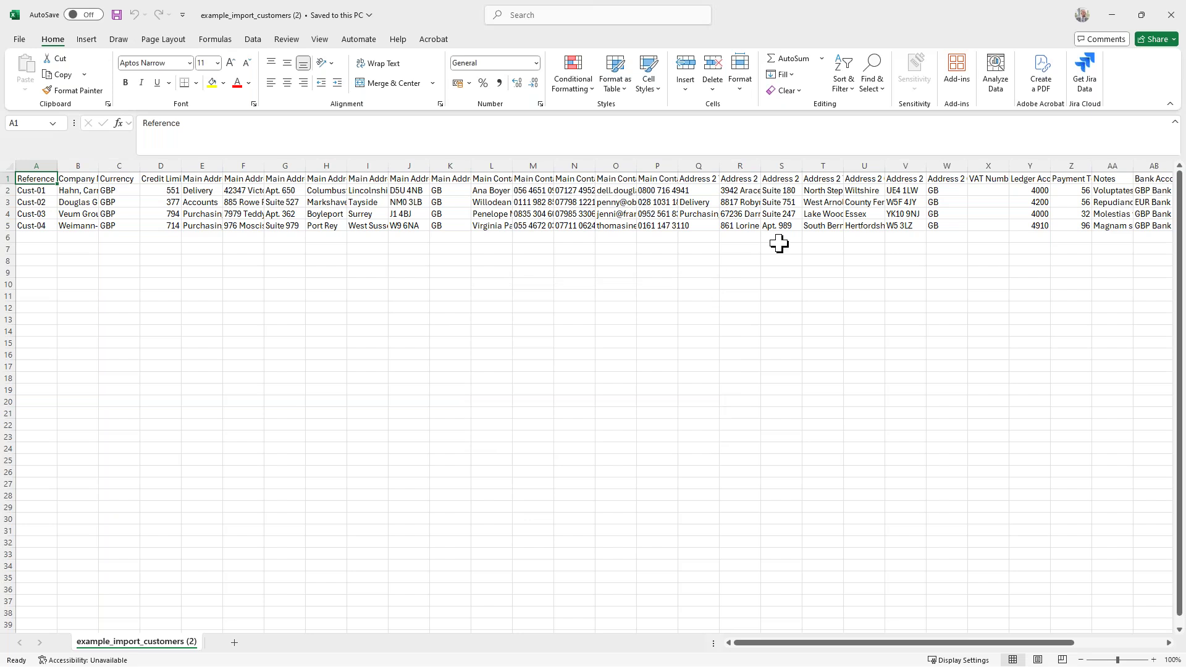
{"action": "left_click", "coordinate": [1106, 20]}
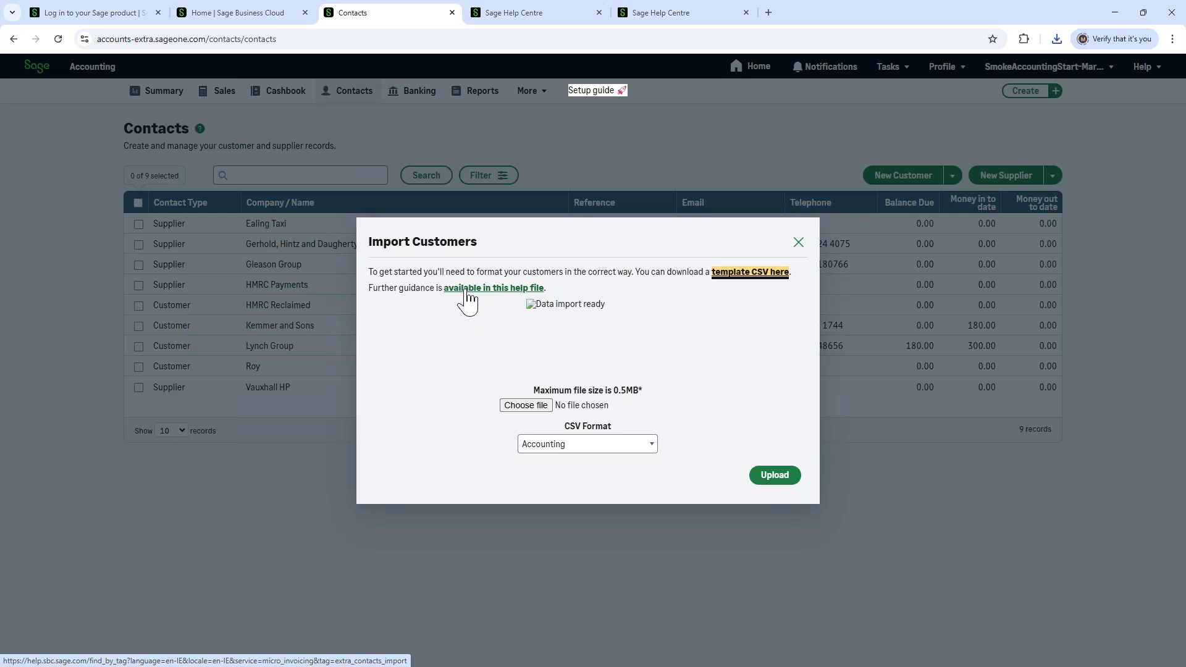
{"action": "left_click", "coordinate": [798, 242]}
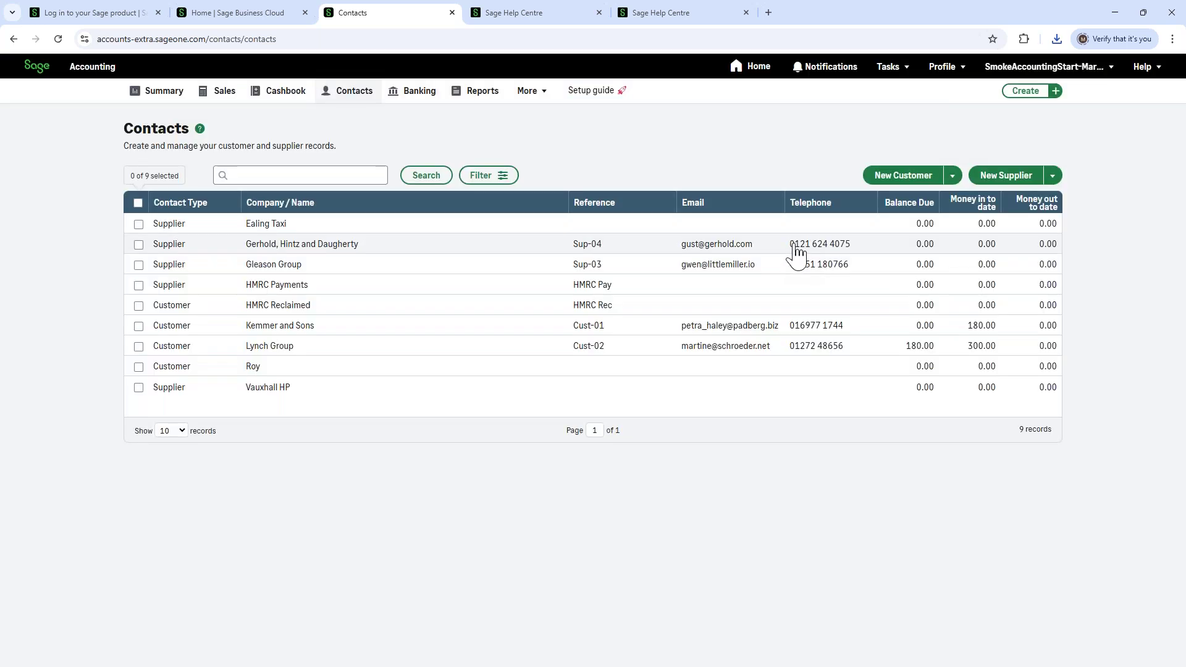
Examine the new customer form's required field, Contact Details, Payment Details with credit terms, and Notes, and close it without saving.
{"action": "left_click", "coordinate": [912, 177]}
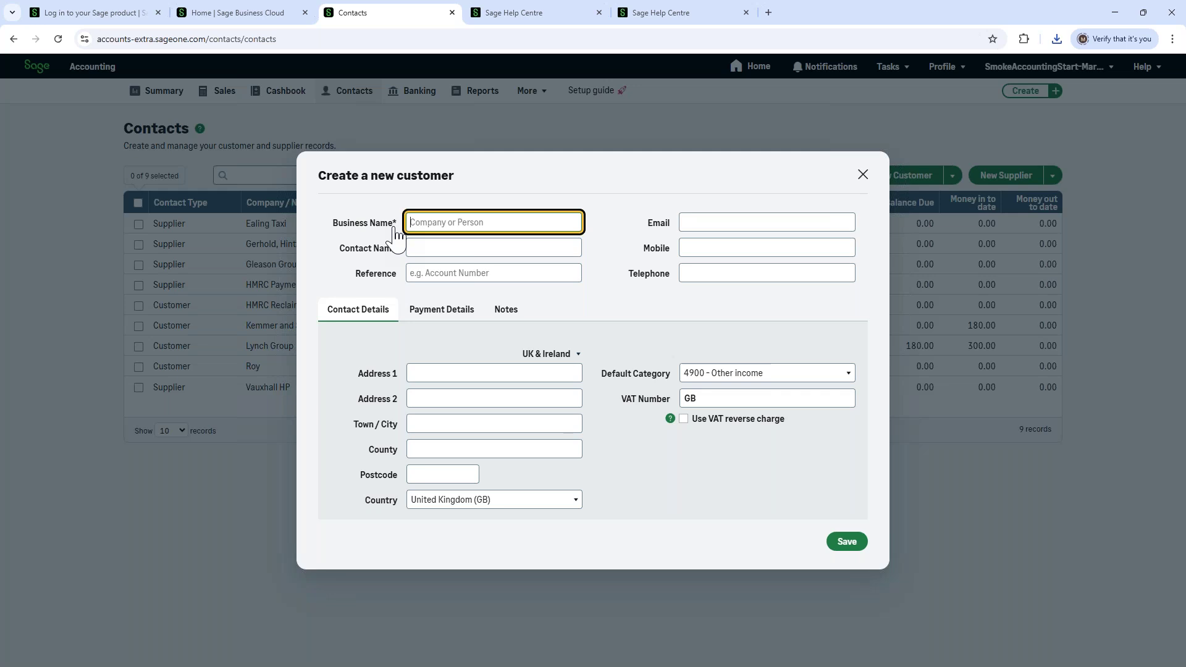
{"action": "left_click", "coordinate": [844, 542]}
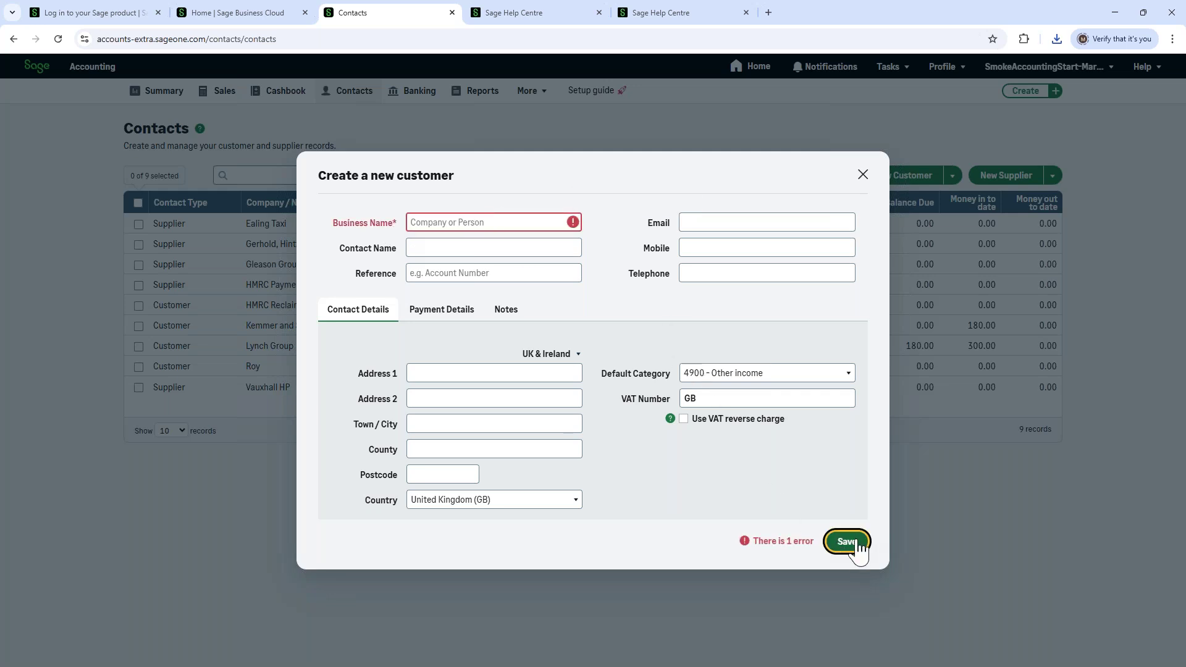
{"action": "left_click", "coordinate": [431, 221]}
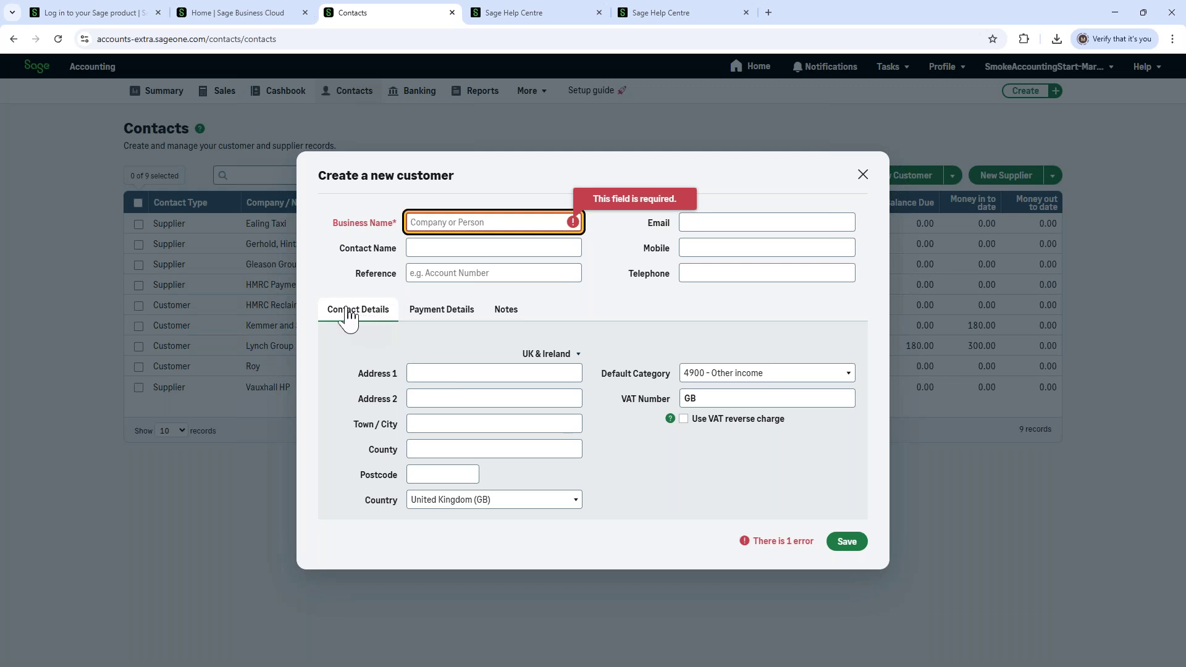
{"action": "left_click", "coordinate": [442, 320]}
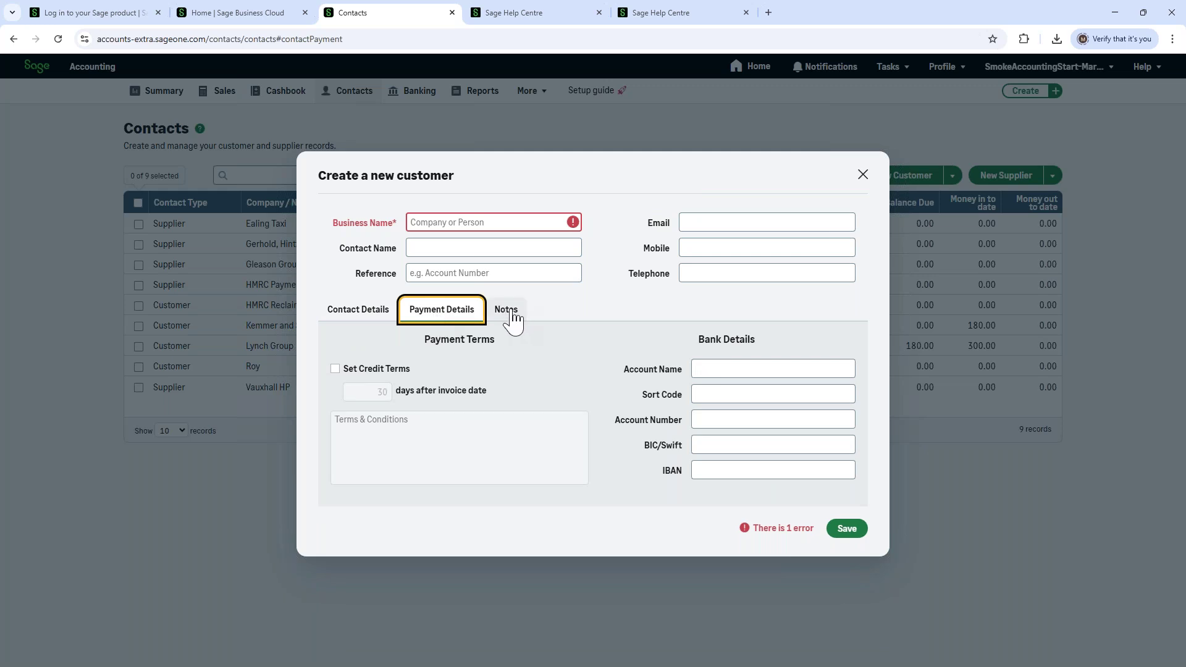
{"action": "left_click", "coordinate": [335, 371]}
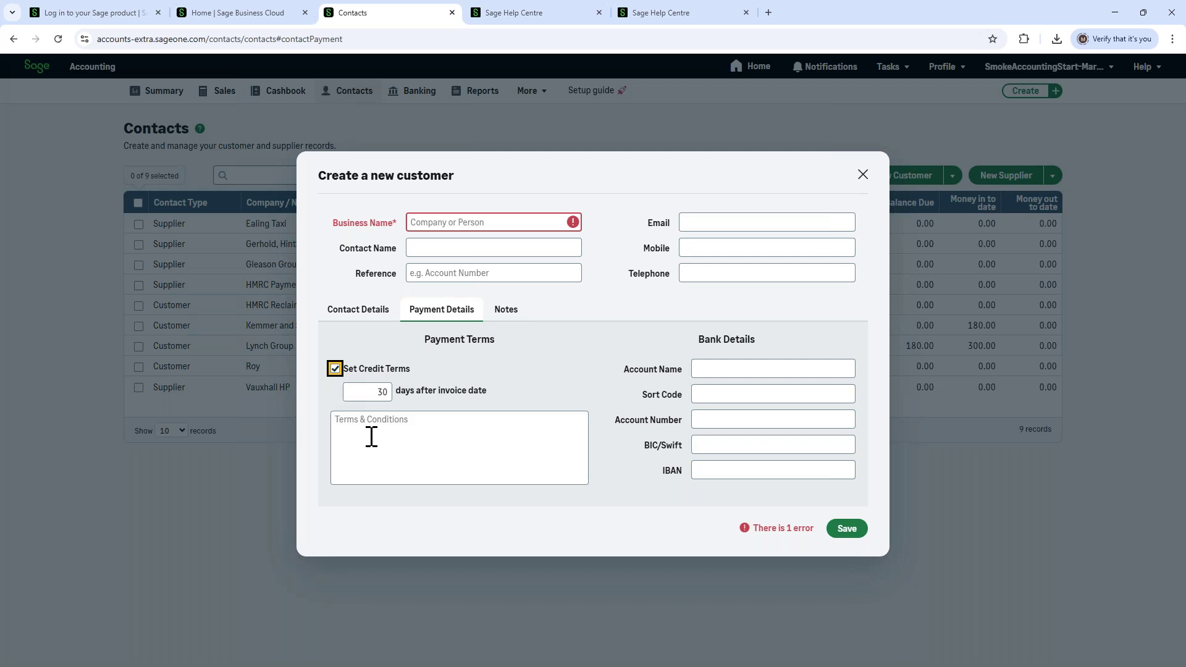
{"action": "left_click", "coordinate": [507, 314]}
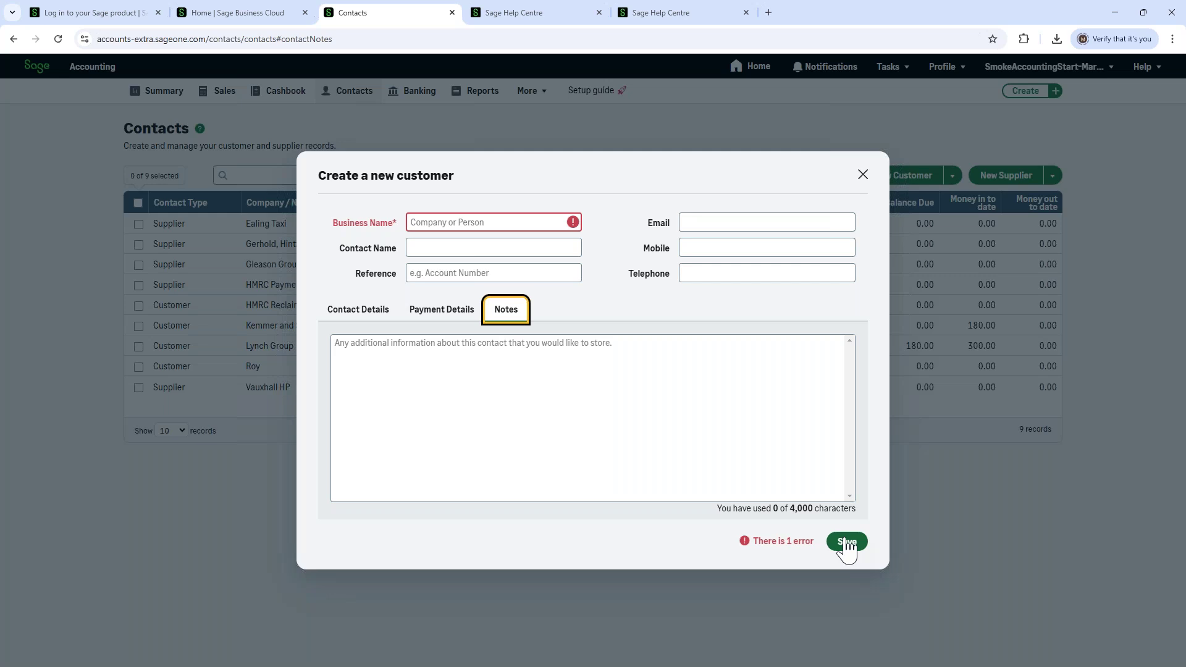
{"action": "left_click", "coordinate": [864, 175]}
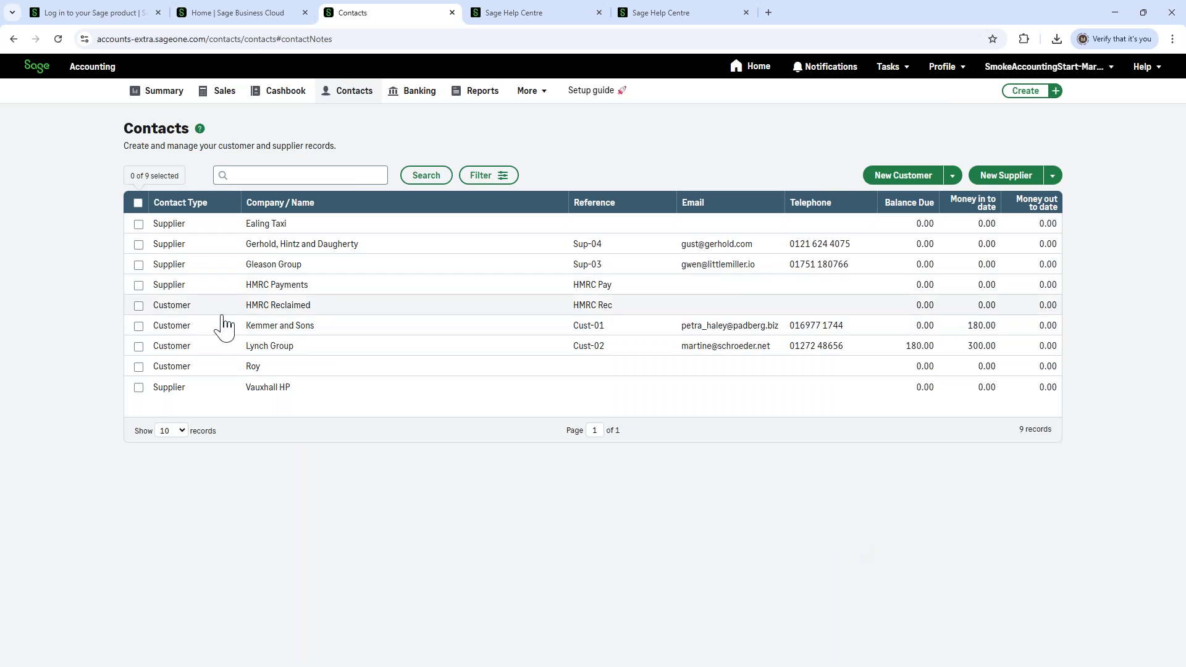
Open the Kemmer and Sons customer record, review its activity, contacts and addresses, and open the main address for editing.
{"action": "left_click", "coordinate": [270, 328]}
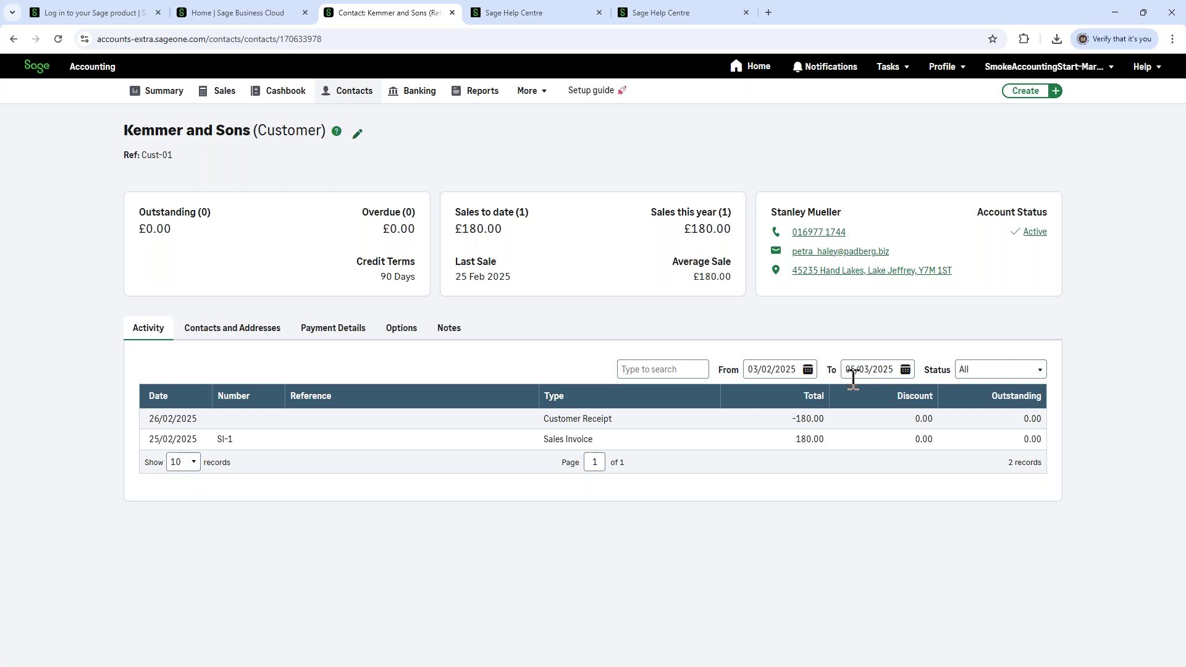
{"action": "left_click", "coordinate": [217, 331]}
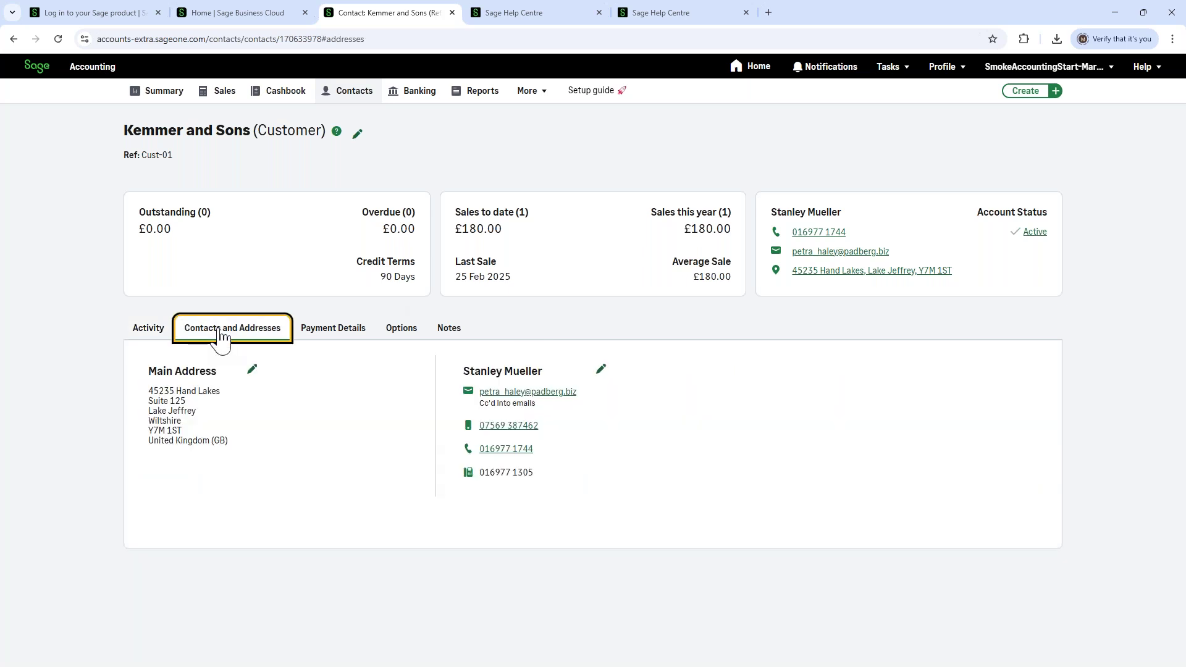
{"action": "left_click", "coordinate": [253, 372]}
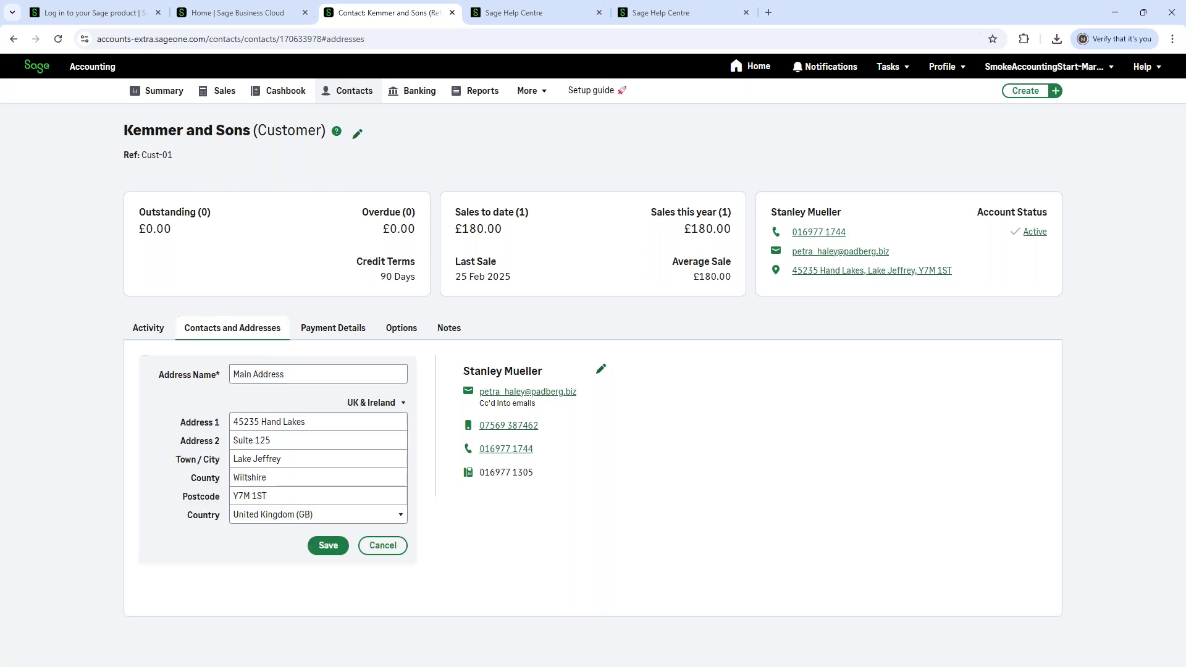
{"action": "left_click", "coordinate": [267, 423]}
{"action": "left_click", "coordinate": [267, 422]}
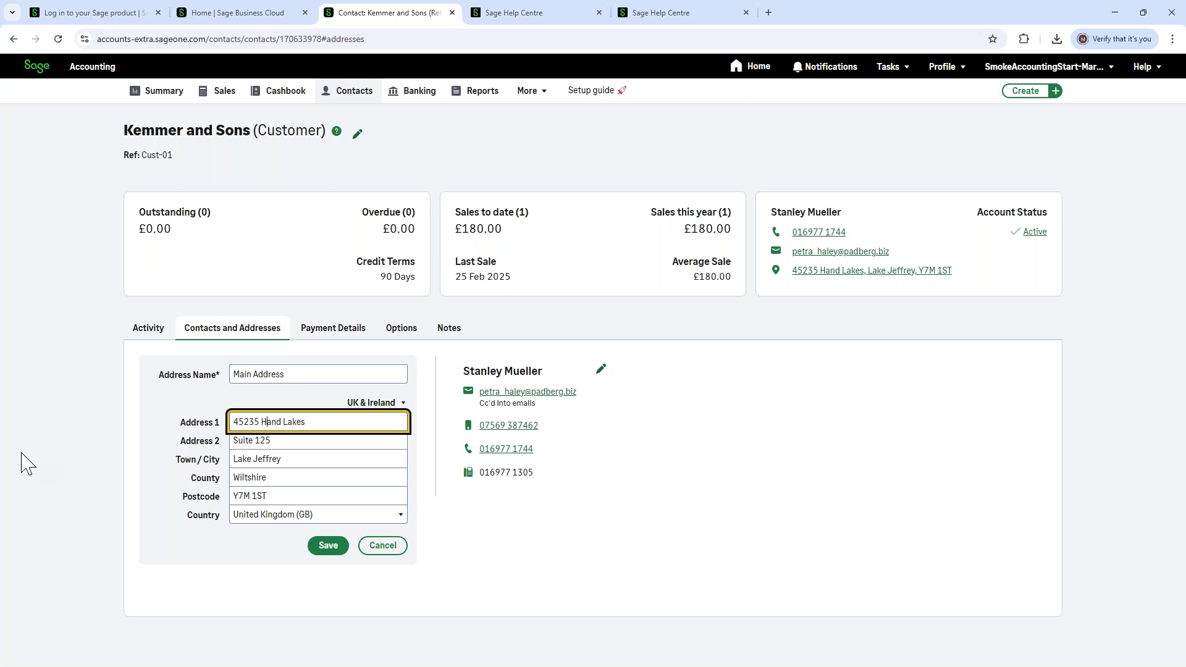
Go to Sales and review the Outstanding, Overdue, Paid and Draft invoices, returning to the list of all invoices.
{"action": "left_click", "coordinate": [223, 99]}
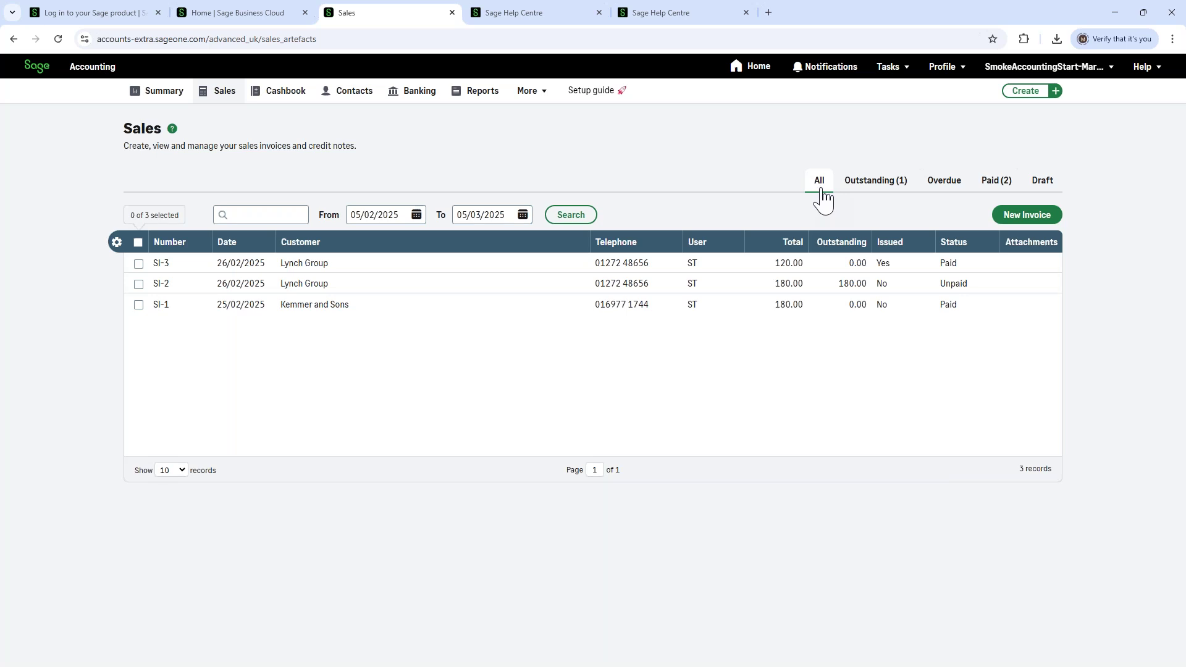
{"action": "left_click", "coordinate": [872, 185]}
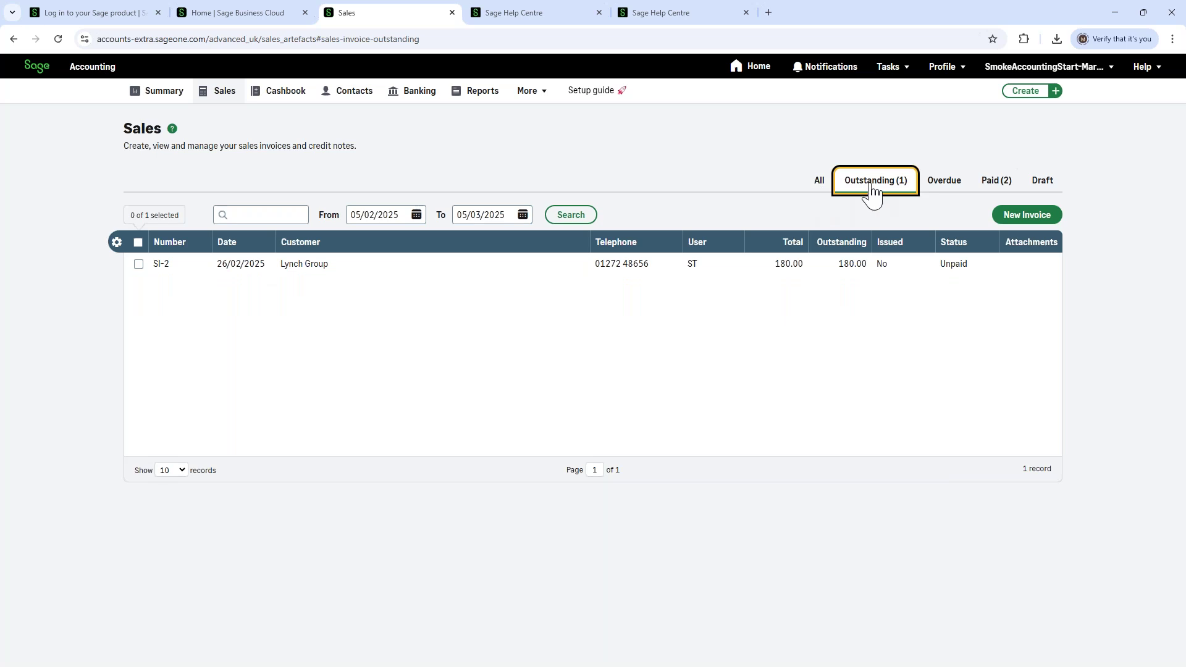
{"action": "left_click", "coordinate": [936, 187]}
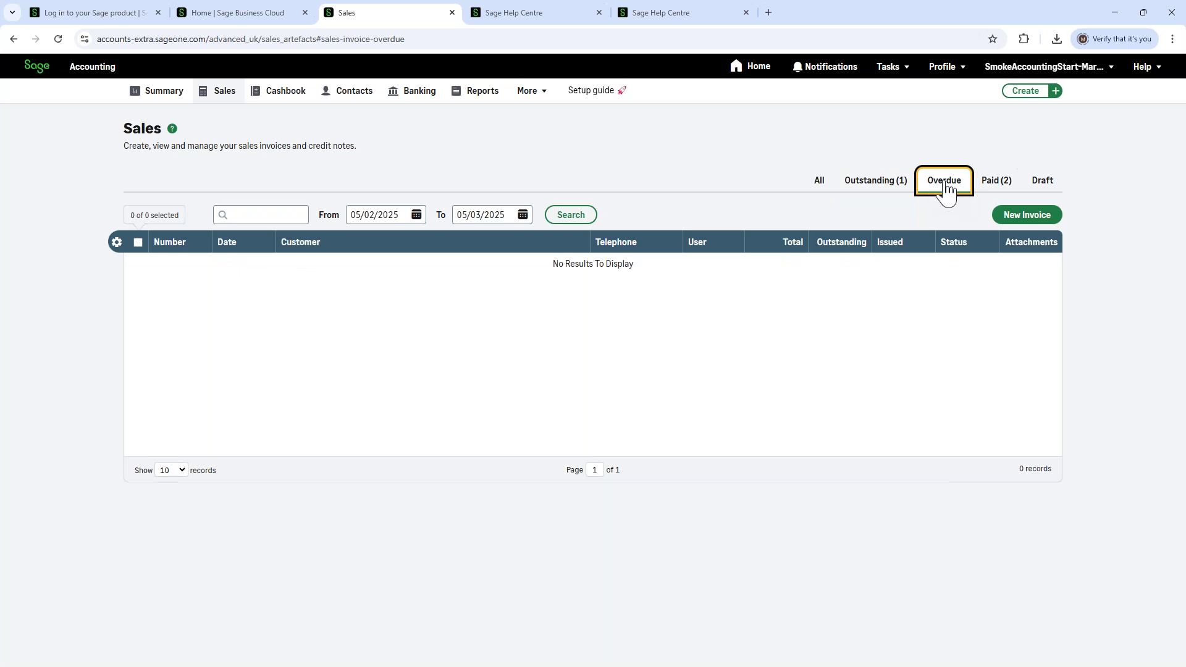
{"action": "left_click", "coordinate": [989, 193]}
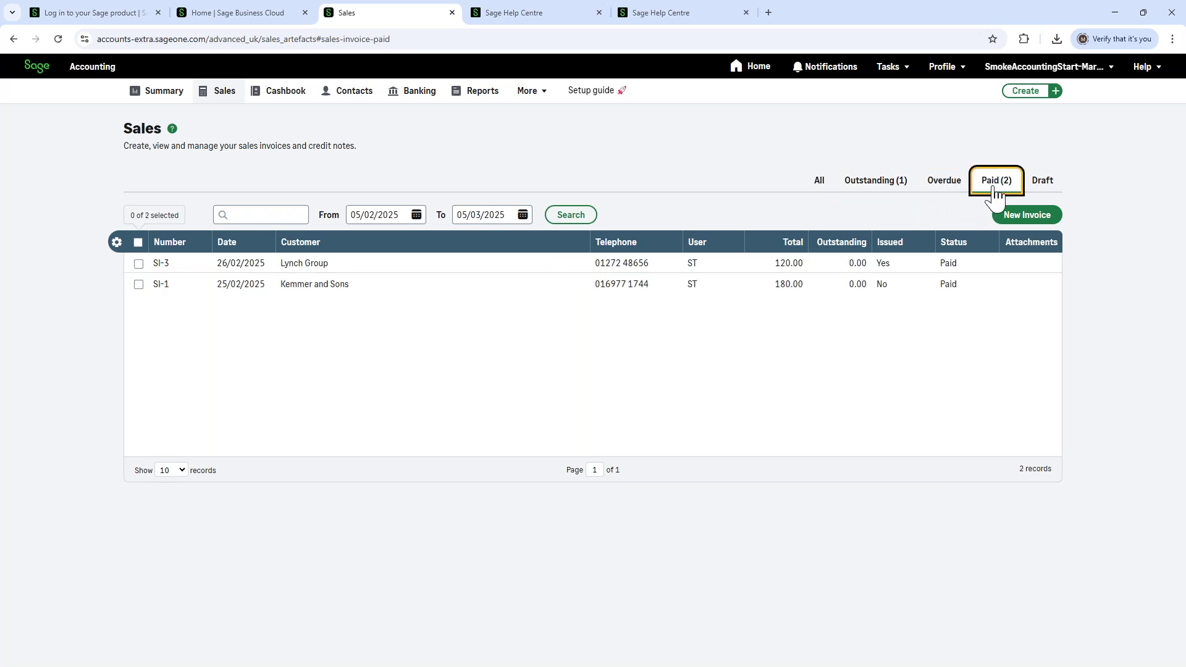
{"action": "left_click", "coordinate": [1044, 192]}
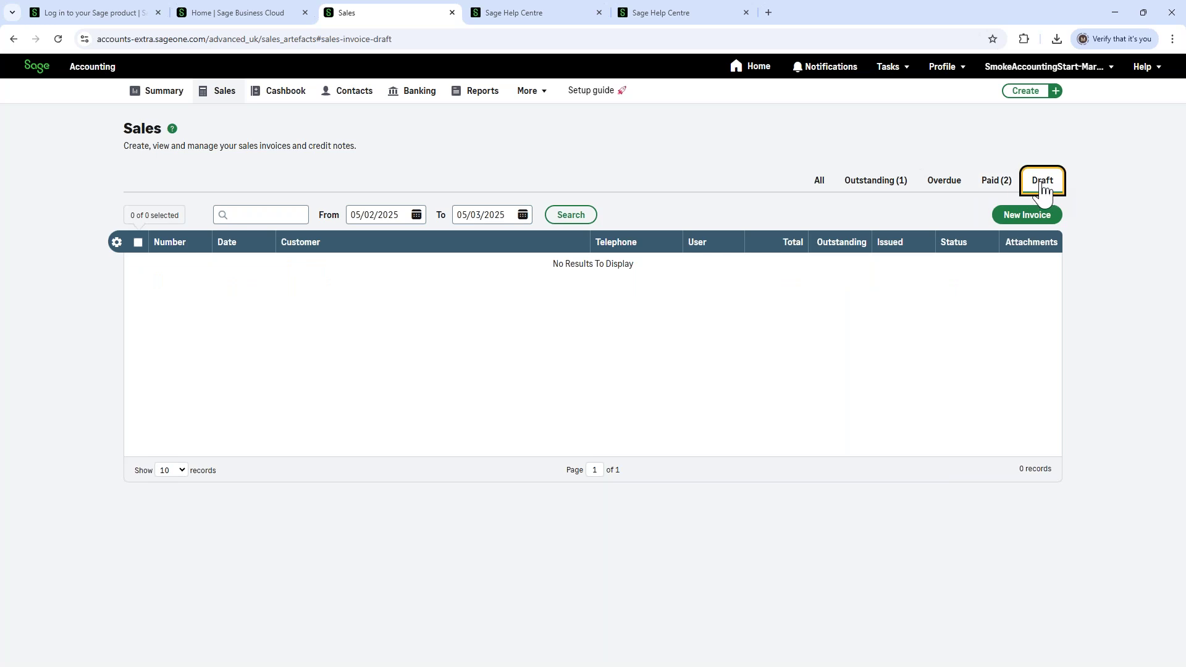
{"action": "left_click", "coordinate": [823, 189]}
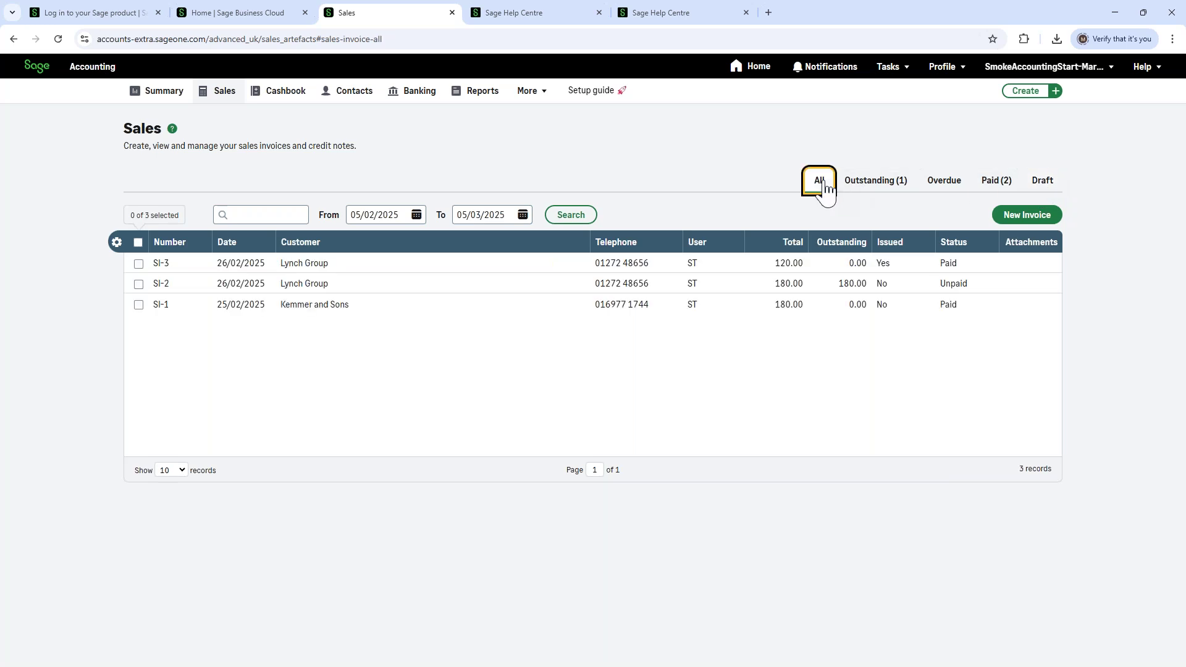
Start a new sales invoice for Kemmer and Sons with a line described "Service charge" in category 4000 - Sales - Products.
{"action": "left_click", "coordinate": [1014, 221]}
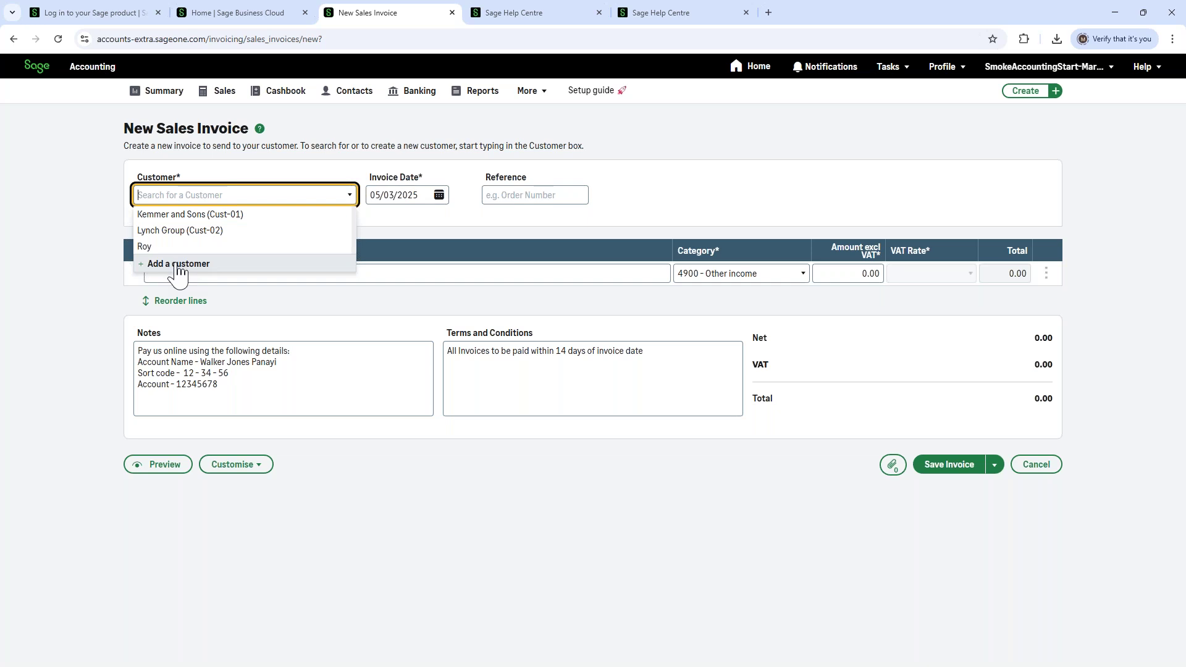
{"action": "left_click", "coordinate": [154, 216]}
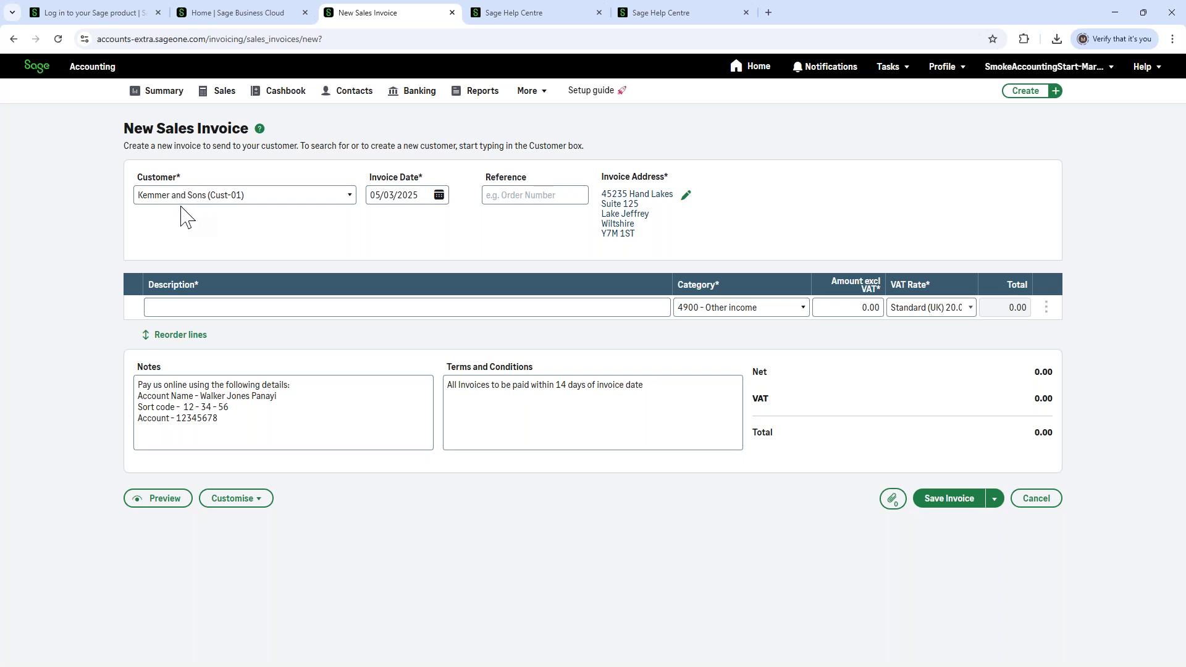
{"action": "left_click", "coordinate": [215, 307]}
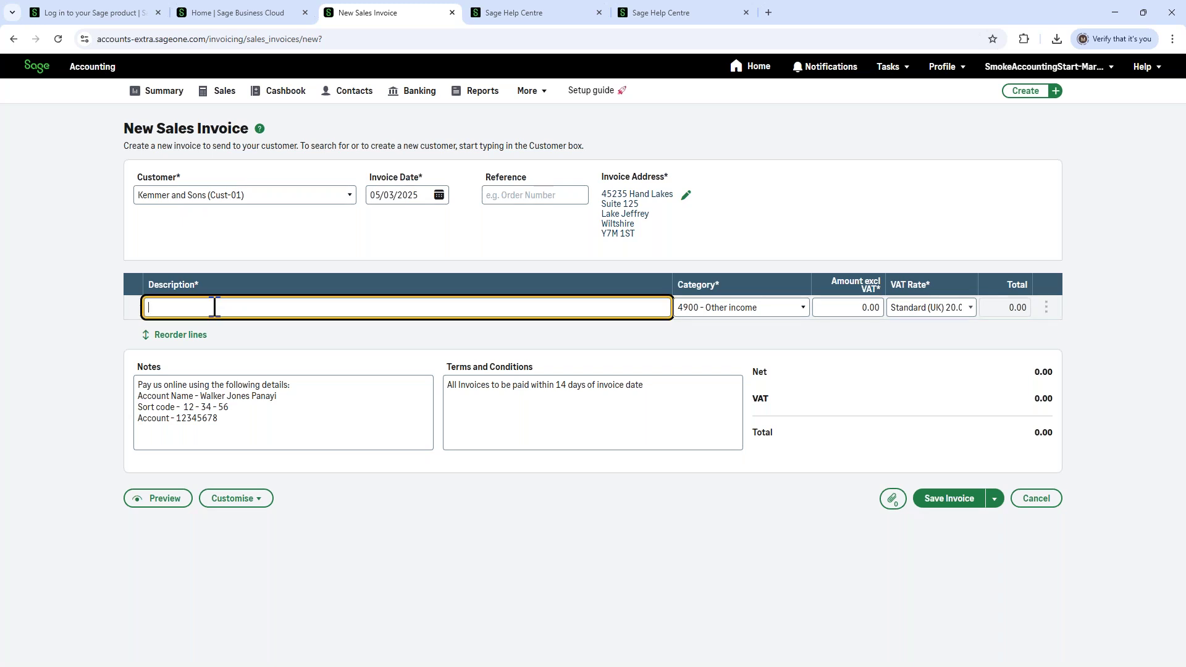
{"action": "type", "text": "Serv"}
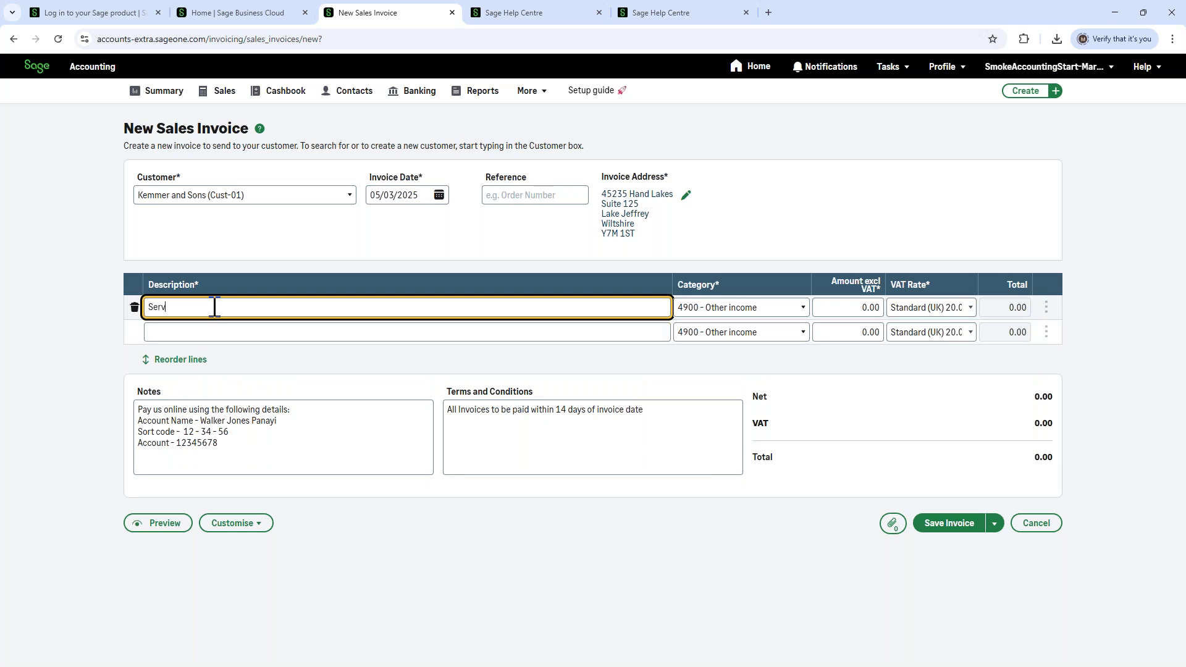
{"action": "type", "text": "ice charge"}
{"action": "left_click", "coordinate": [779, 309]}
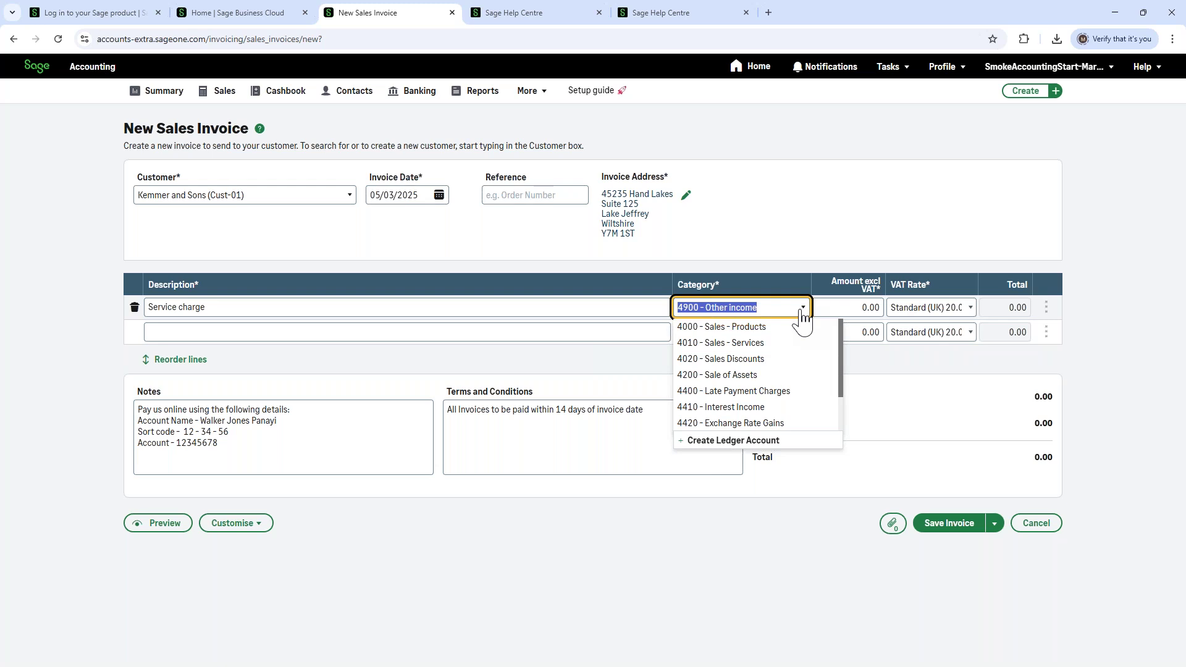
{"action": "left_click", "coordinate": [755, 327]}
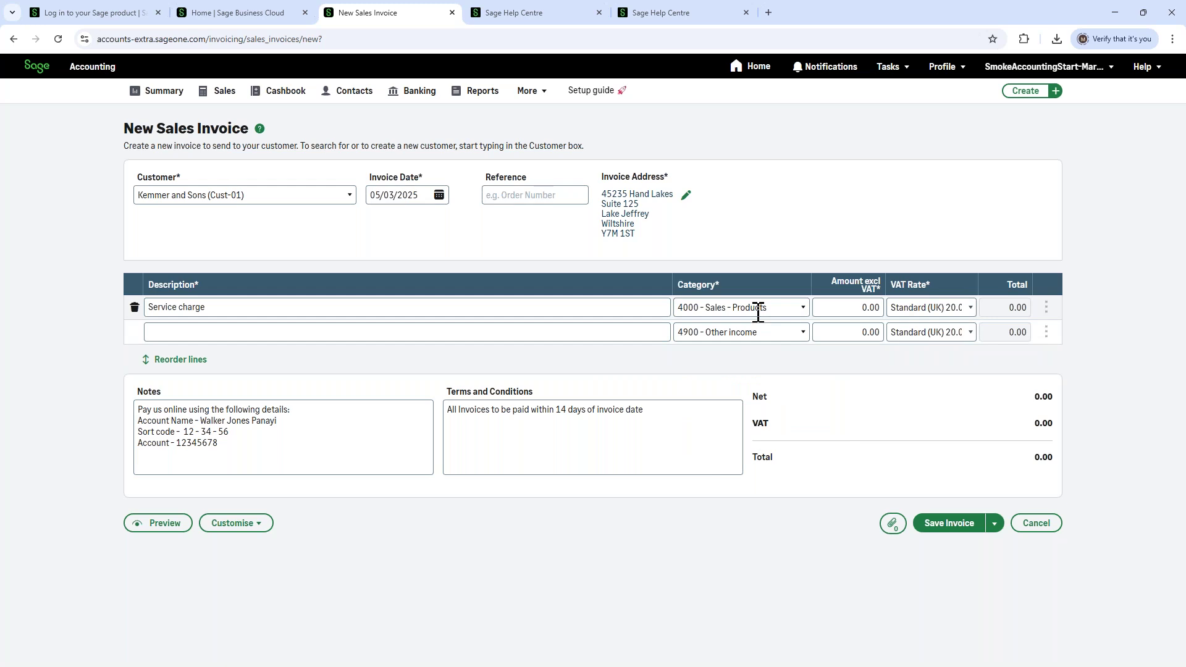
Set the Service charge line's amount excluding VAT to 100.00 with the Standard (UK) 20.00% VAT rate.
{"action": "left_click", "coordinate": [855, 309]}
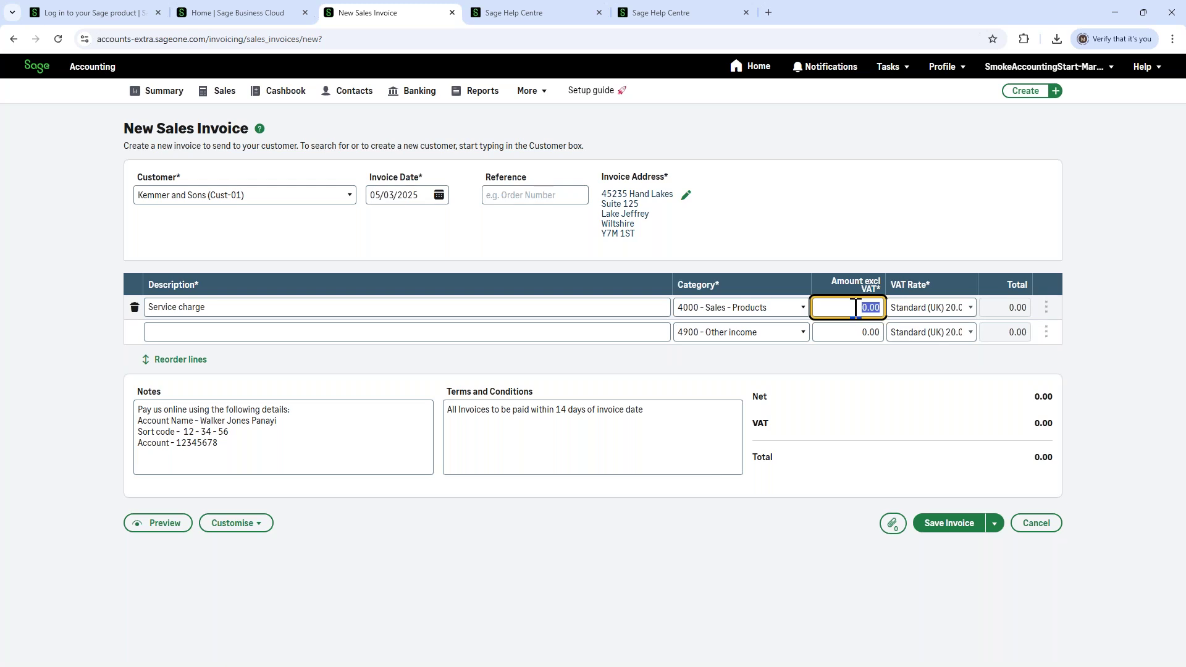
{"action": "type", "text": "100"}
{"action": "left_click", "coordinate": [897, 312]}
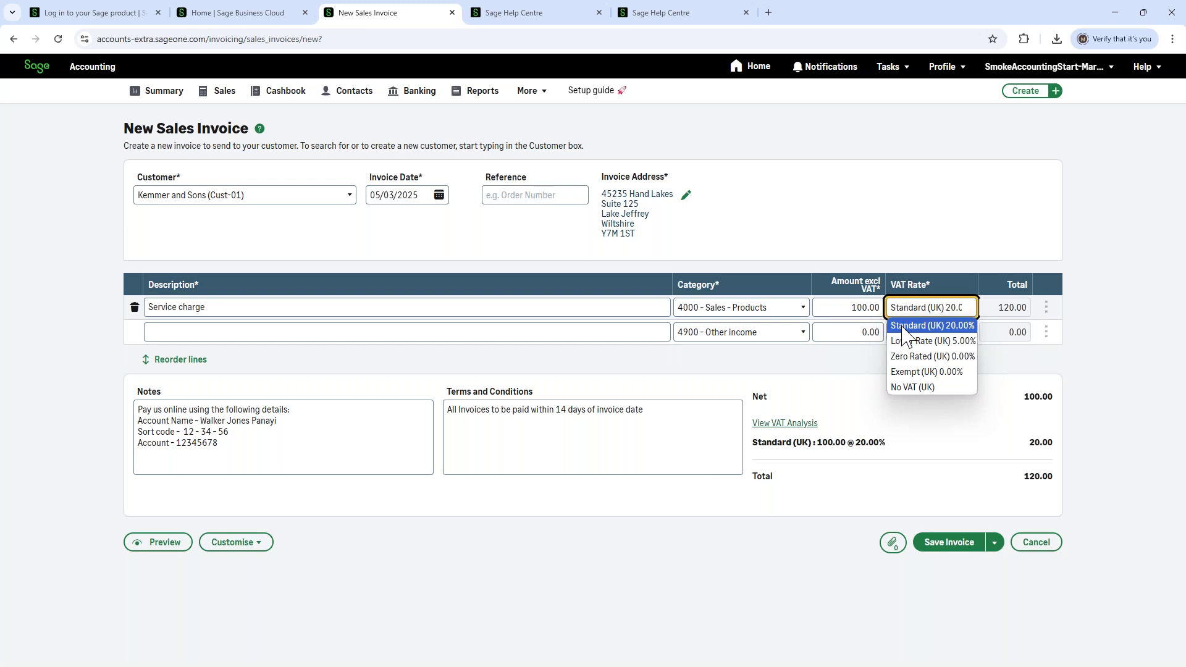
{"action": "left_click", "coordinate": [904, 327]}
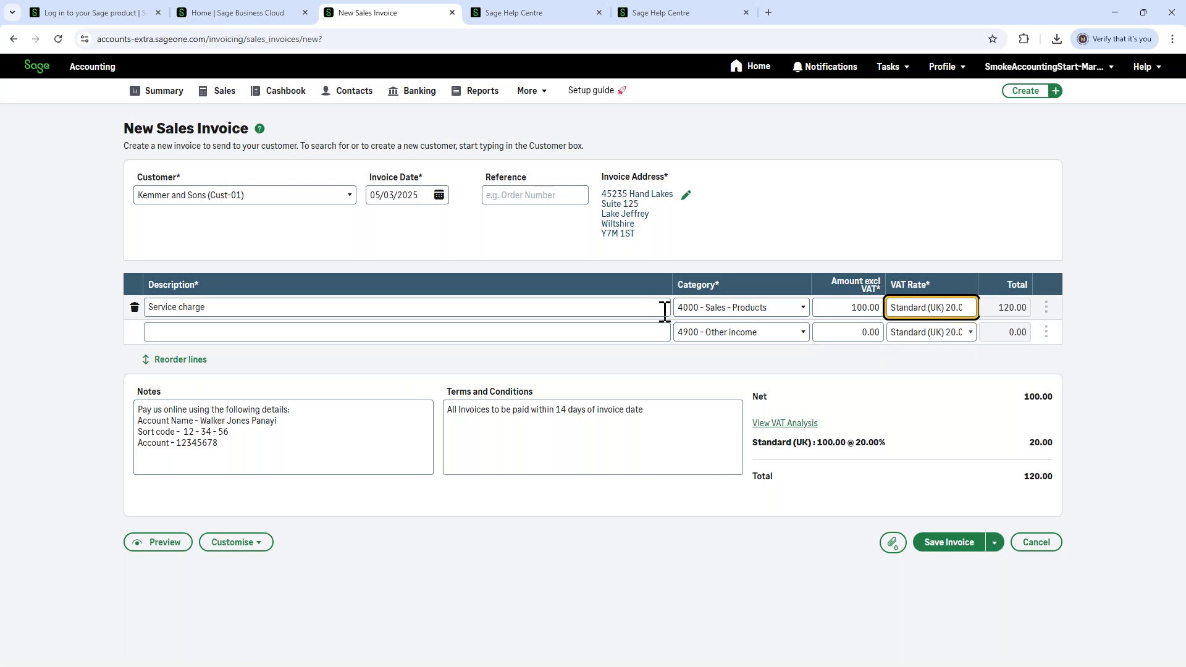
Check the blank second line and the invoice notes, and preview the invoice document before returning to the form.
{"action": "left_click", "coordinate": [401, 331]}
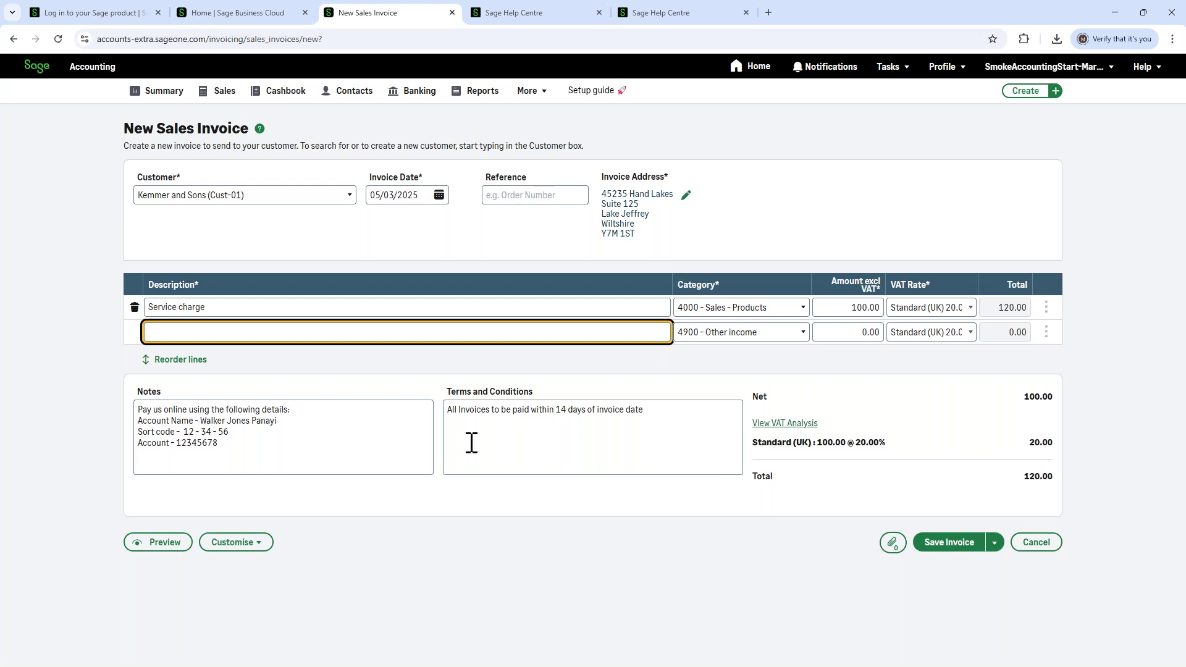
{"action": "left_click", "coordinate": [196, 413]}
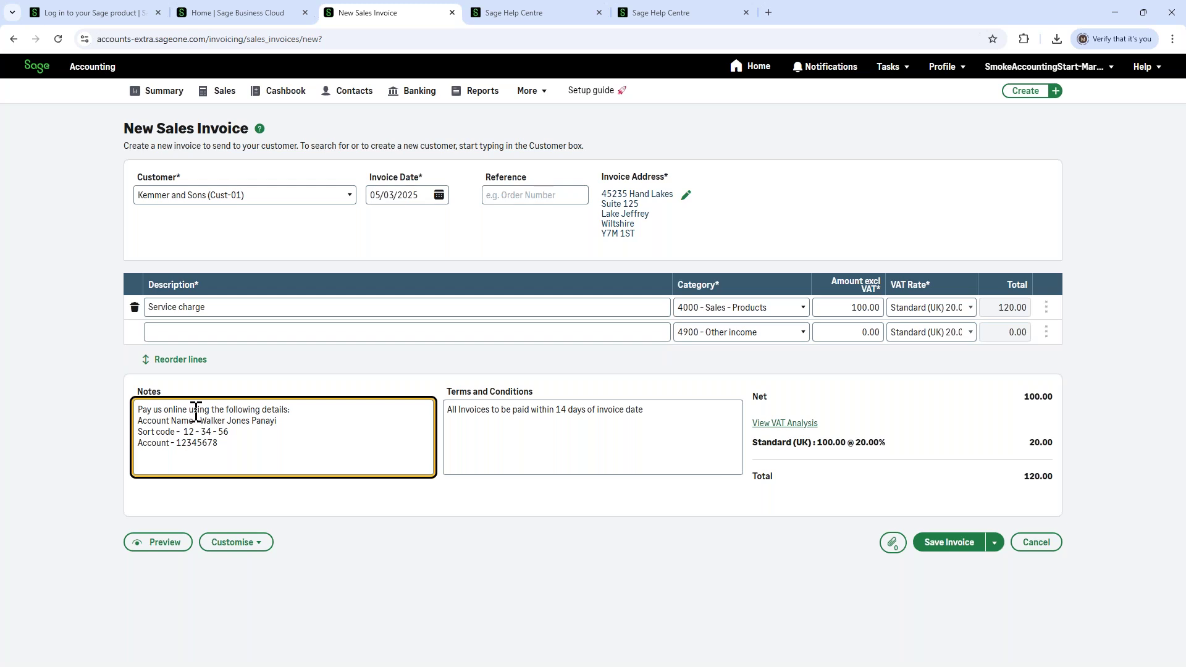
{"action": "left_click", "coordinate": [165, 543]}
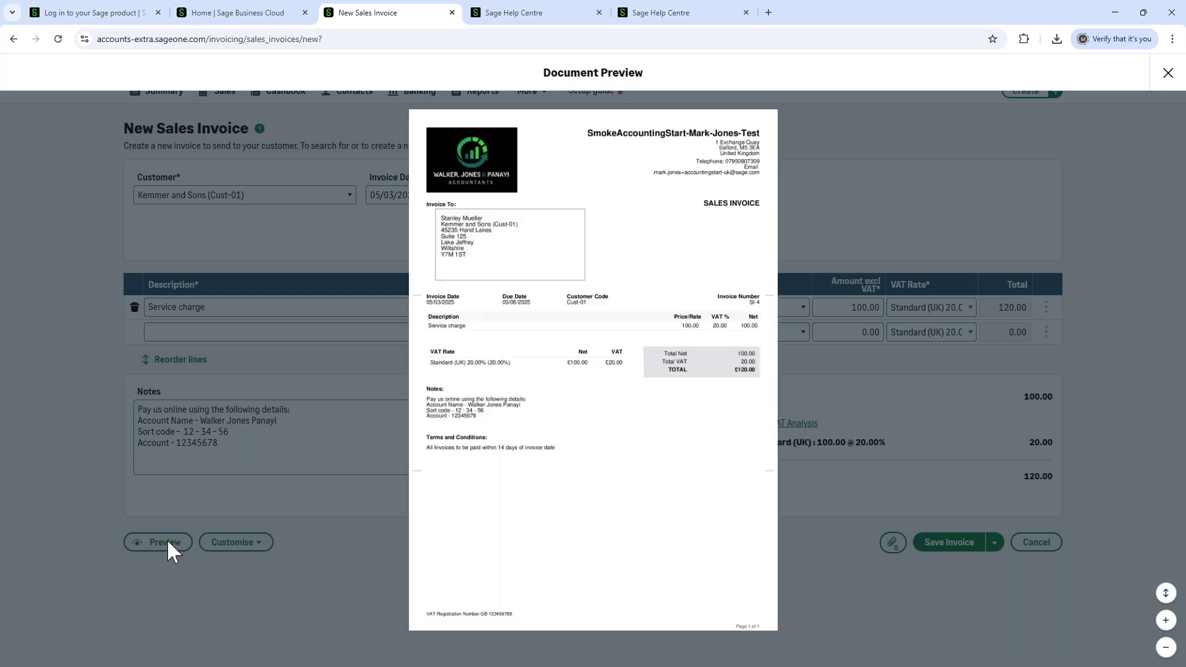
{"action": "left_click", "coordinate": [1168, 73]}
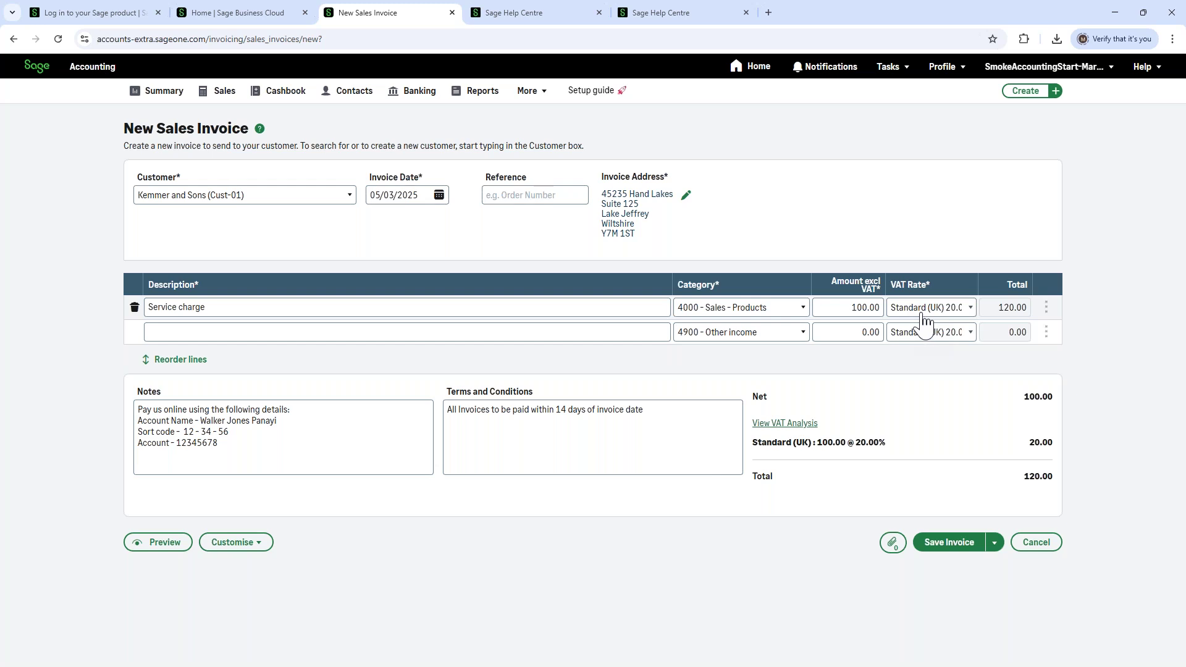
Check the invoice's customise and alternative save options, and save the Kemmer and Sons sales invoice.
{"action": "left_click", "coordinate": [240, 544]}
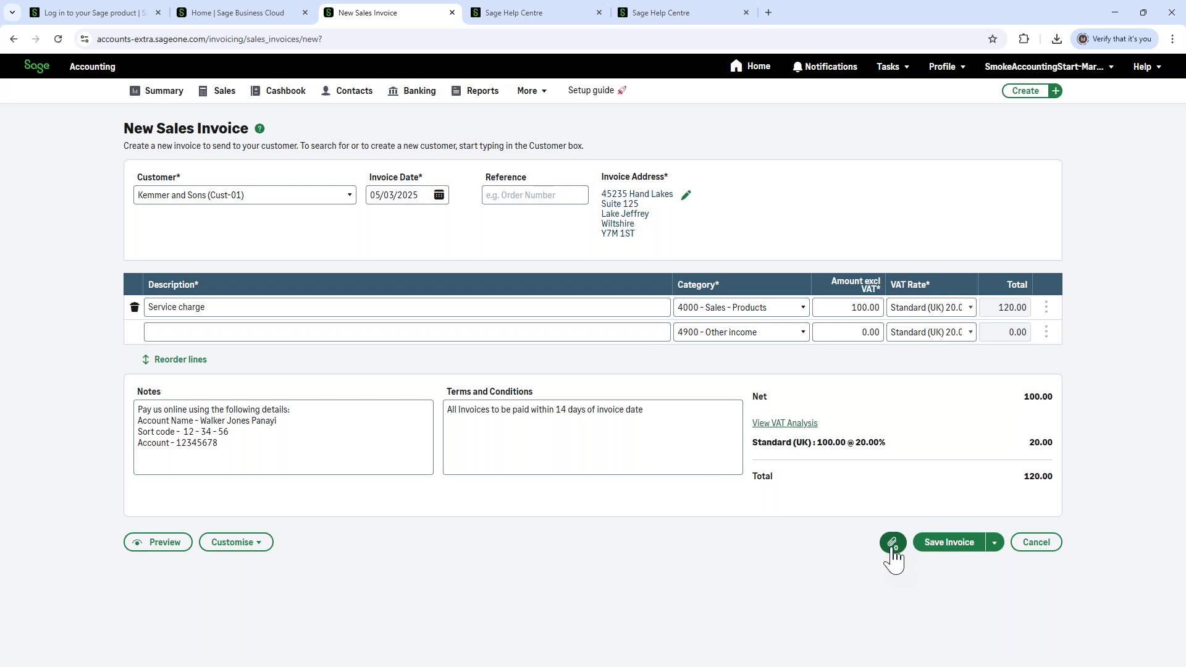
{"action": "left_click", "coordinate": [995, 544]}
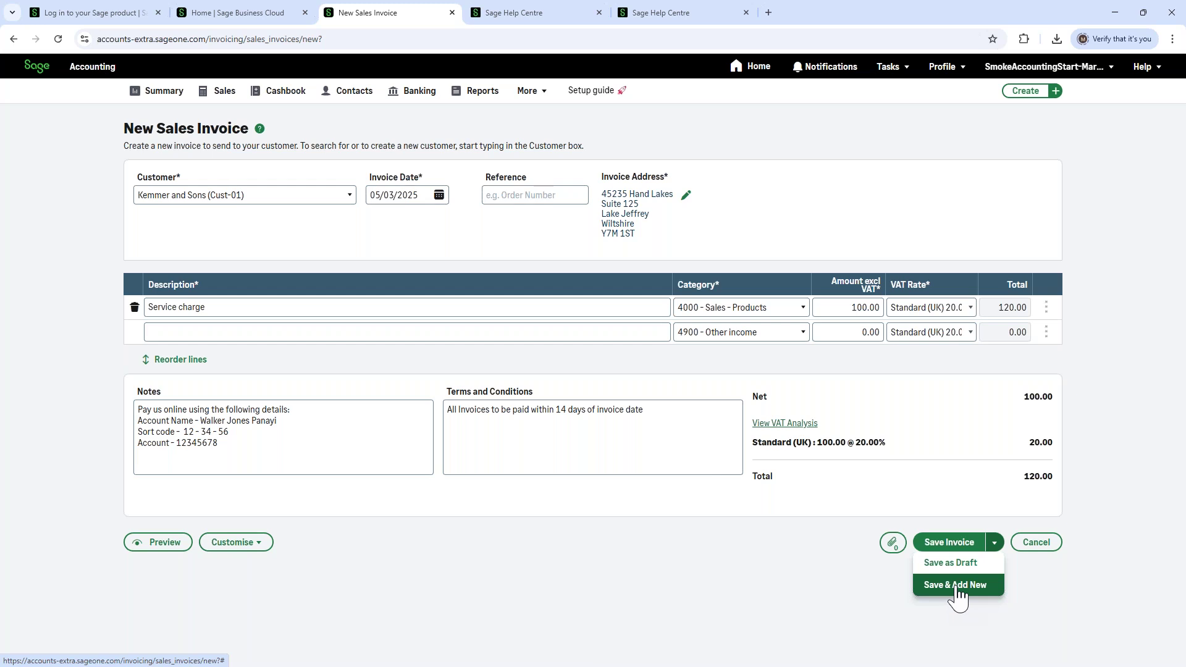
{"action": "left_click", "coordinate": [948, 544]}
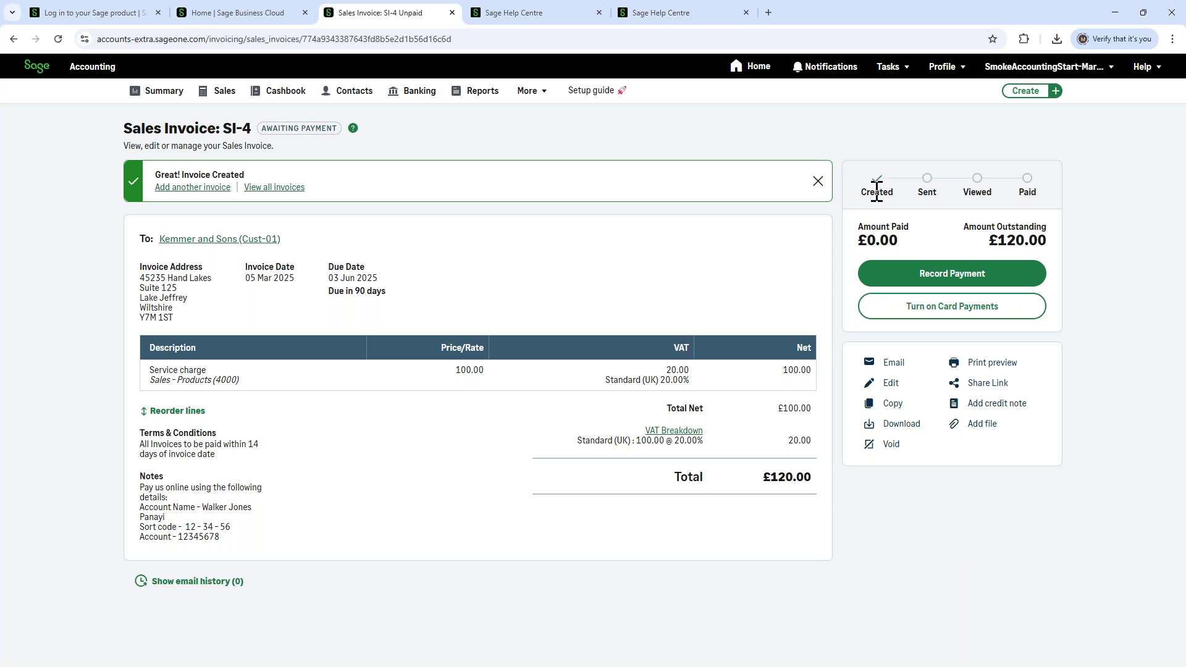
Email the saved invoice to the customer's address with a copy to the sender and the PDF attached.
{"action": "mouse_move", "coordinate": [880, 193]}
{"action": "left_click", "coordinate": [894, 363]}
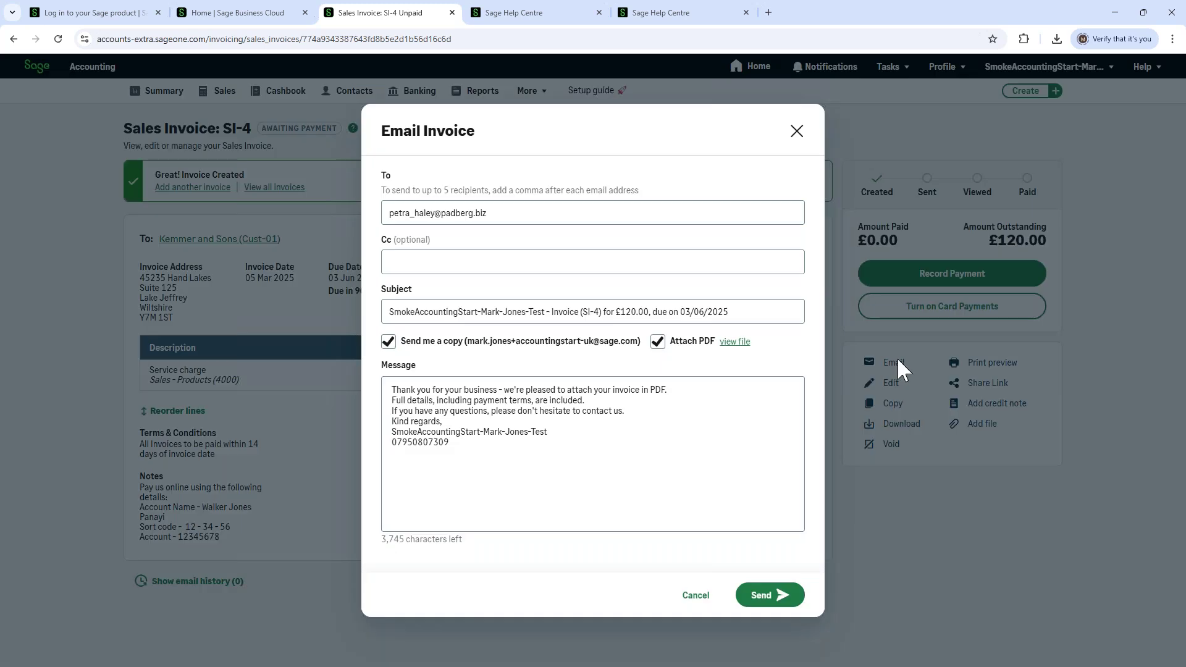
{"action": "triple_click", "coordinate": [489, 216]}
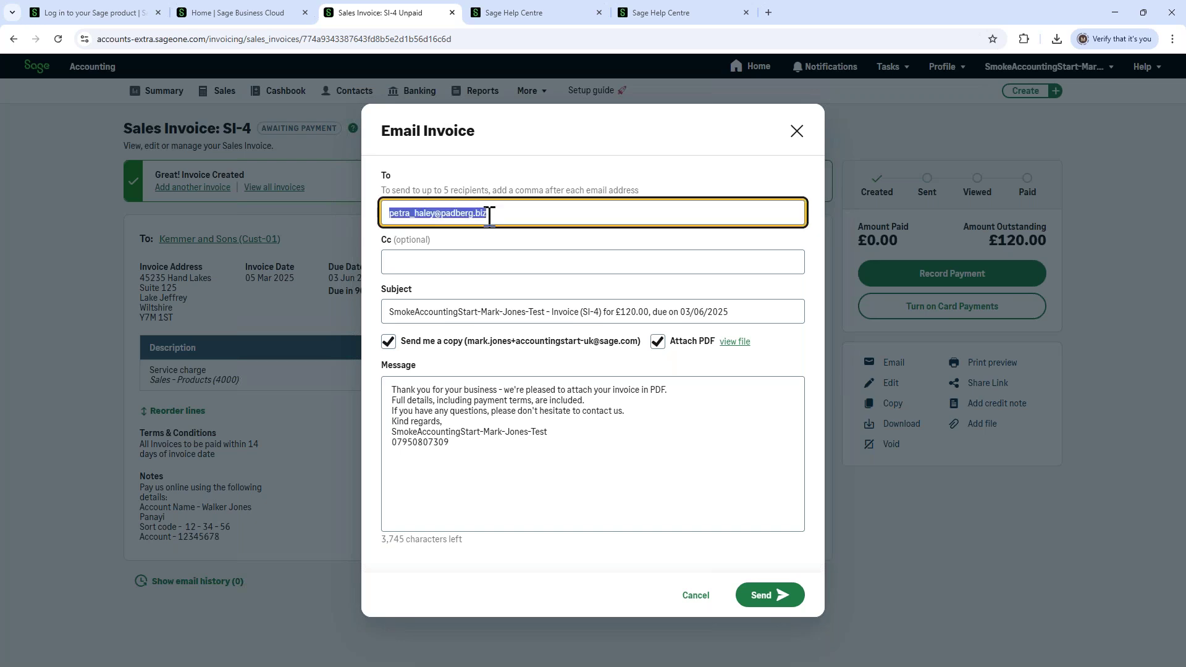
{"action": "left_click", "coordinate": [768, 603]}
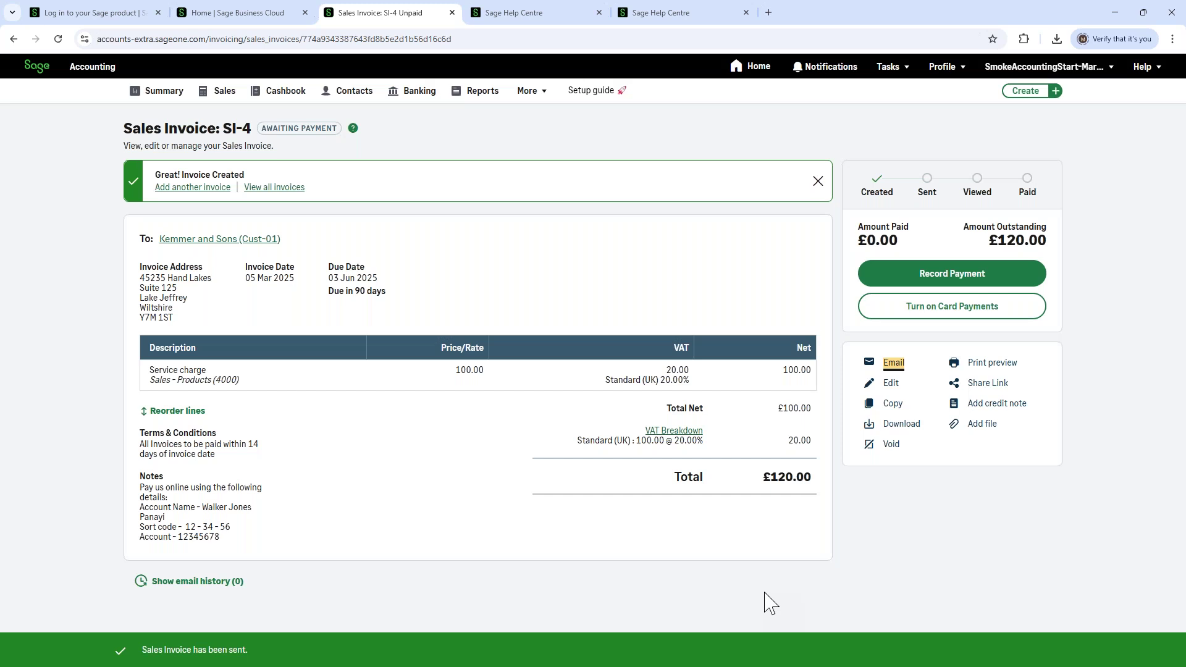
Refresh the invoice to check its sent status, and view the Stripe card payments setup page before returning to the invoice.
{"action": "left_click", "coordinate": [59, 39]}
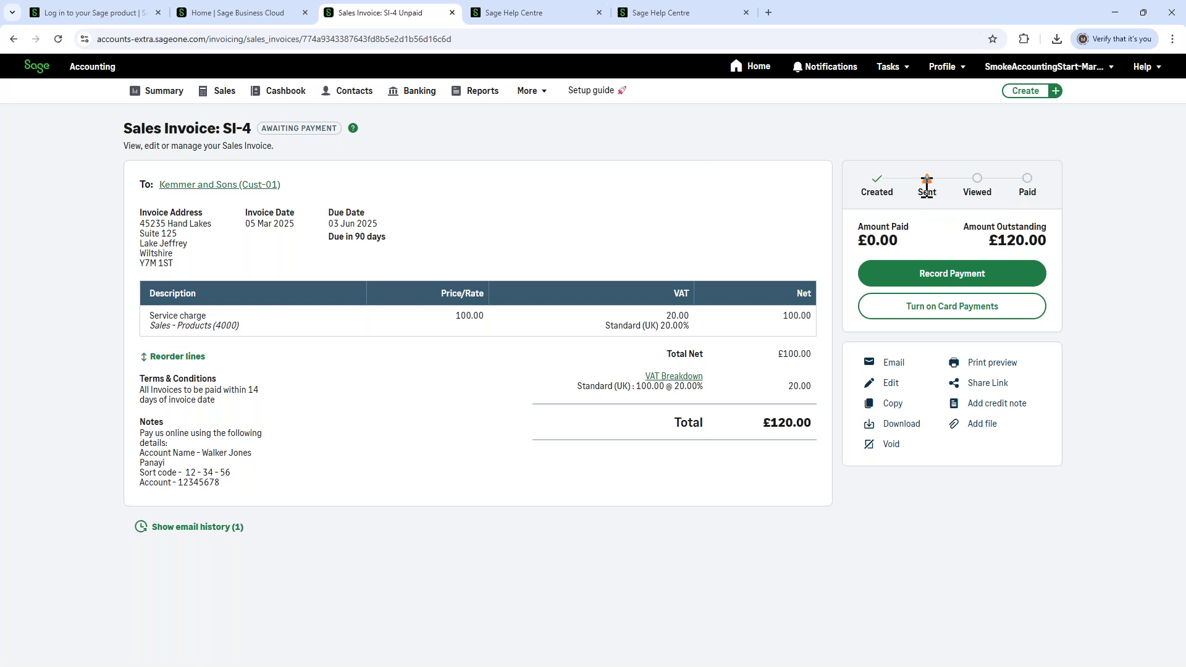
{"action": "left_click", "coordinate": [925, 309]}
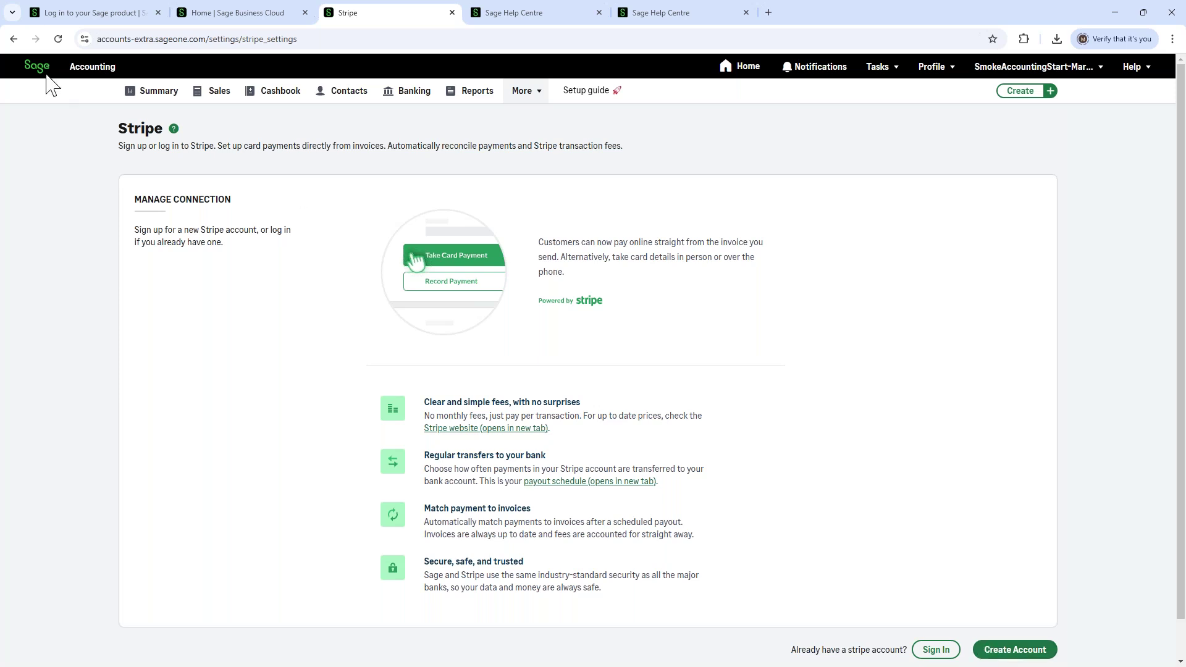
{"action": "left_click", "coordinate": [11, 41]}
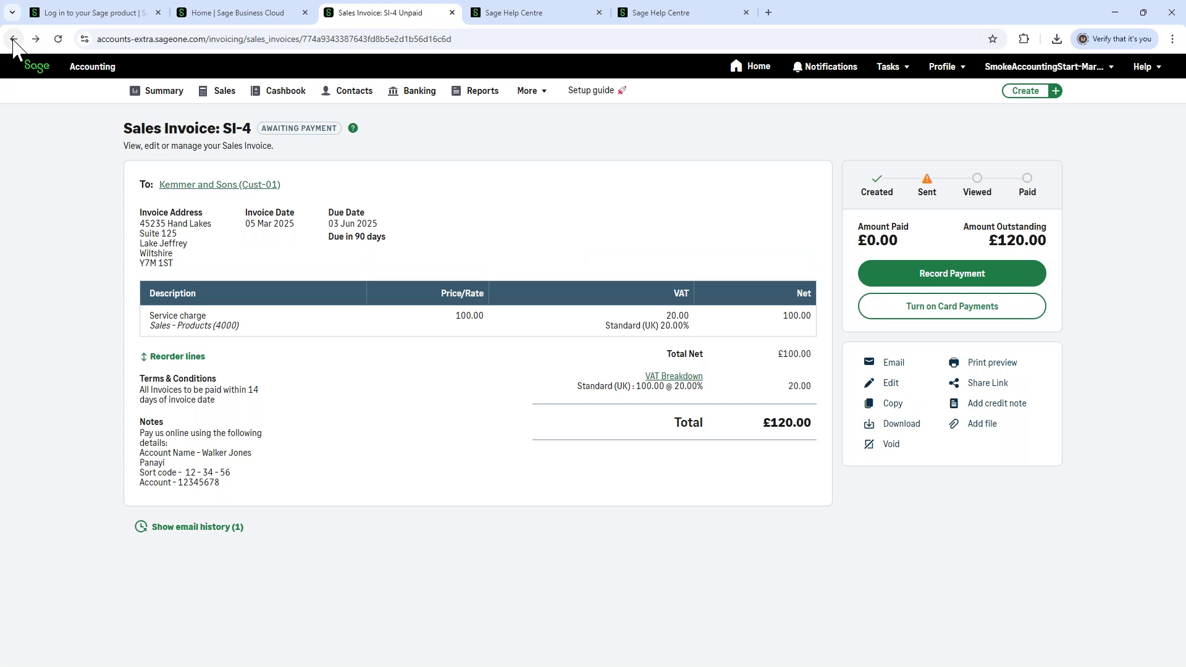
Record a payment of 120.00 dated 05/03/2025 into Bank Account (1200) by Credit/Debit Card, and refresh the invoice.
{"action": "left_click", "coordinate": [940, 281]}
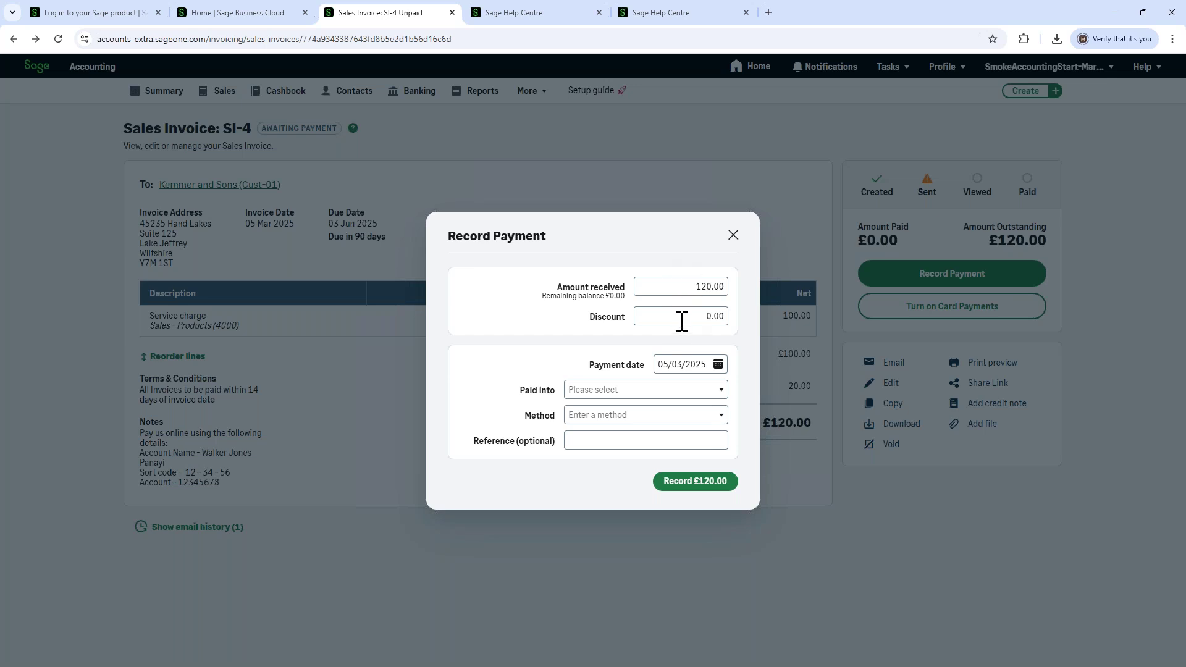
{"action": "left_click", "coordinate": [650, 393]}
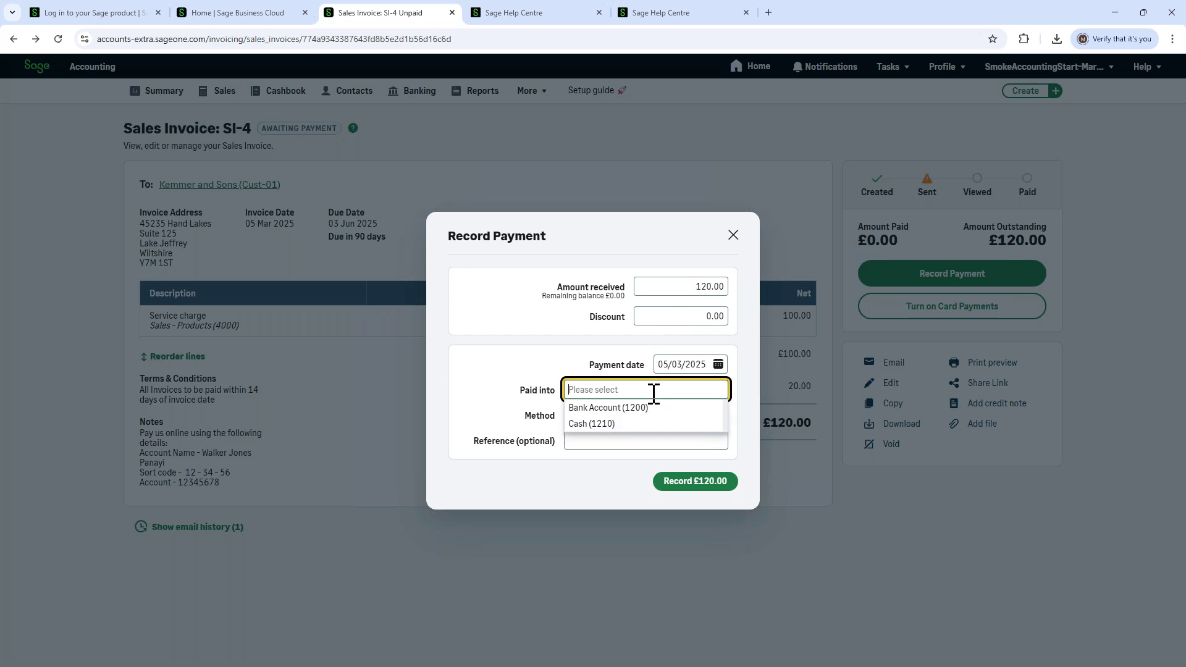
{"action": "left_click", "coordinate": [610, 408]}
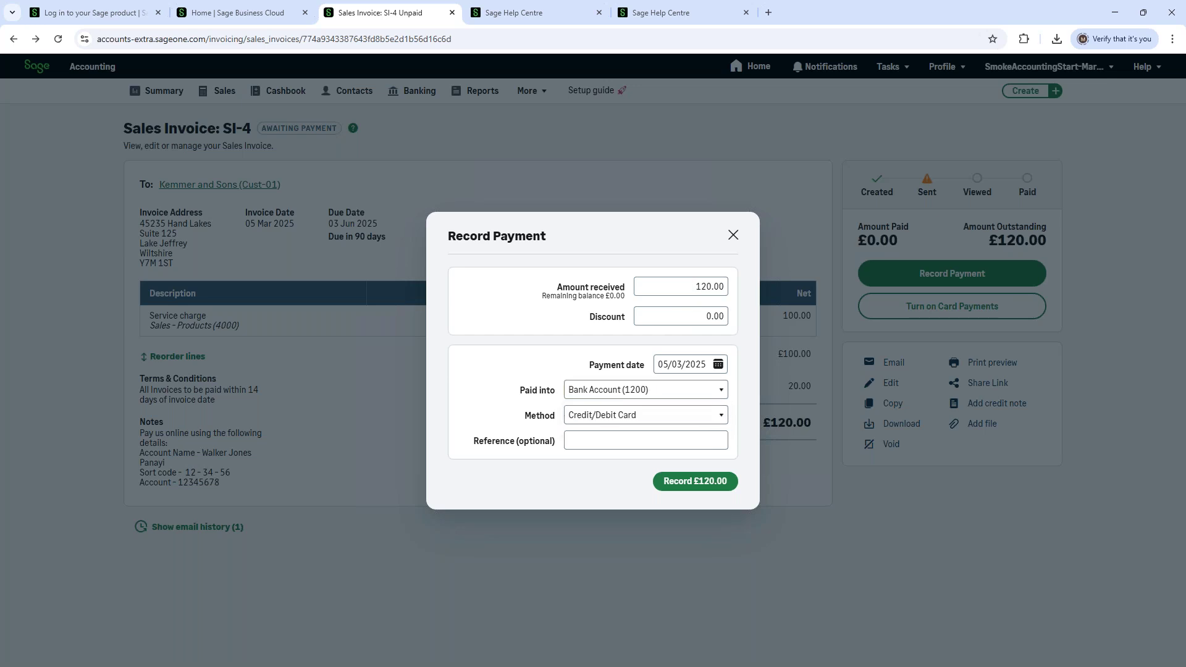
{"action": "left_click", "coordinate": [655, 416]}
{"action": "left_click", "coordinate": [799, 503]}
{"action": "left_click", "coordinate": [686, 485]}
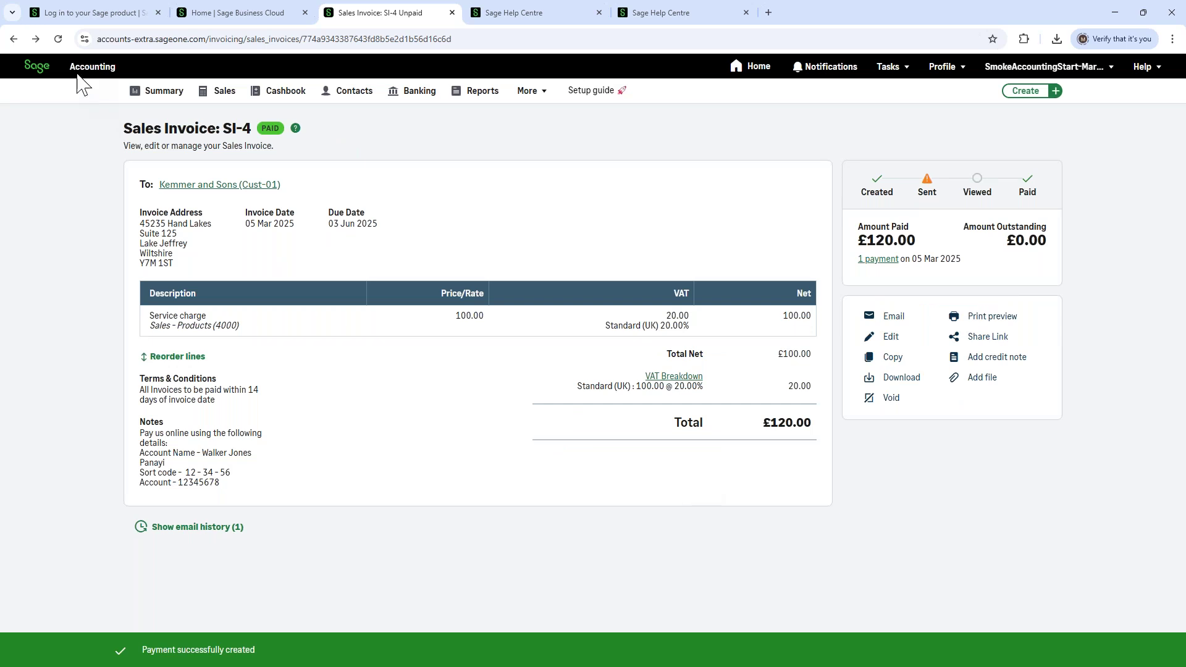
{"action": "left_click", "coordinate": [58, 39]}
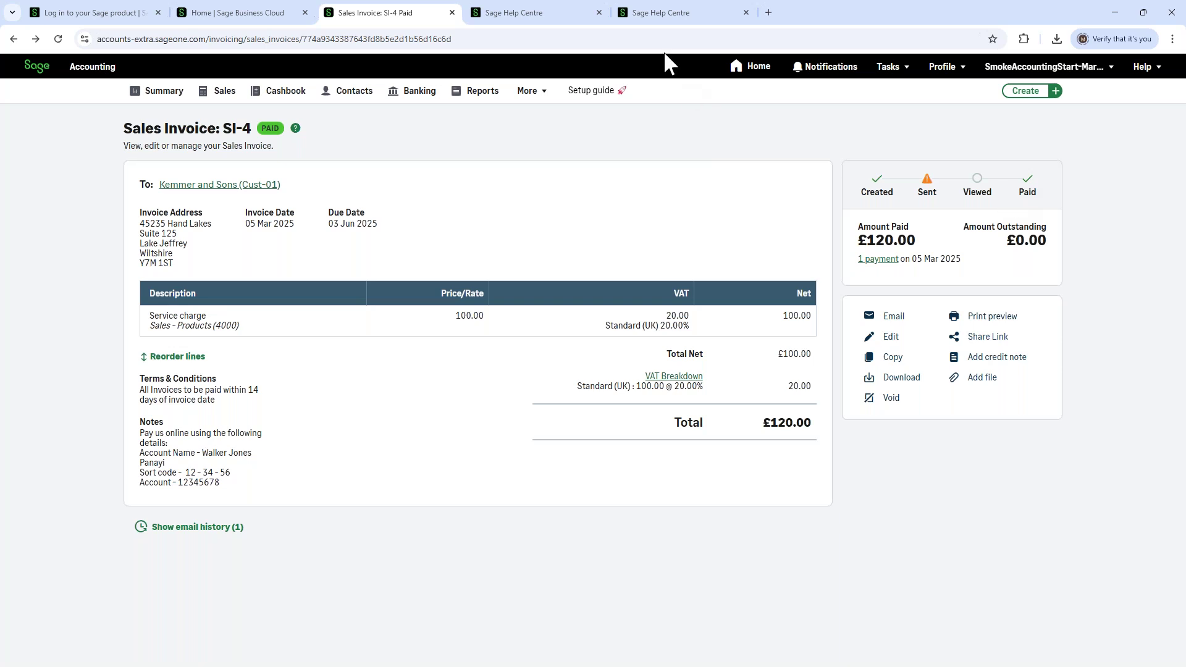
Review the list of sales invoices and open Lynch Group's invoice SI-3 to check its status.
{"action": "left_click", "coordinate": [229, 98]}
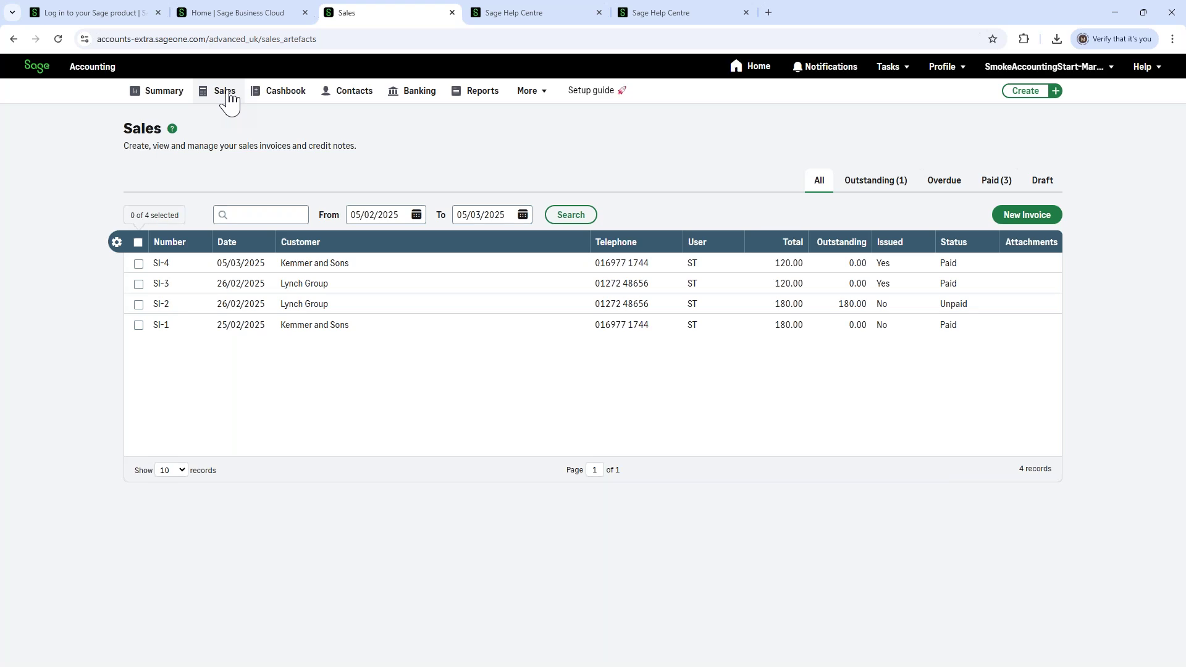
{"action": "left_click", "coordinate": [275, 284]}
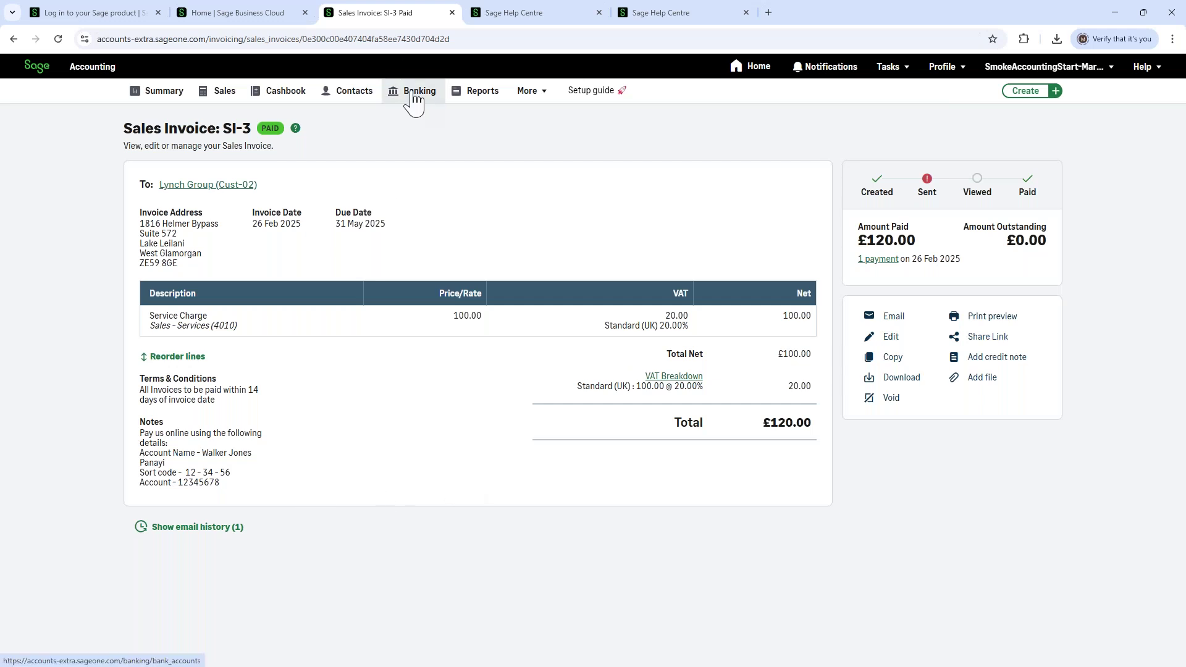
Examine the new bank account form in Banking, including its account types and account name, and close it without saving.
{"action": "left_click", "coordinate": [414, 99]}
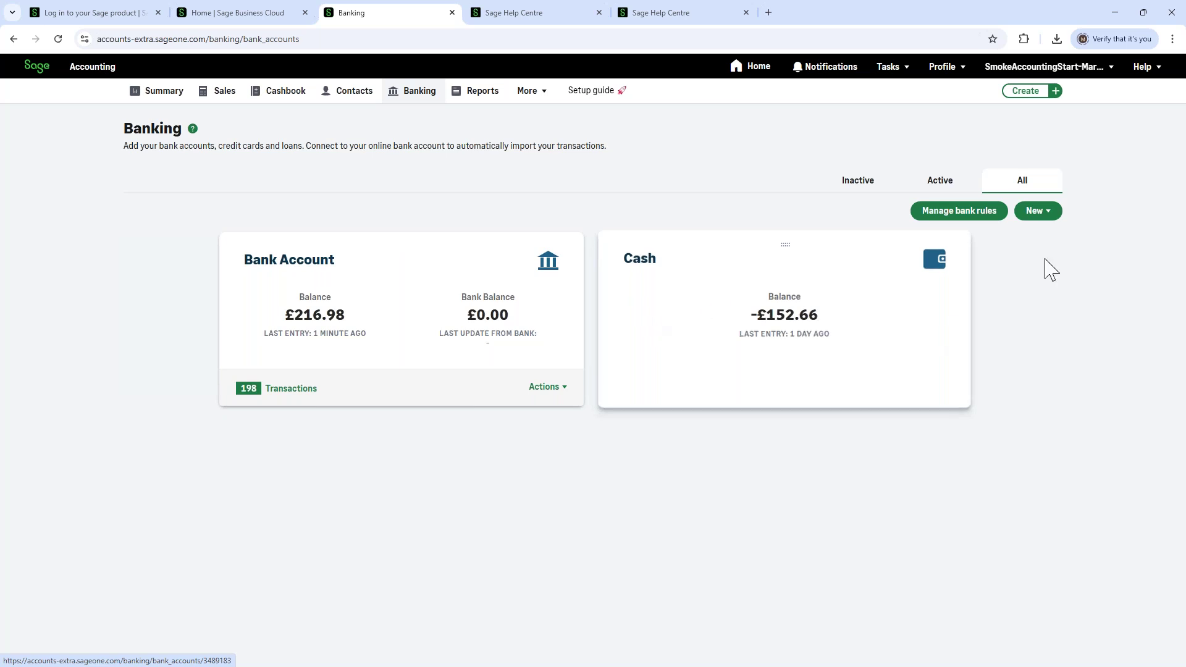
{"action": "left_click", "coordinate": [1033, 212]}
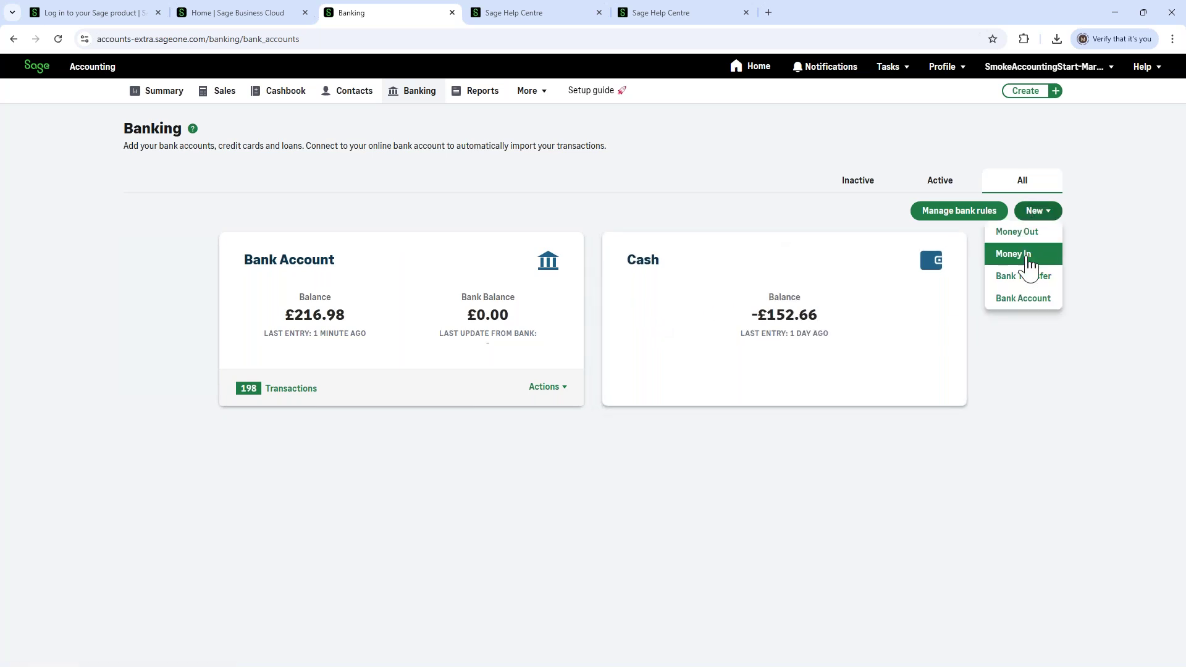
{"action": "left_click", "coordinate": [1027, 302]}
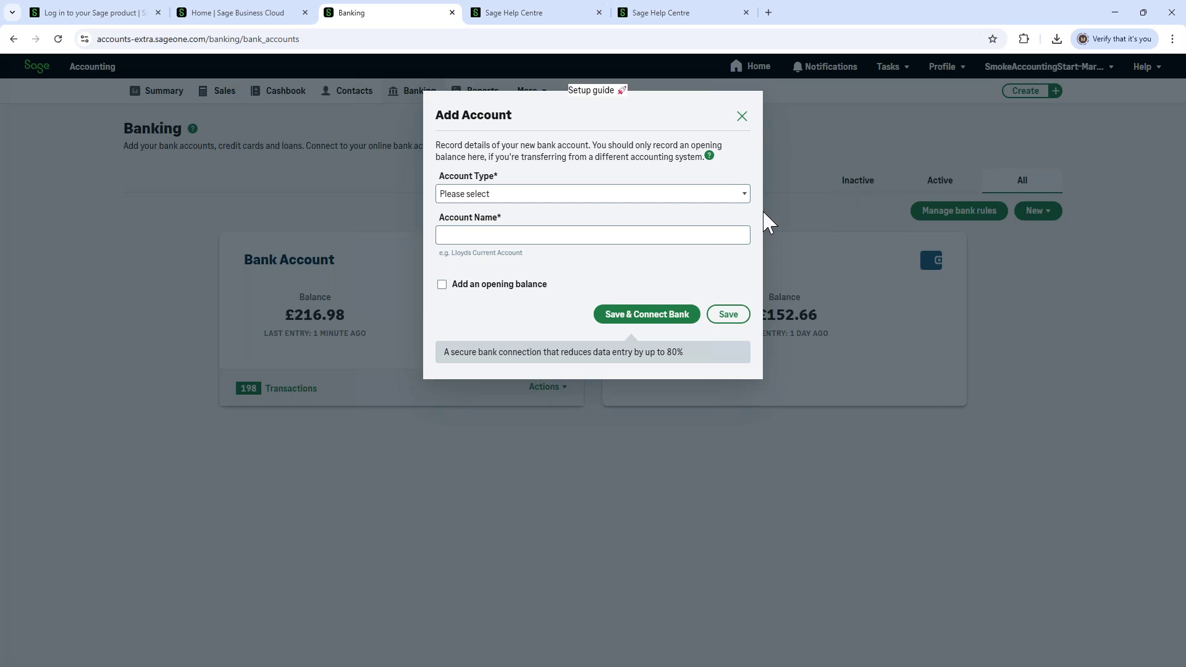
{"action": "left_click", "coordinate": [508, 195]}
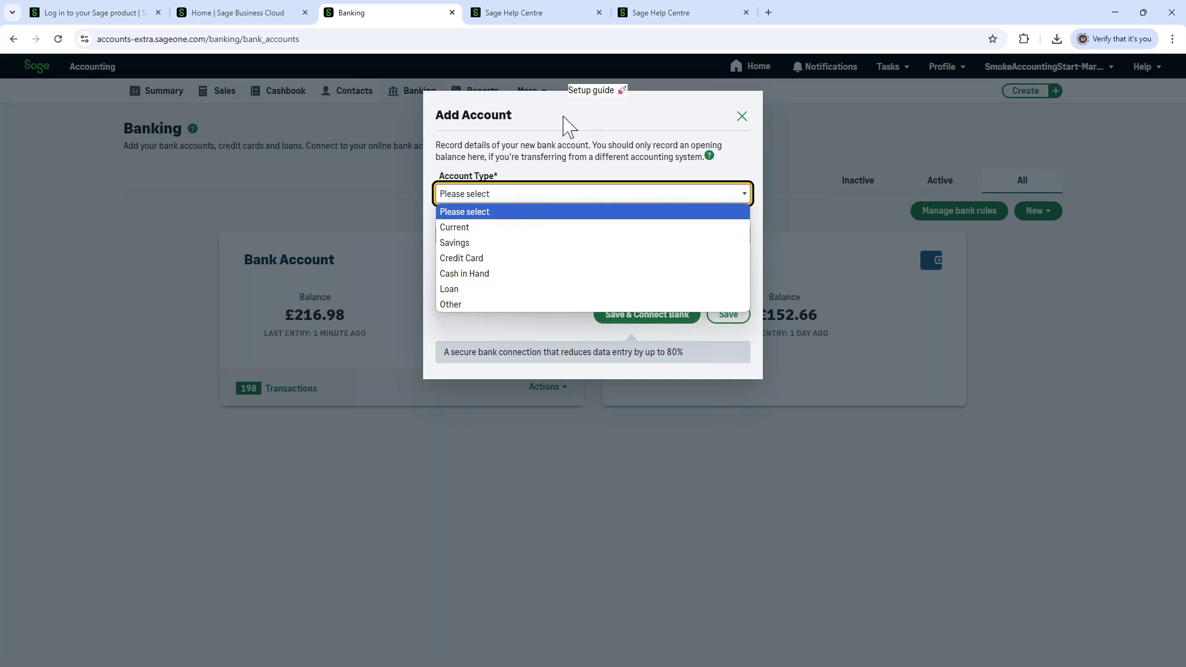
{"action": "left_click", "coordinate": [564, 125]}
{"action": "left_click", "coordinate": [493, 235]}
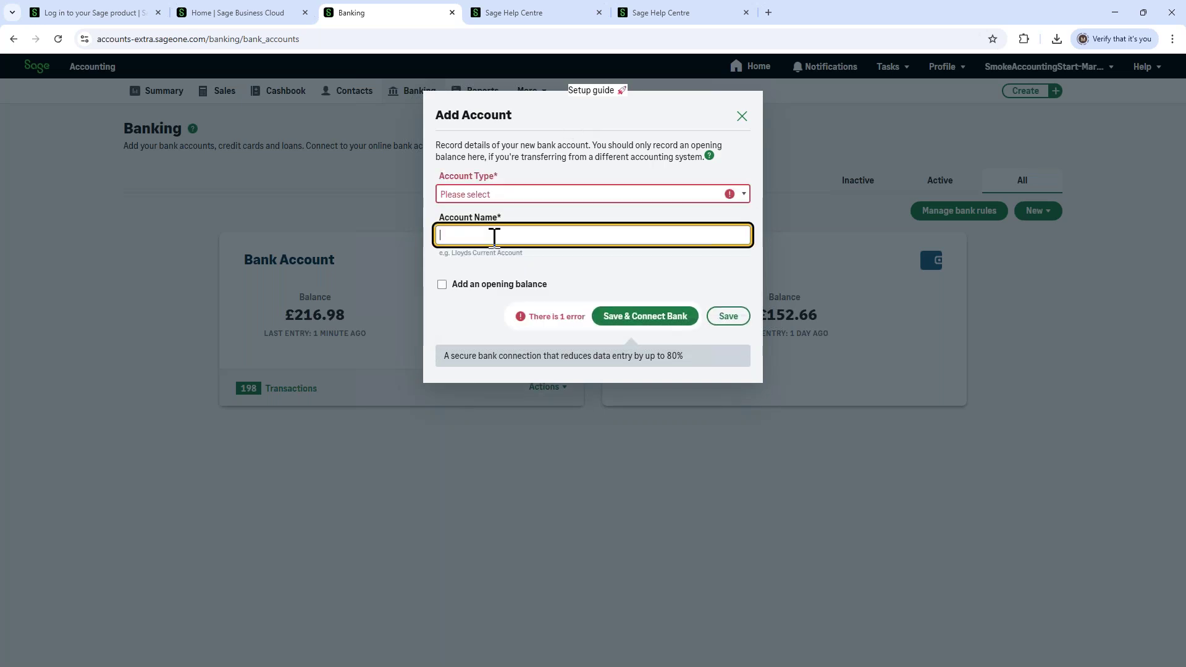
{"action": "left_click", "coordinate": [742, 117]}
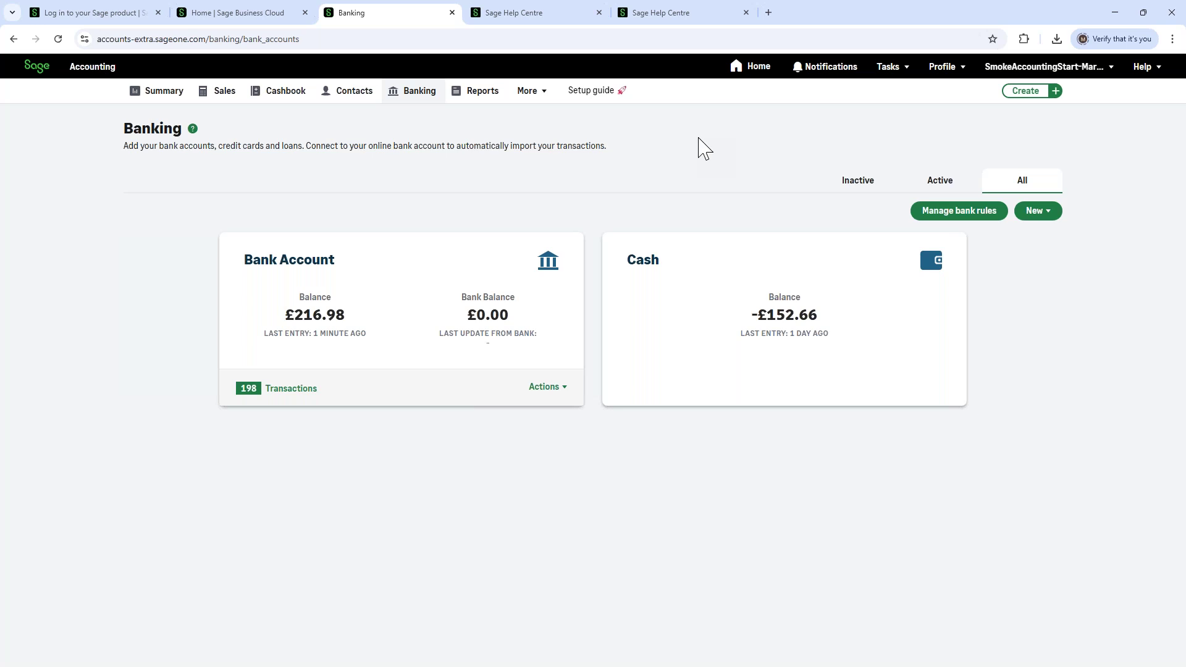
Review the new banking entry options and the Summary page's Money in section, and return to Banking.
{"action": "left_click", "coordinate": [1035, 212]}
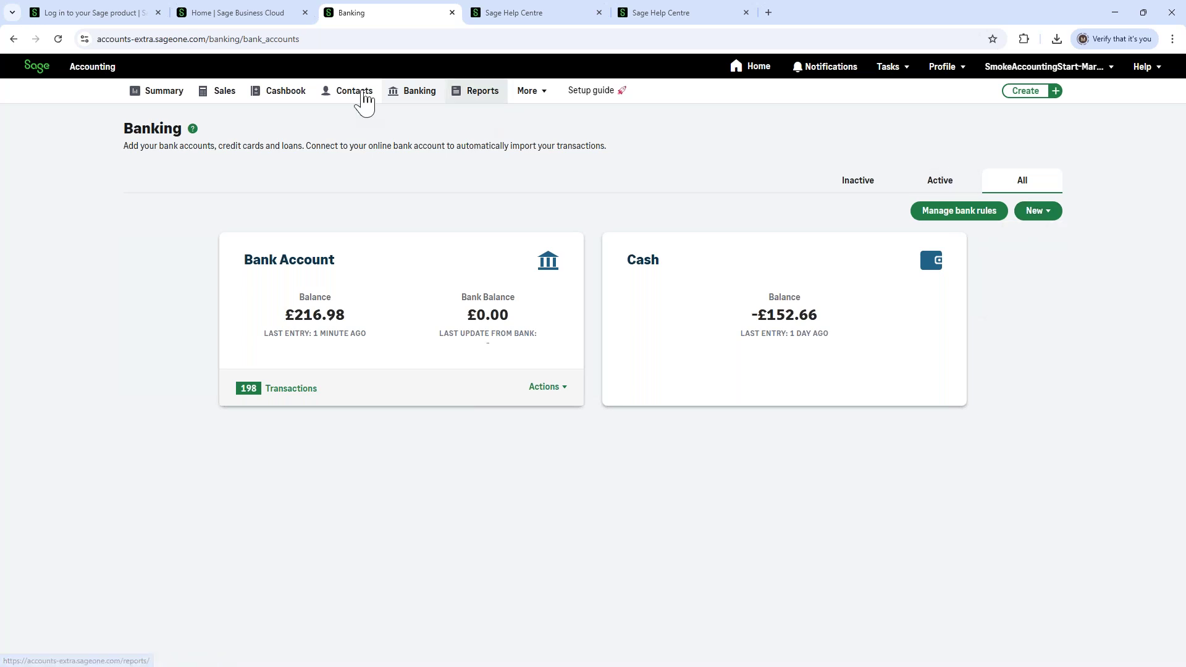
{"action": "left_click", "coordinate": [159, 99]}
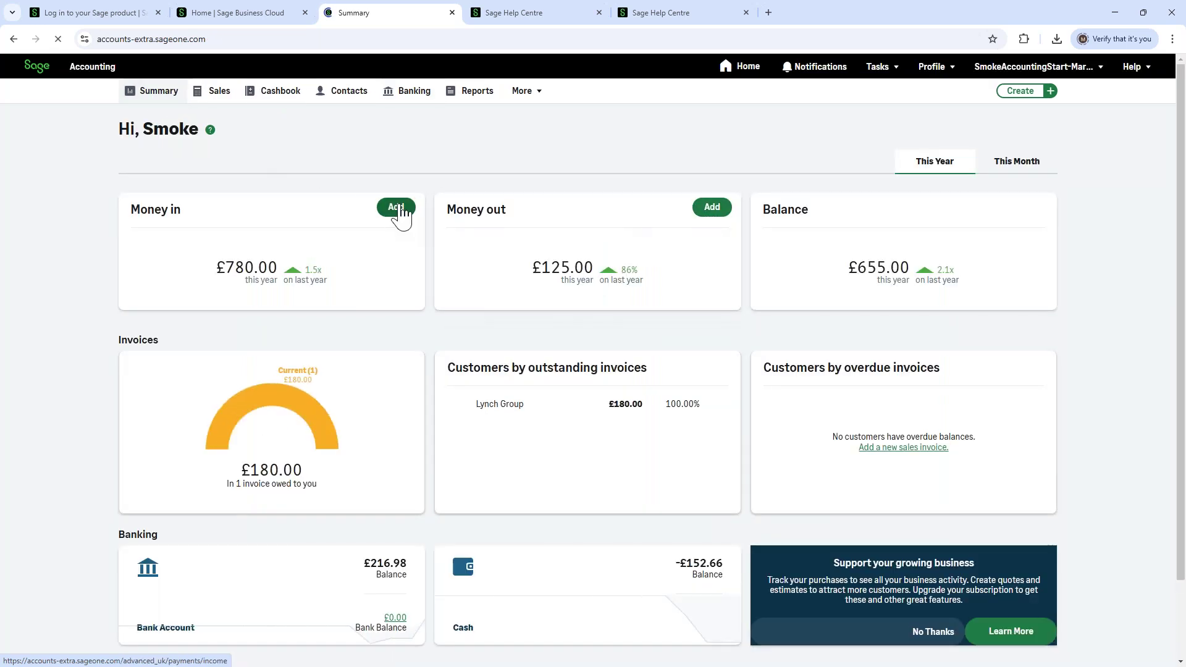
{"action": "left_click", "coordinate": [409, 93]}
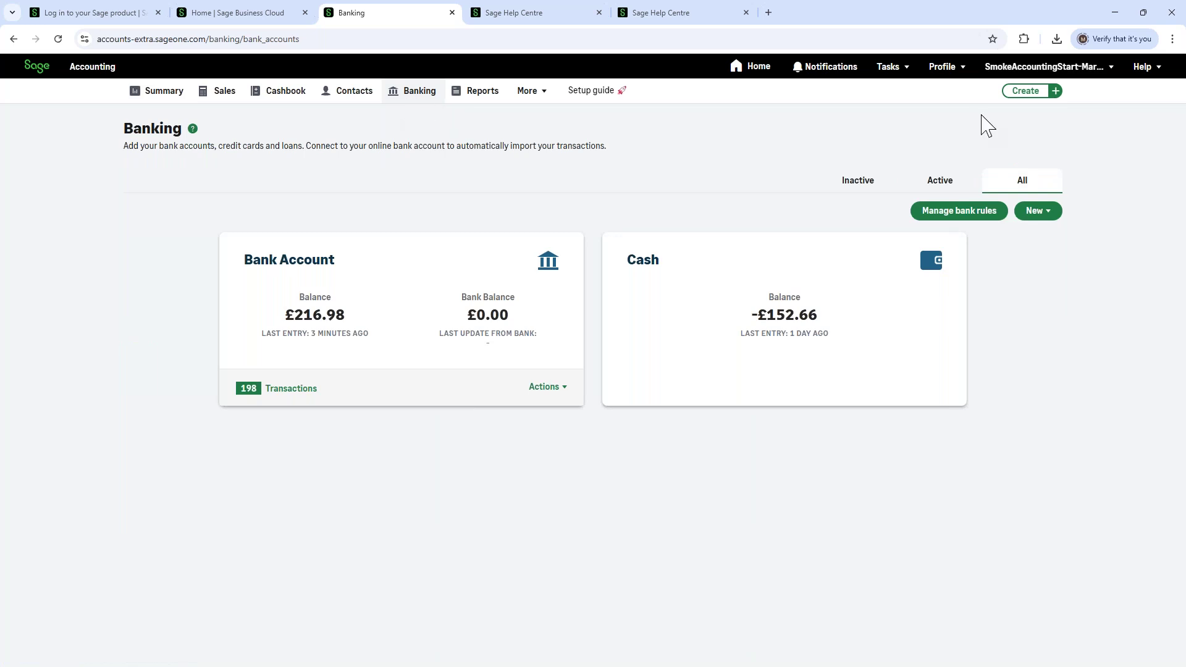
Start a new Money In receipt paid into 1200 - Bank Account with Cash as the method.
{"action": "left_click", "coordinate": [1029, 213]}
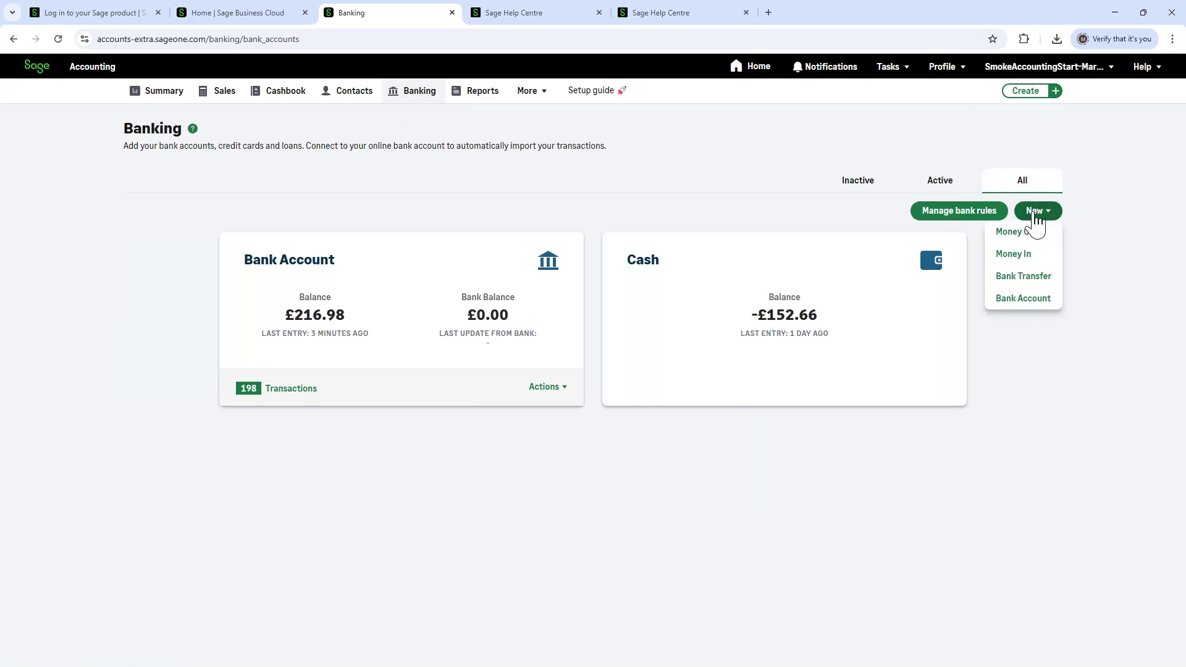
{"action": "left_click", "coordinate": [1023, 258]}
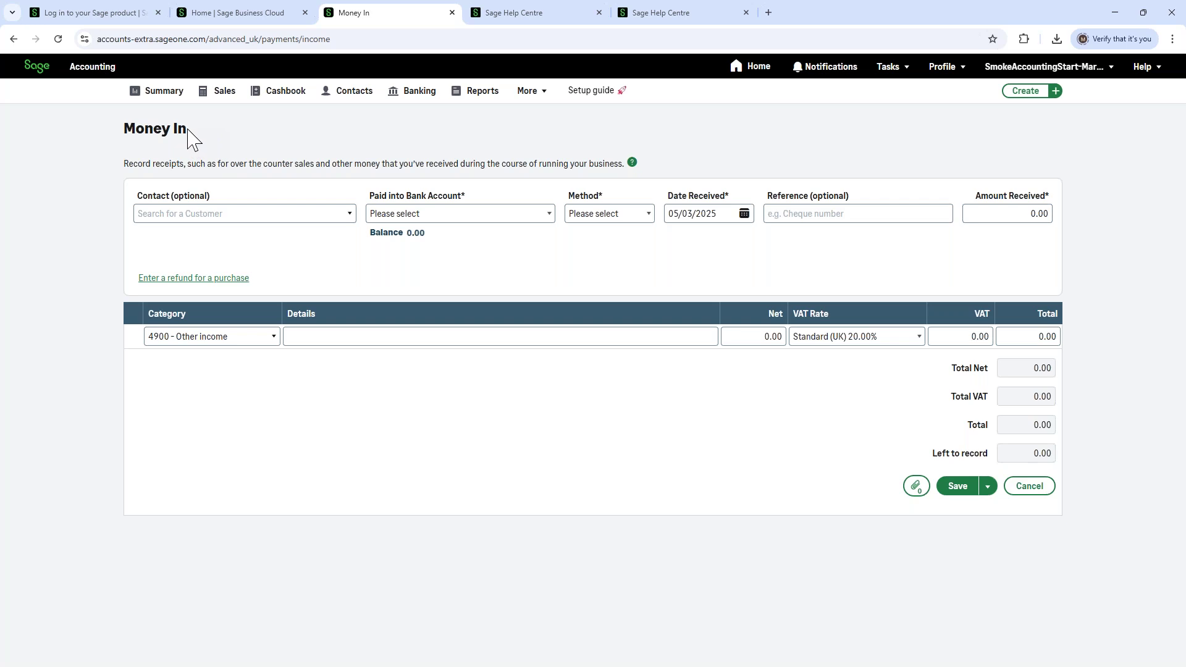
{"action": "left_click", "coordinate": [222, 210]}
{"action": "left_click", "coordinate": [349, 214]}
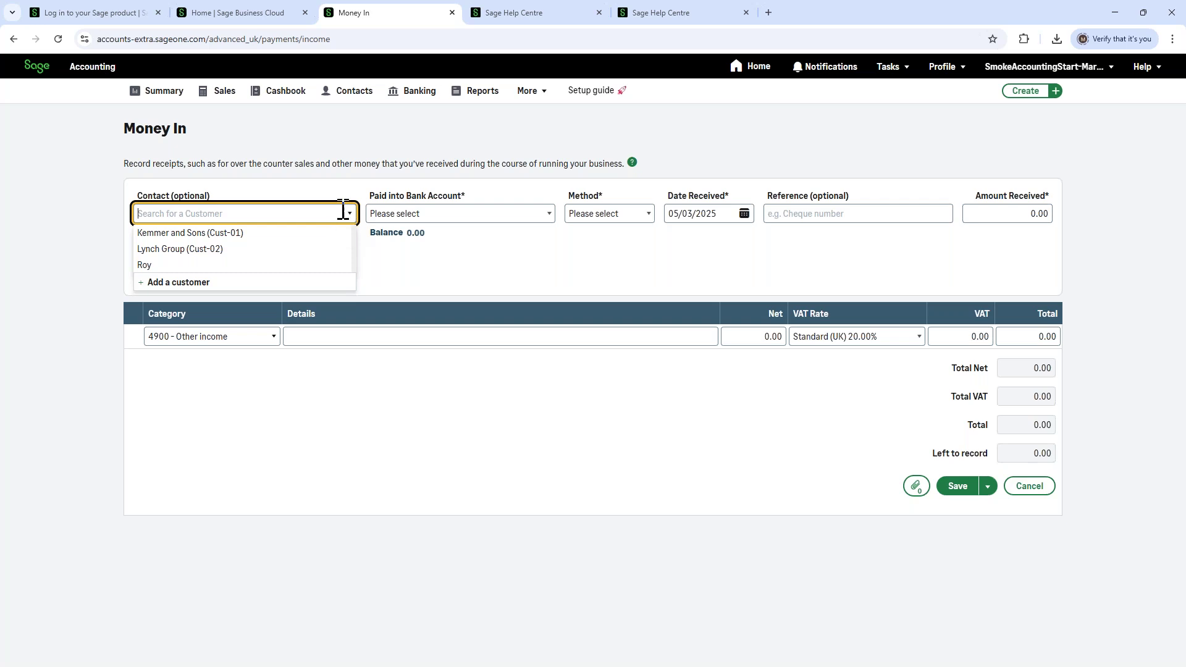
{"action": "left_click", "coordinate": [454, 213]}
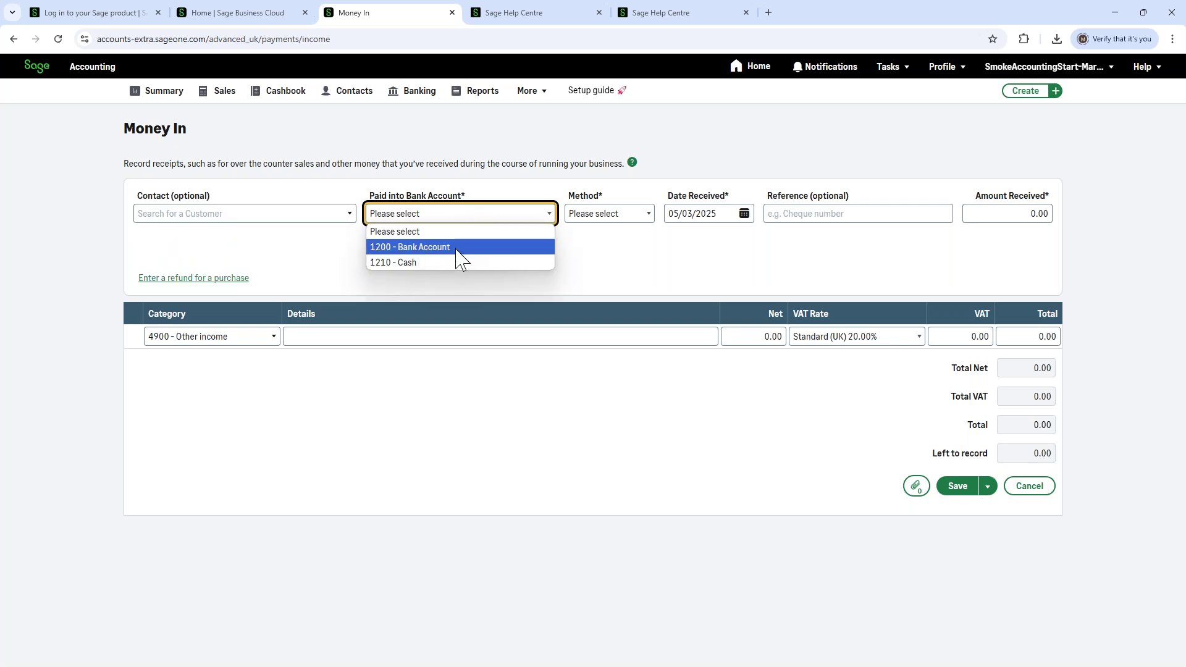
{"action": "left_click", "coordinate": [458, 247]}
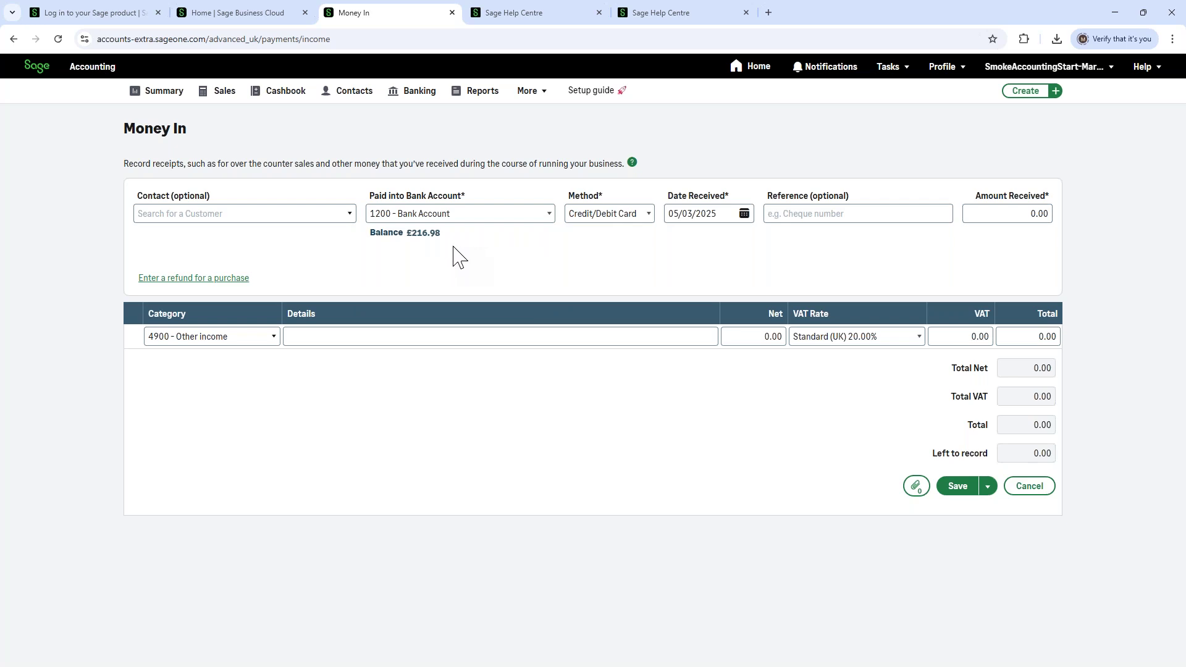
{"action": "left_click", "coordinate": [593, 218]}
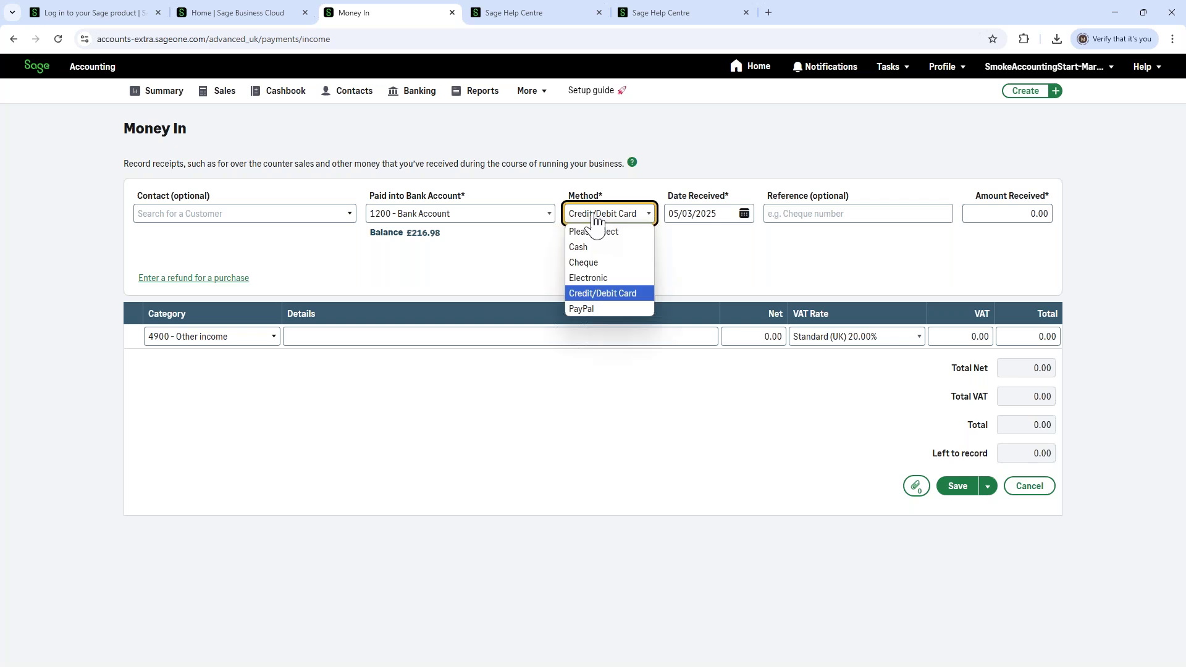
{"action": "left_click", "coordinate": [583, 250]}
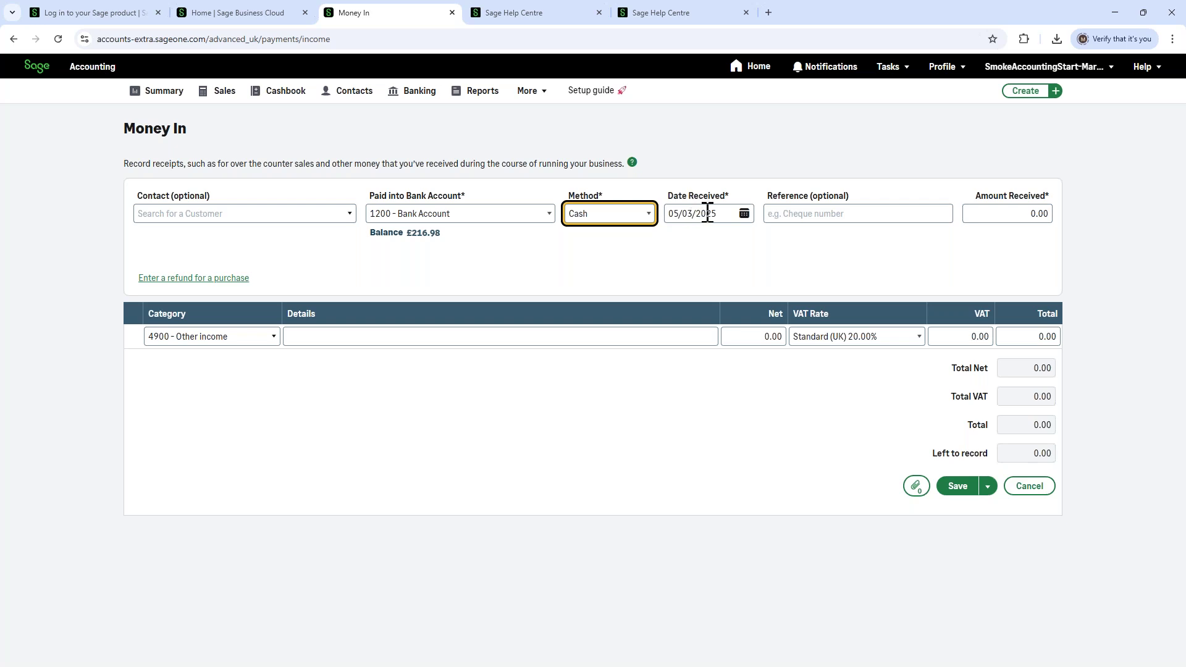
Enter "sales" as the receipt's reference and set the amount received to 250.
{"action": "left_click", "coordinate": [807, 215]}
{"action": "type", "text": "sales"}
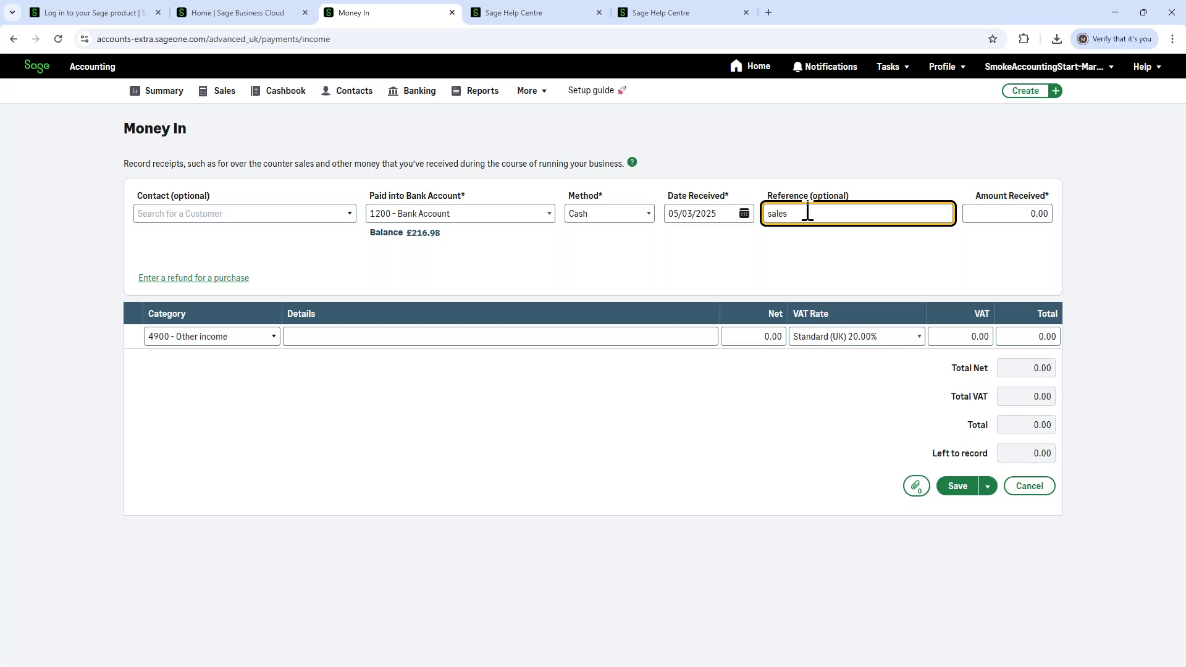
{"action": "left_click", "coordinate": [994, 219]}
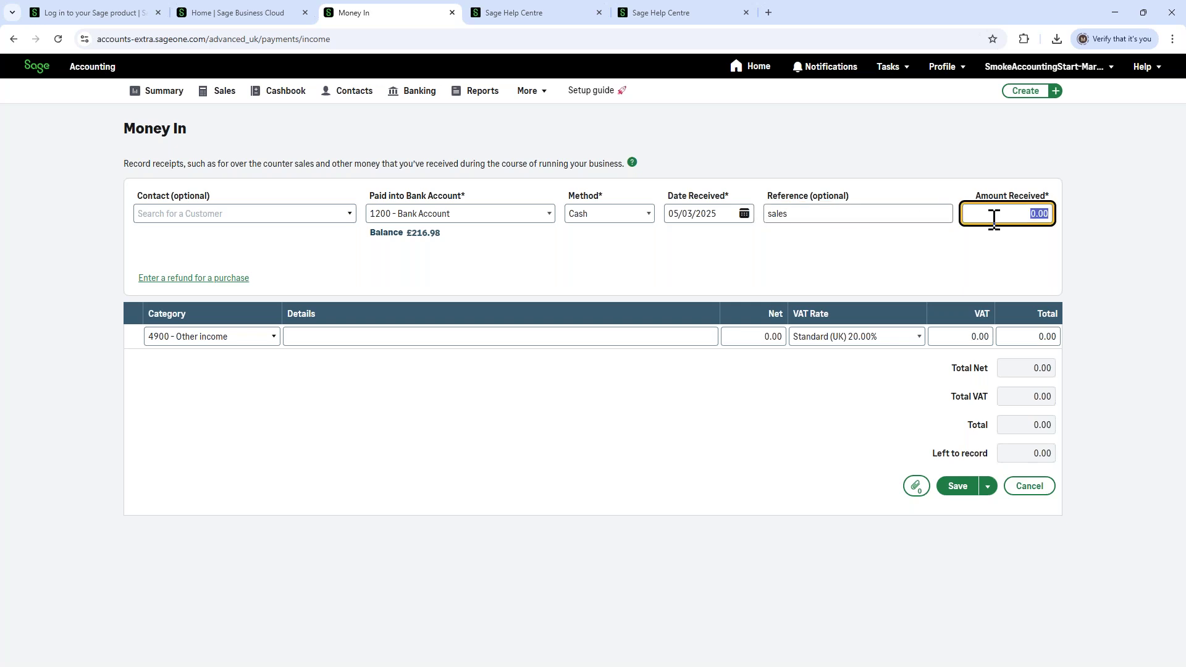
{"action": "type", "text": "250"}
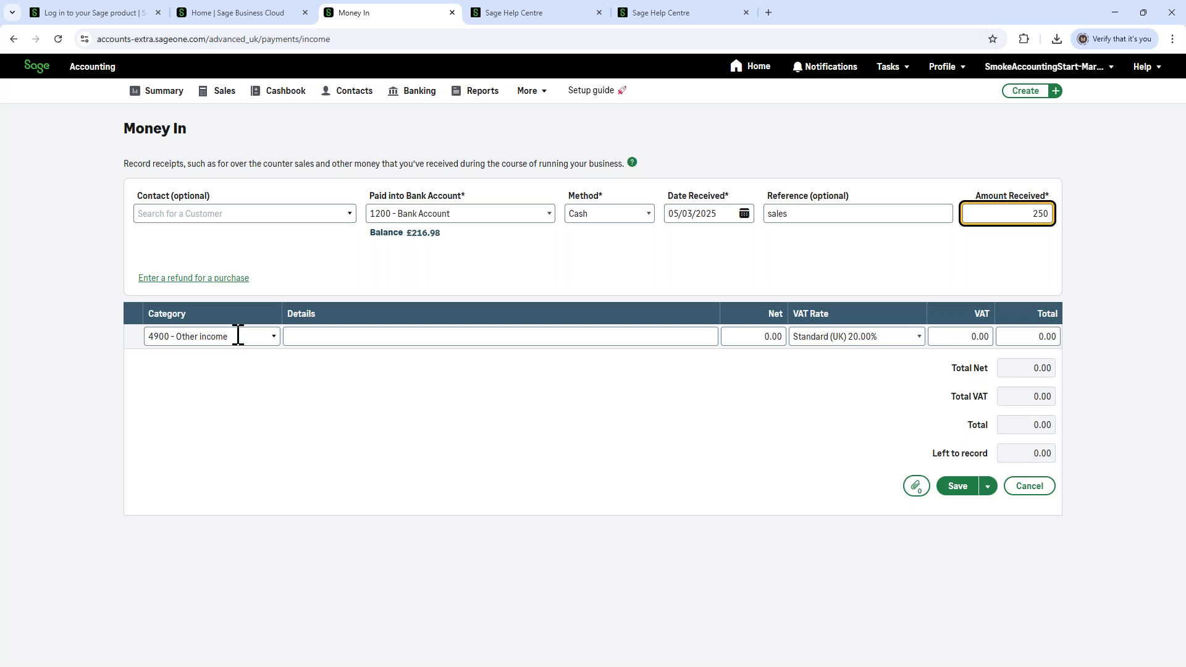
Assign the receipt line to category 4000 - Sales - Products with the details "daily takings".
{"action": "left_click", "coordinate": [266, 336]}
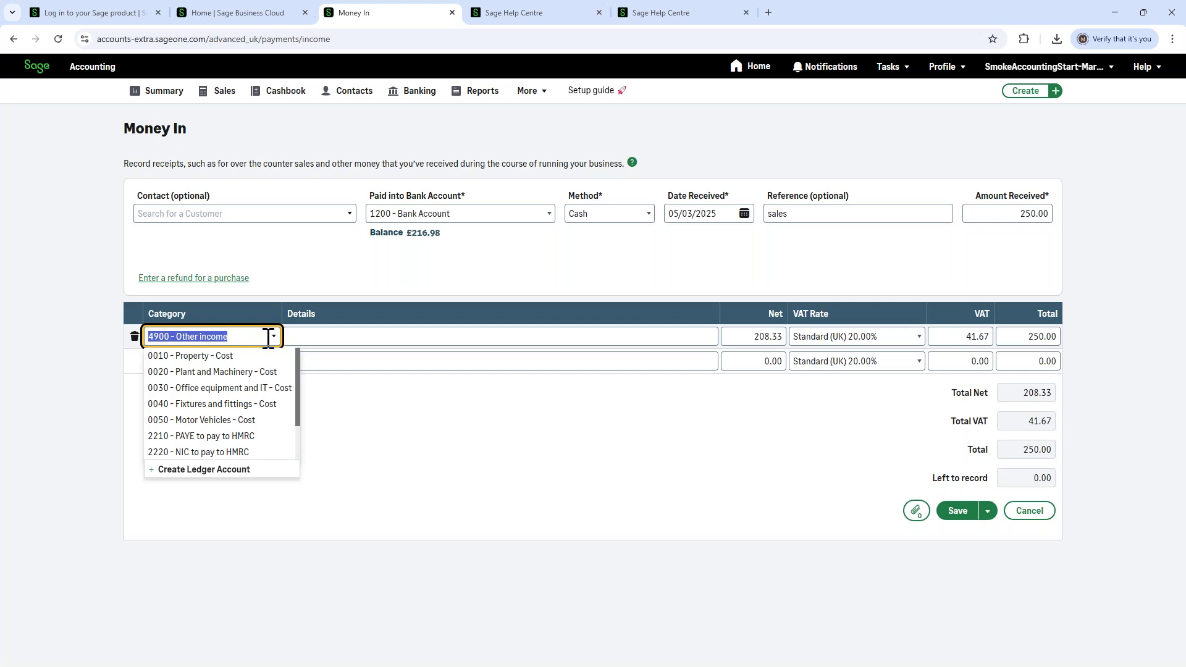
{"action": "type", "text": "4000"}
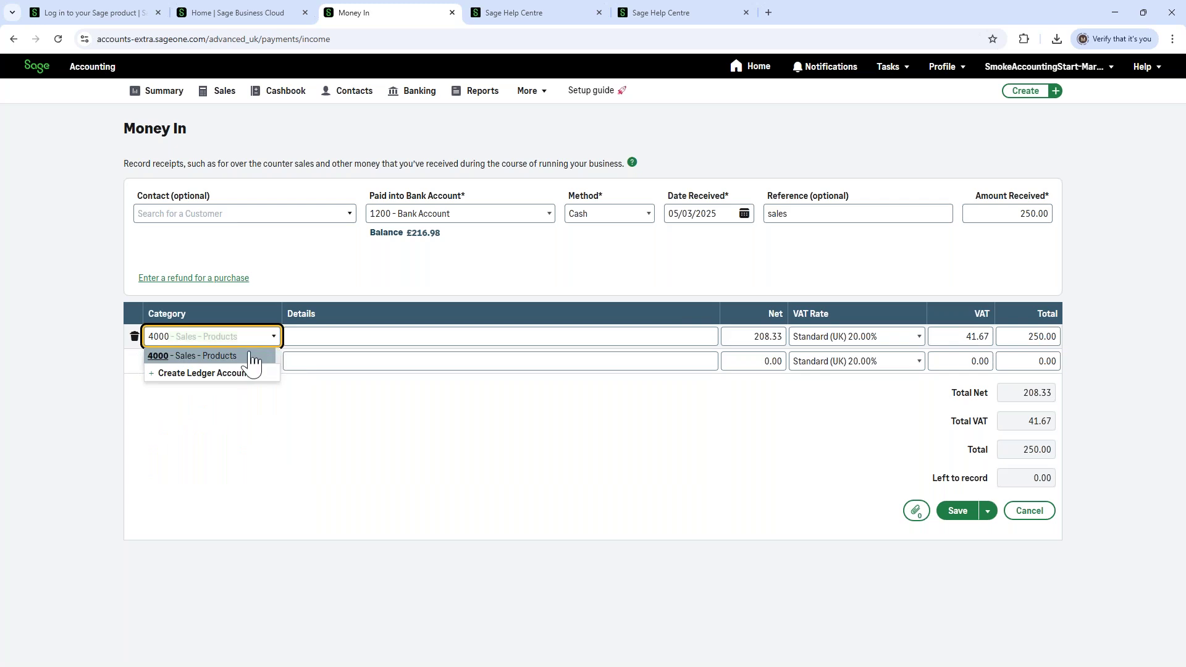
{"action": "left_click", "coordinate": [248, 355]}
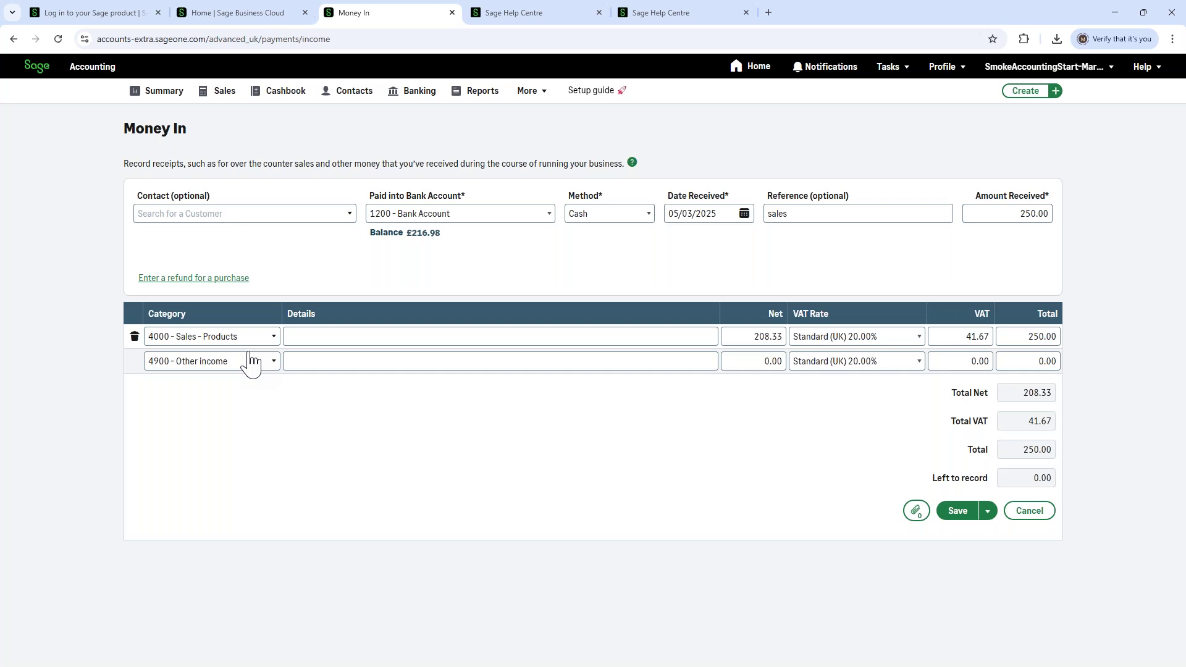
{"action": "left_click", "coordinate": [326, 336]}
{"action": "type", "text": "daily takings"}
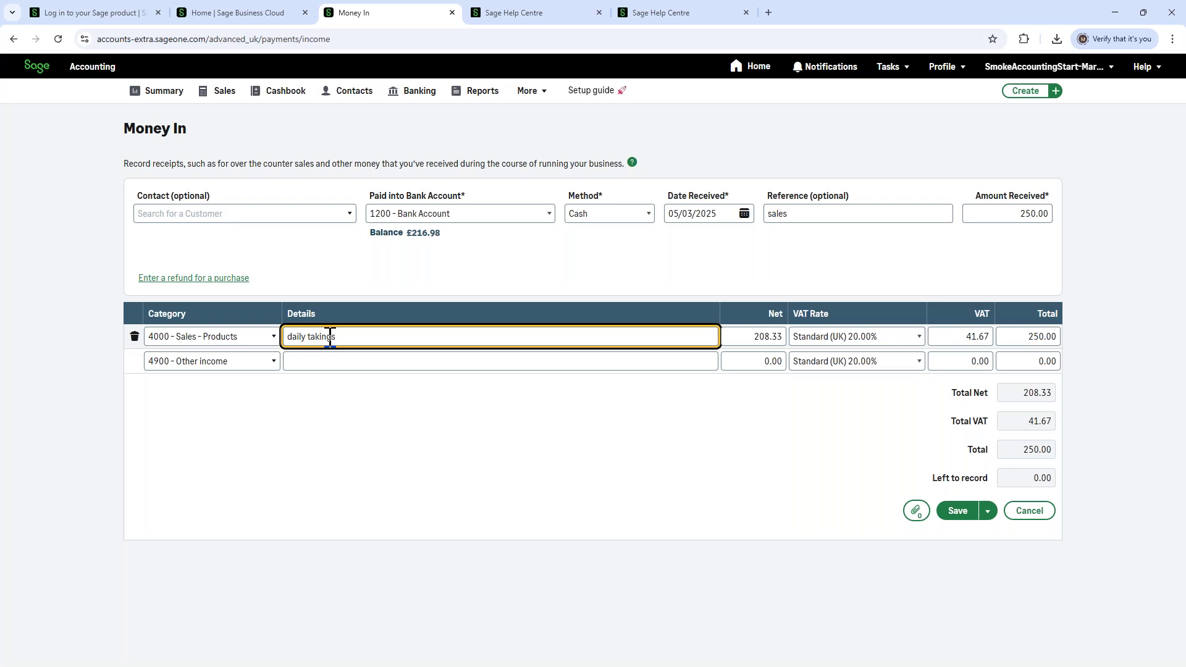
Check the receipt line's net amount, VAT rate choices and file upload option, keeping Standard (UK) 20.00%, and save the receipt.
{"action": "left_click", "coordinate": [748, 337]}
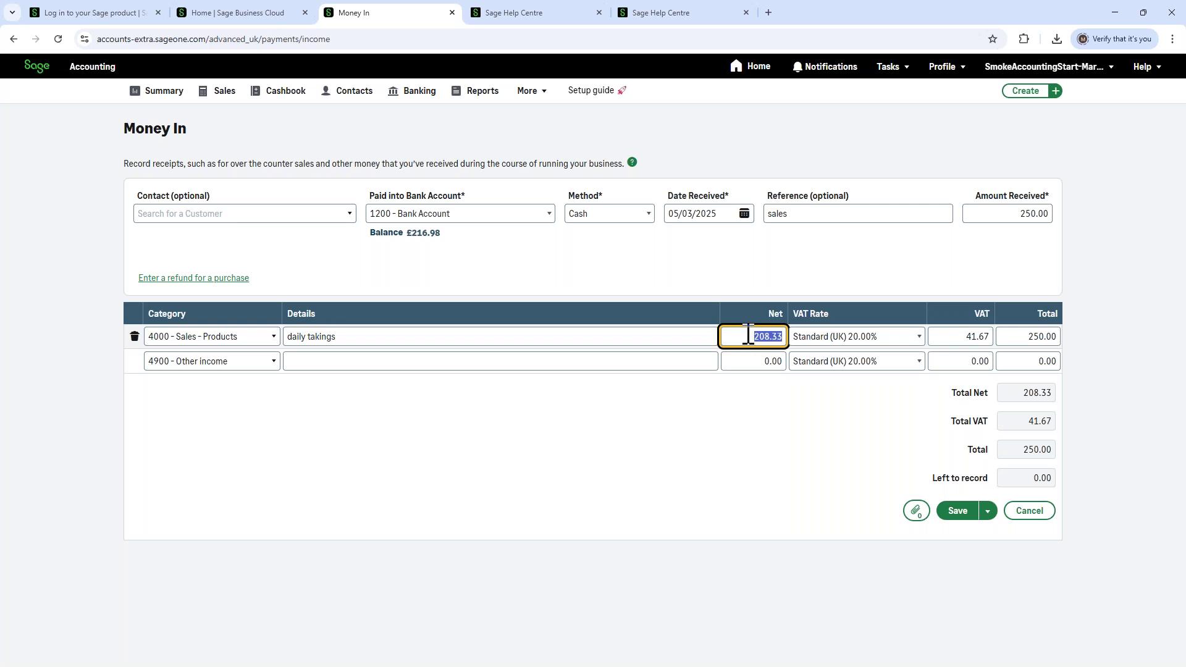
{"action": "left_click", "coordinate": [900, 346]}
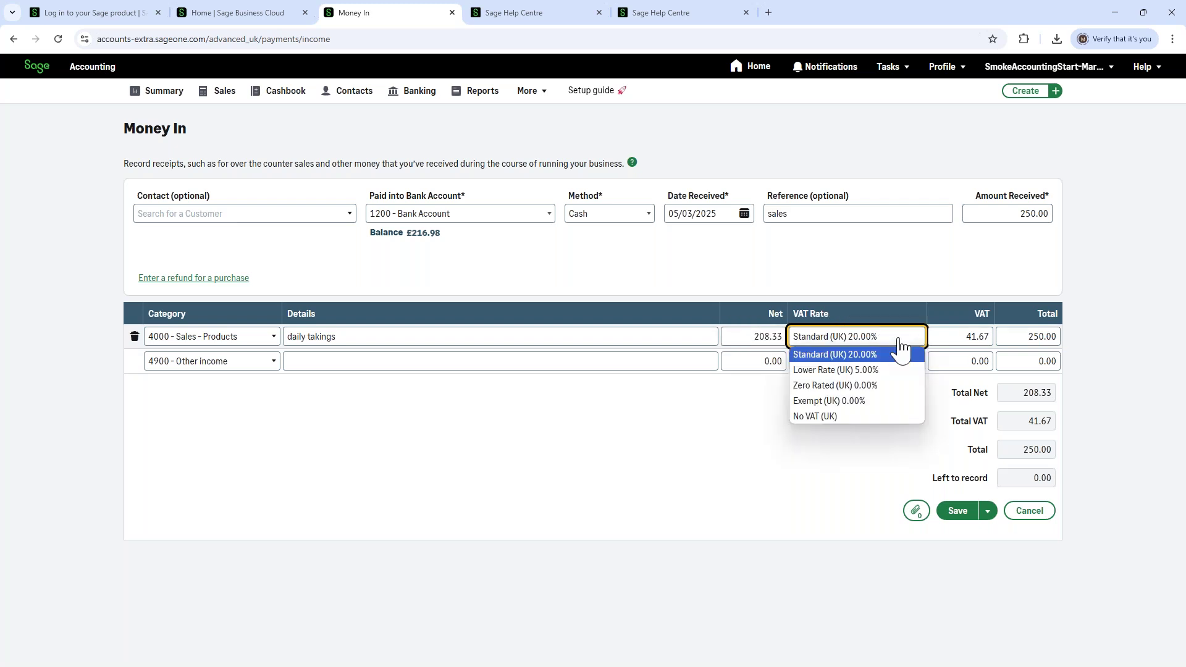
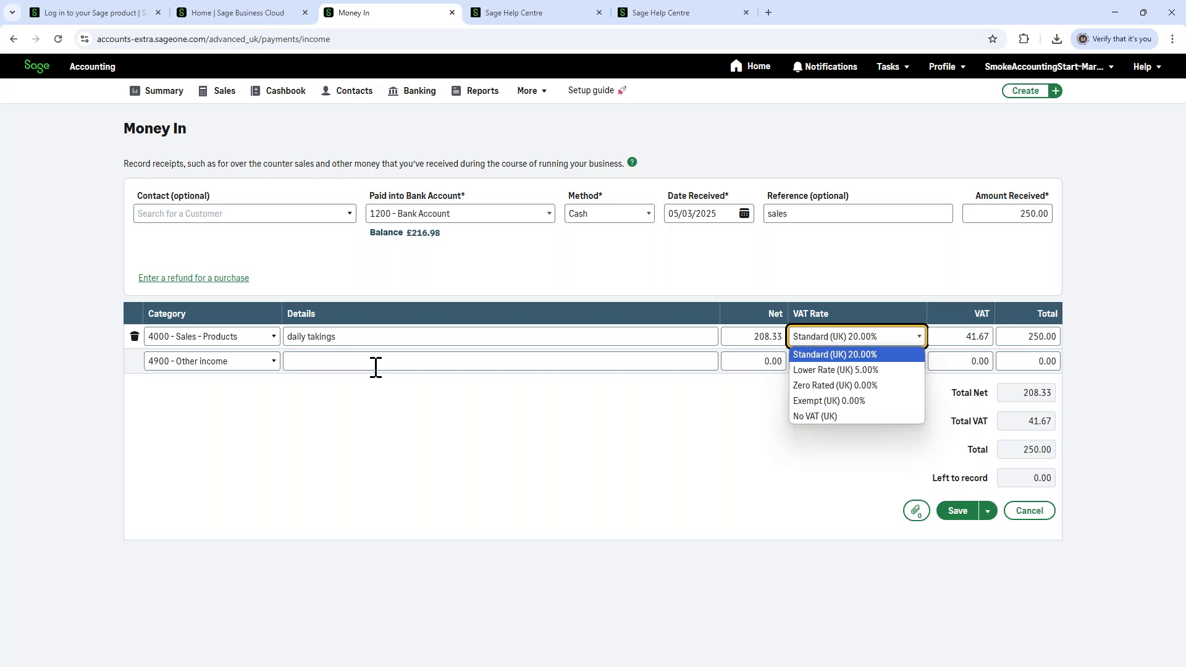
{"action": "key", "text": "Escape"}
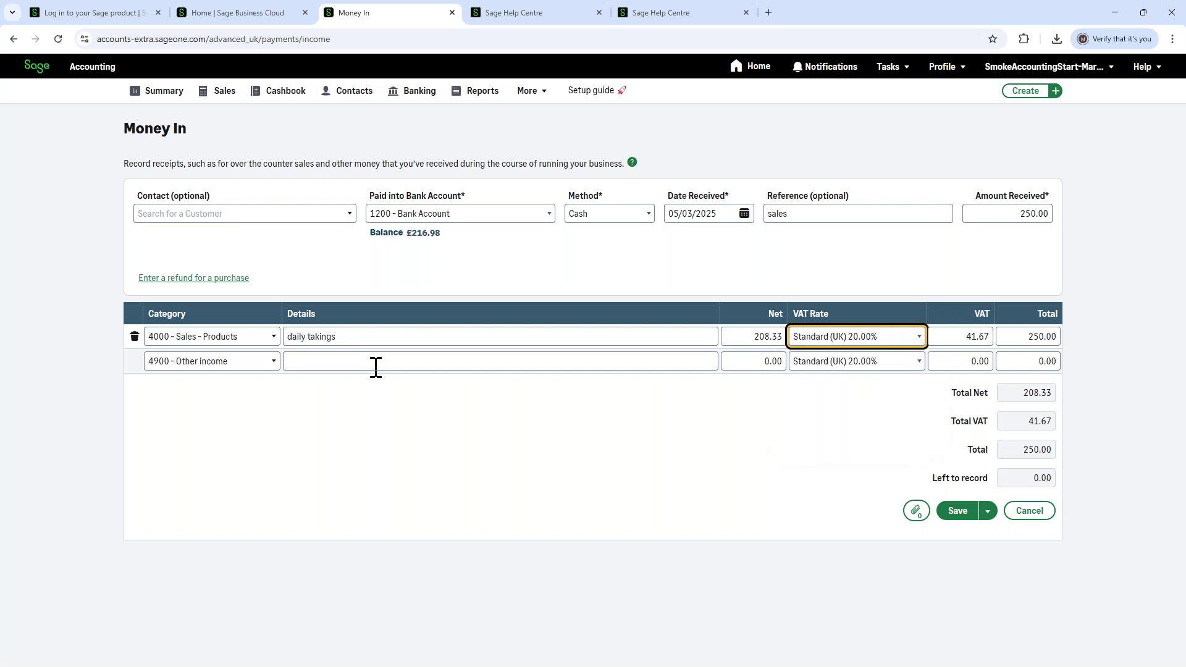
{"action": "left_click", "coordinate": [912, 519]}
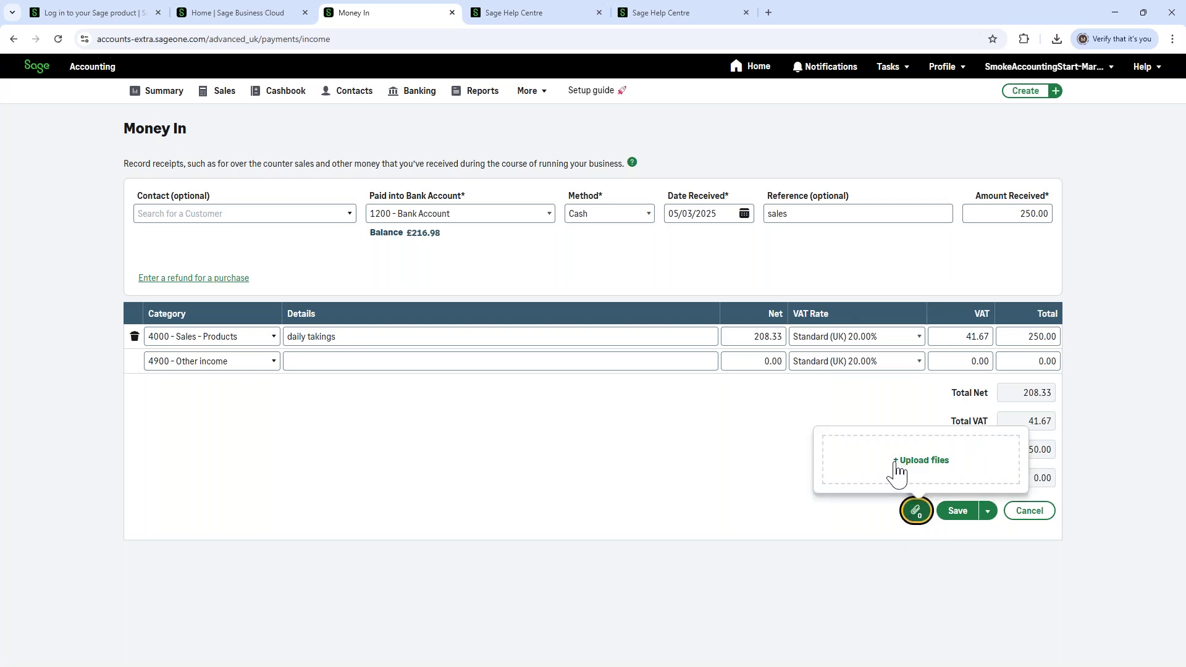
{"action": "left_click", "coordinate": [568, 470]}
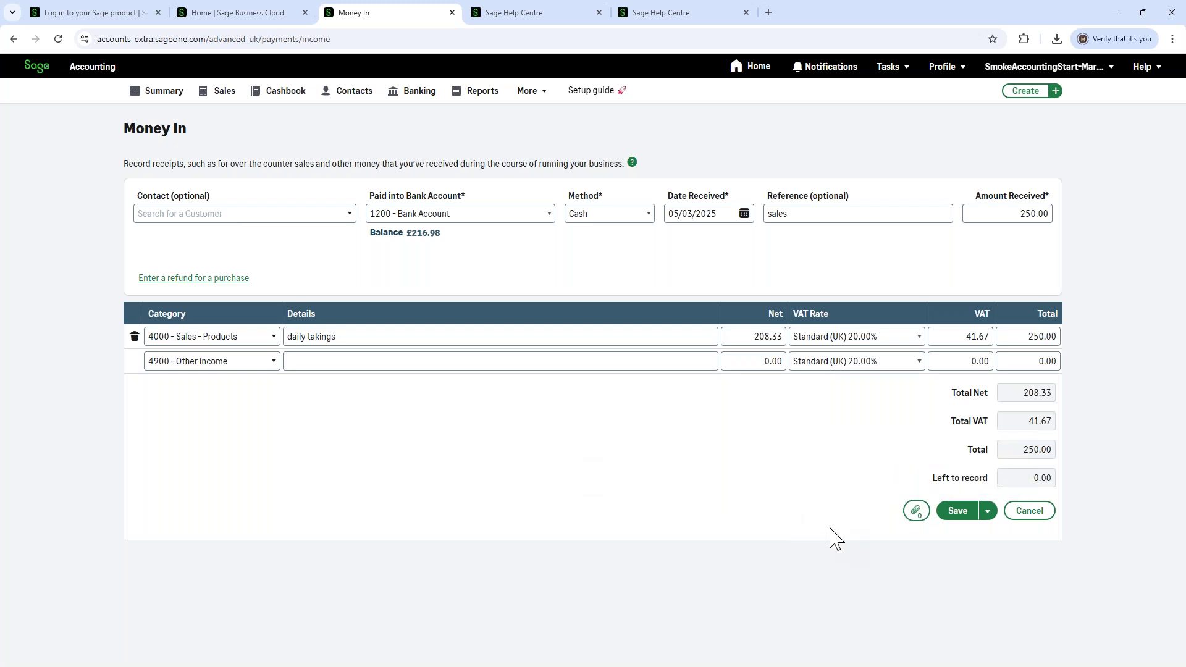
{"action": "left_click", "coordinate": [957, 511]}
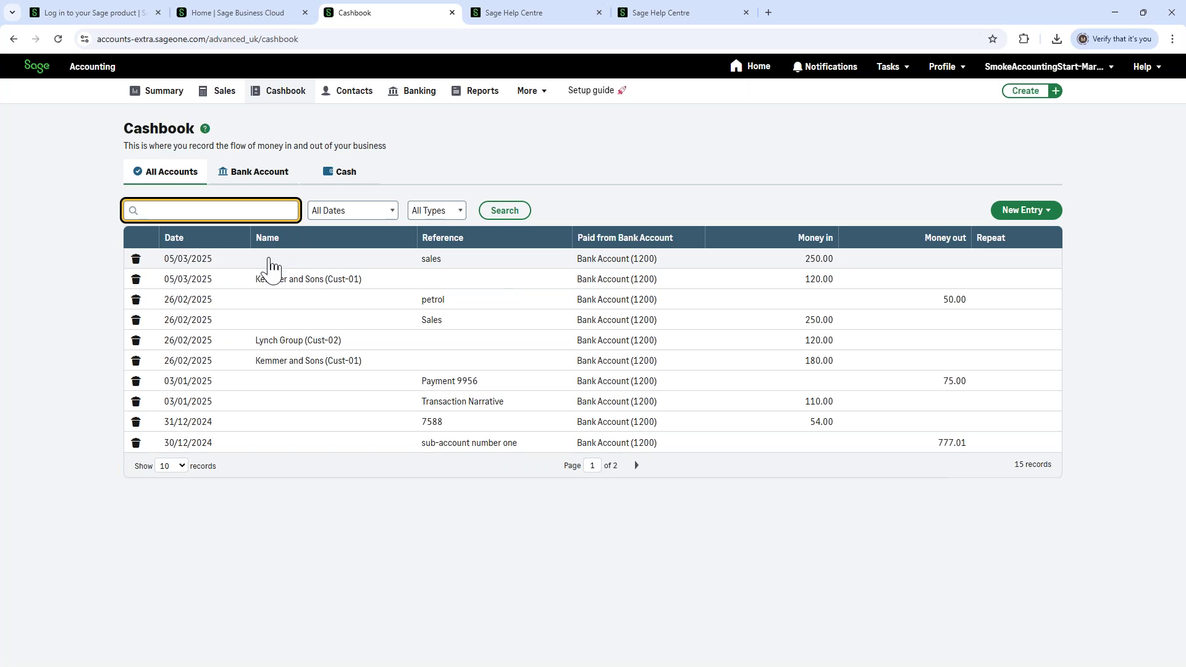
Open the "sales" receipt dated 05/03/2025 from the Cashbook to review it, and return to Banking through the Cashbook.
{"action": "left_click", "coordinate": [271, 267]}
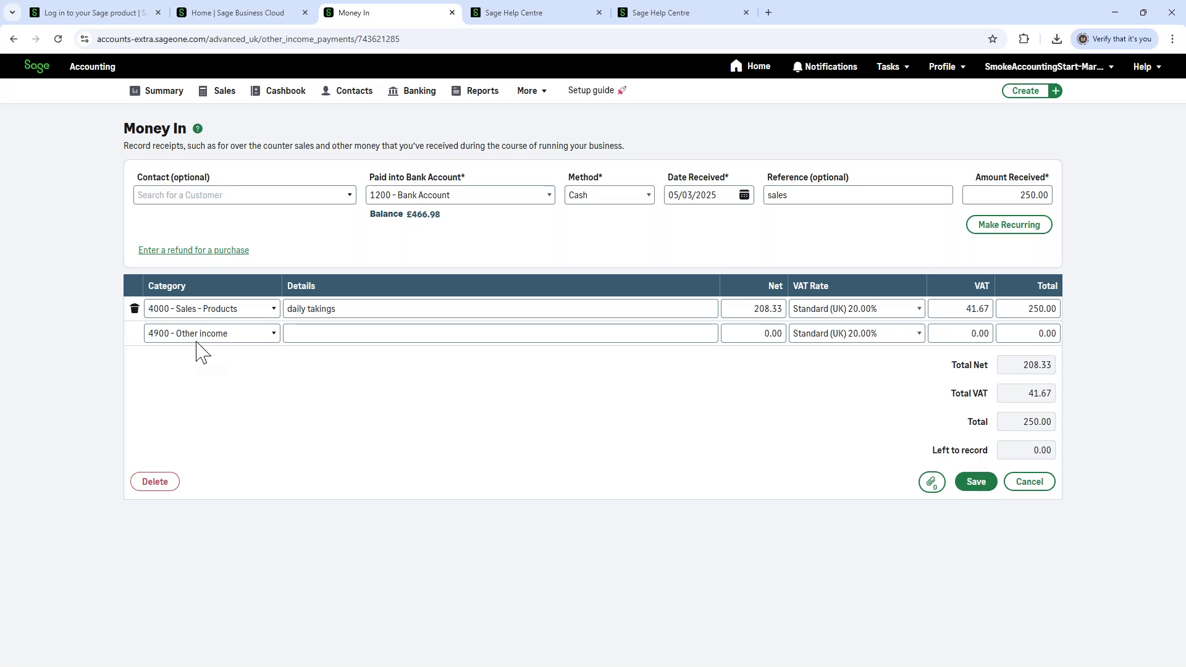
{"action": "left_click", "coordinate": [275, 96]}
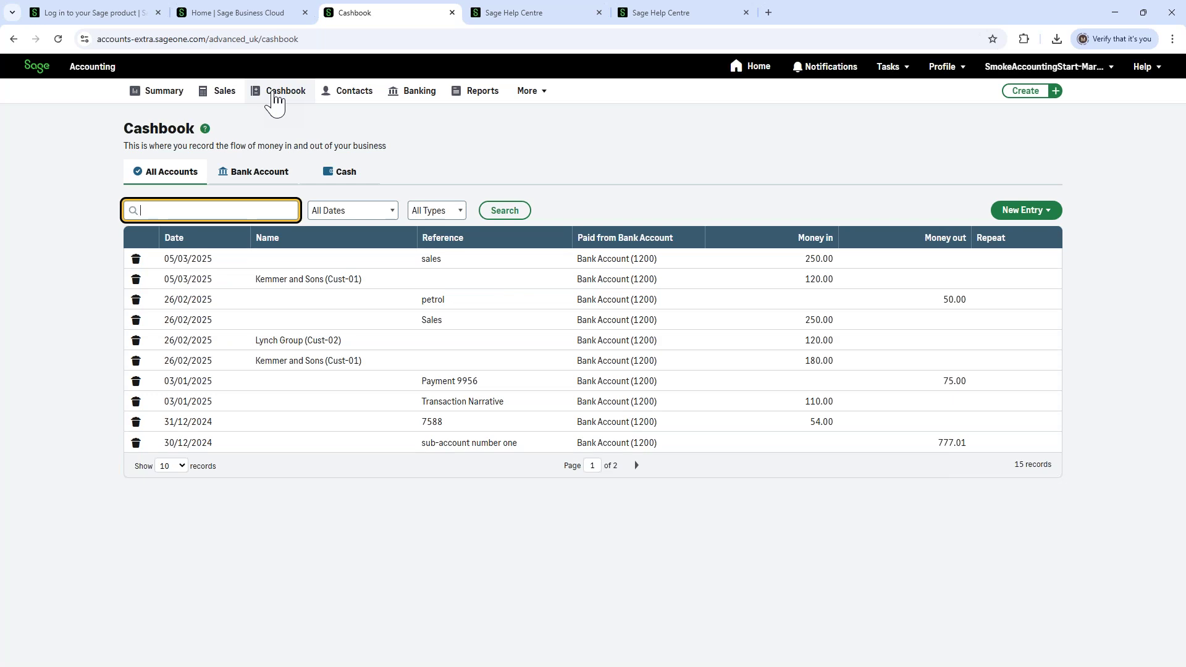
{"action": "left_click", "coordinate": [409, 102]}
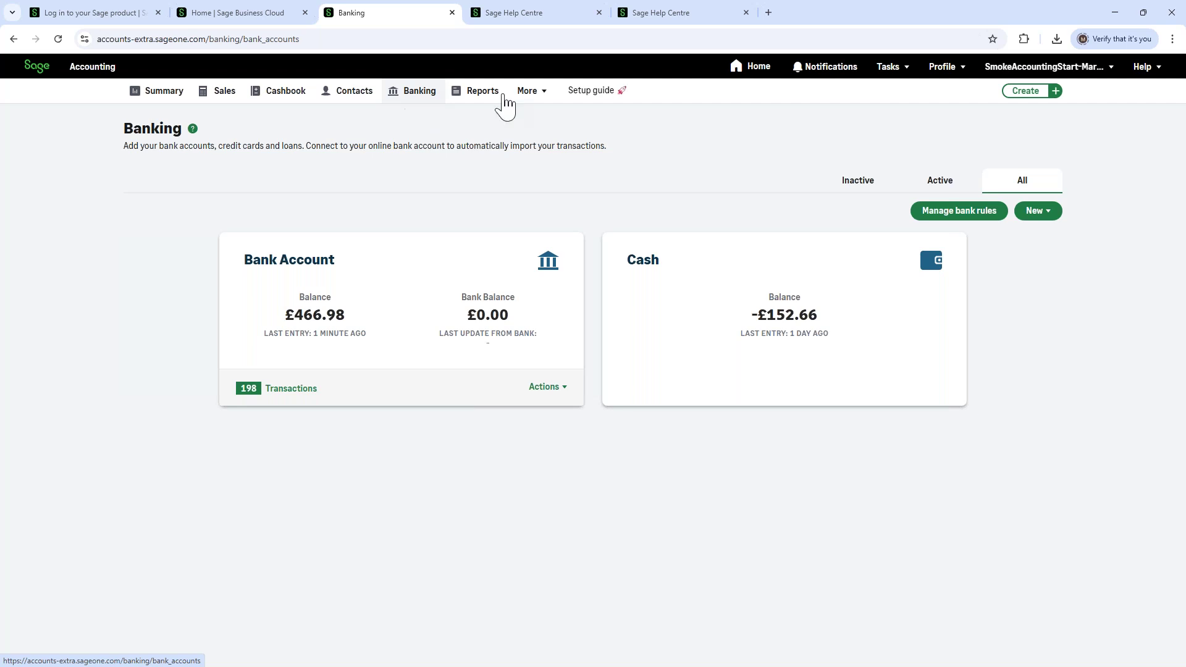
Start a new Money Out payment from 1200 - Bank Account, leaving the supplier blank.
{"action": "left_click", "coordinate": [1040, 215]}
{"action": "left_click", "coordinate": [1026, 238]}
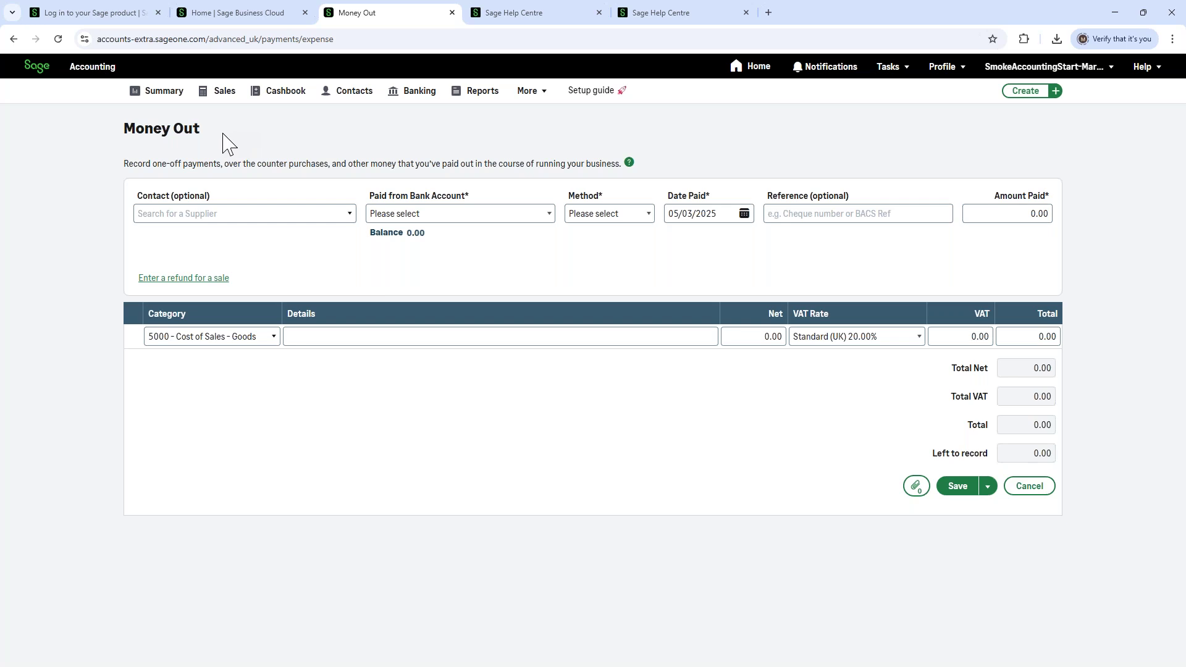
{"action": "left_click", "coordinate": [221, 213]}
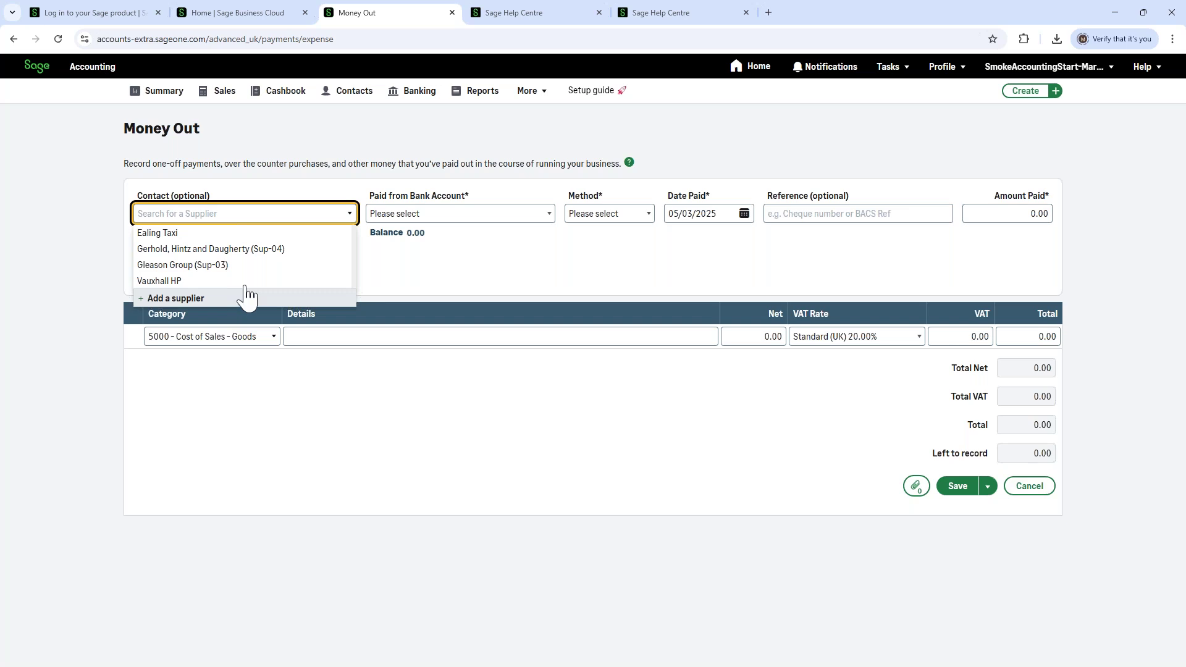
{"action": "left_click", "coordinate": [448, 216]}
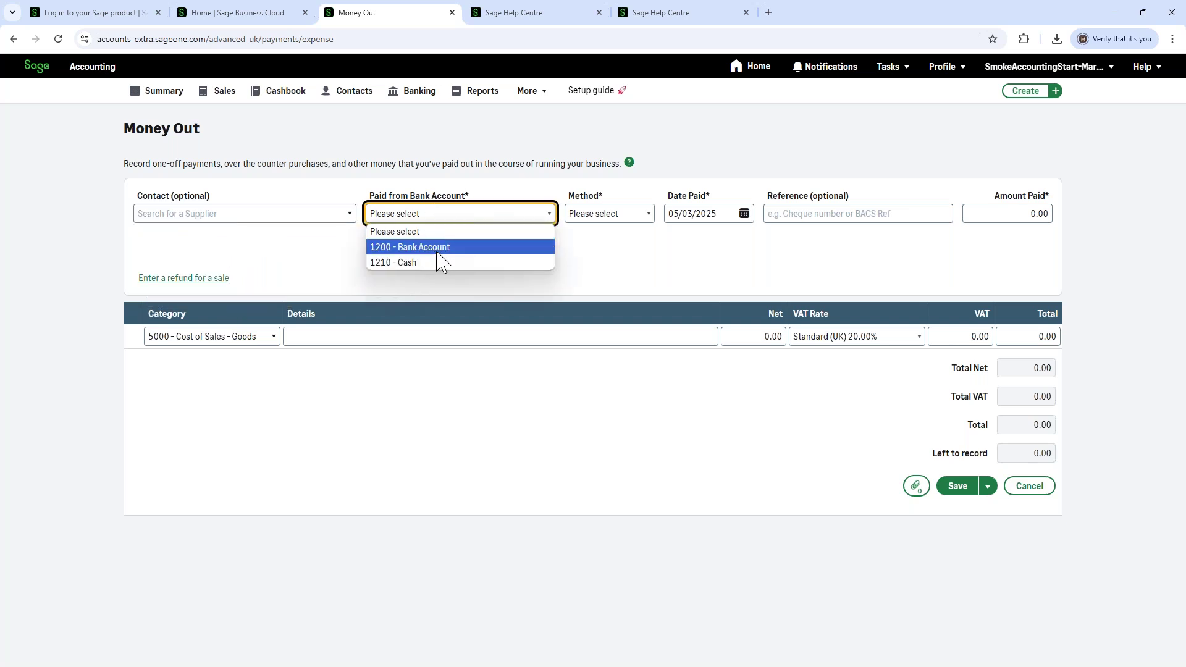
{"action": "left_click", "coordinate": [436, 248]}
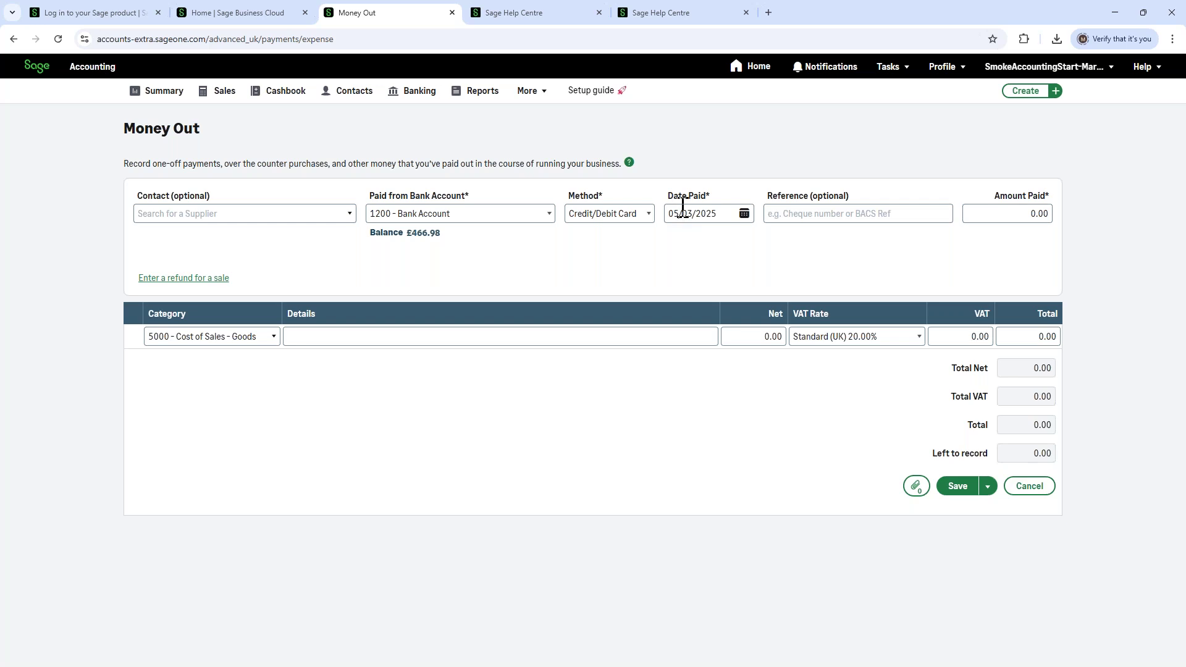
Enter "petrol" as the payment's reference and set the amount paid to 50.
{"action": "left_click", "coordinate": [809, 209]}
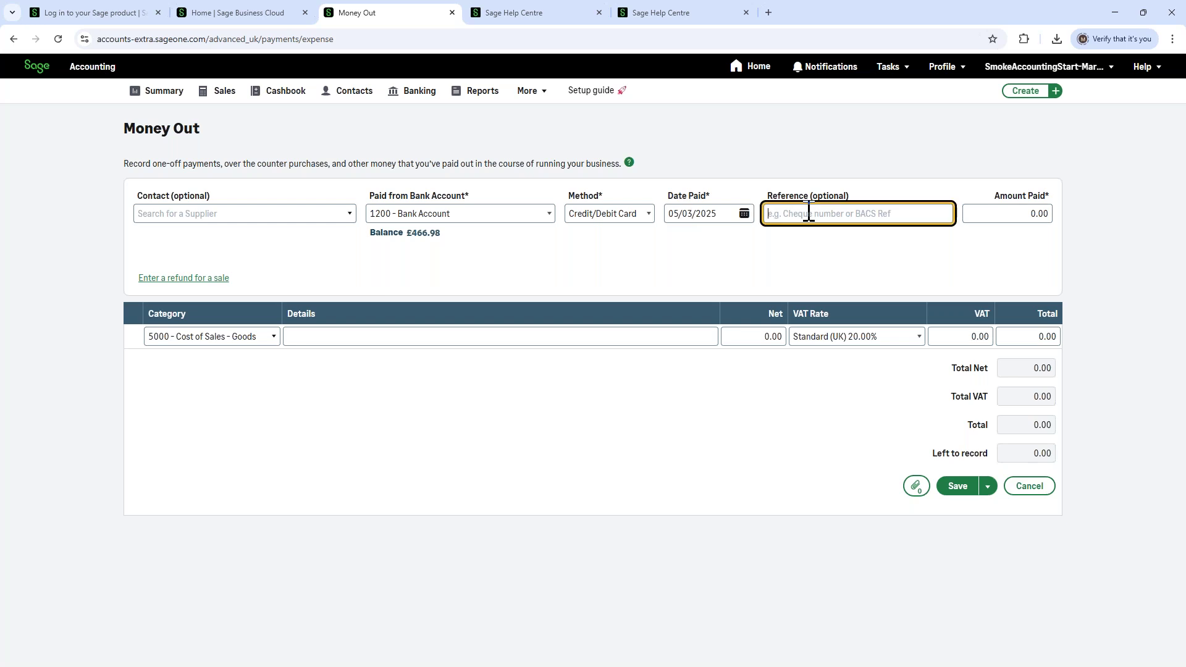
{"action": "type", "text": "petrol"}
{"action": "left_click", "coordinate": [1023, 213]}
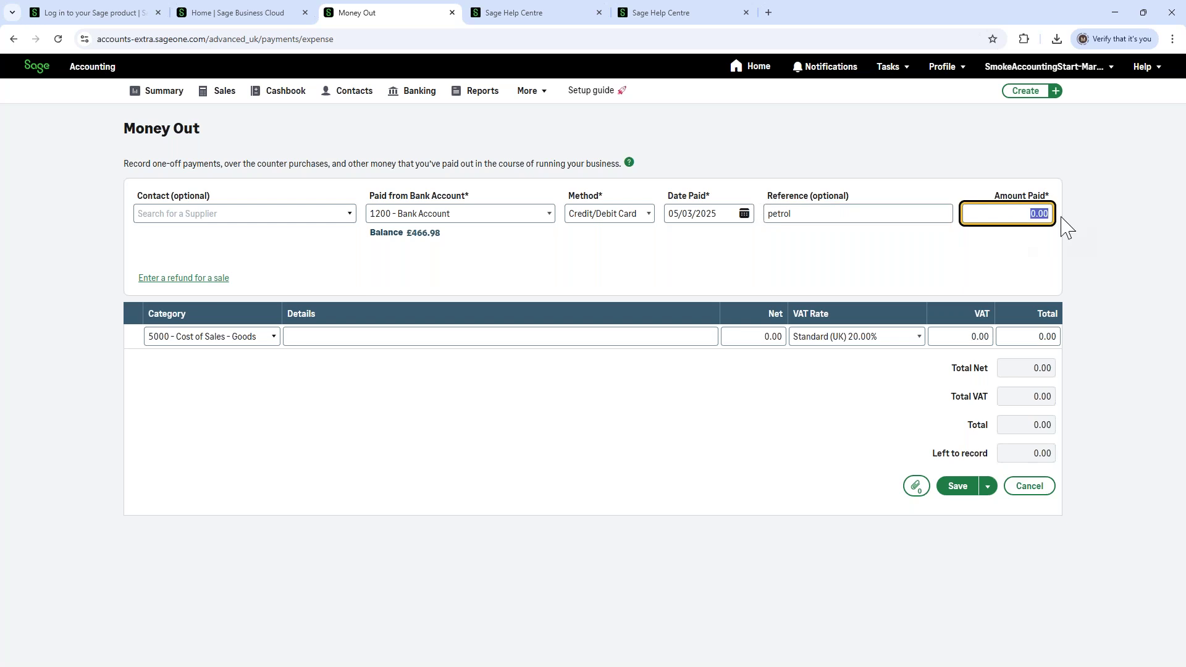
{"action": "key", "text": "BackSpace"}
{"action": "type", "text": "50"}
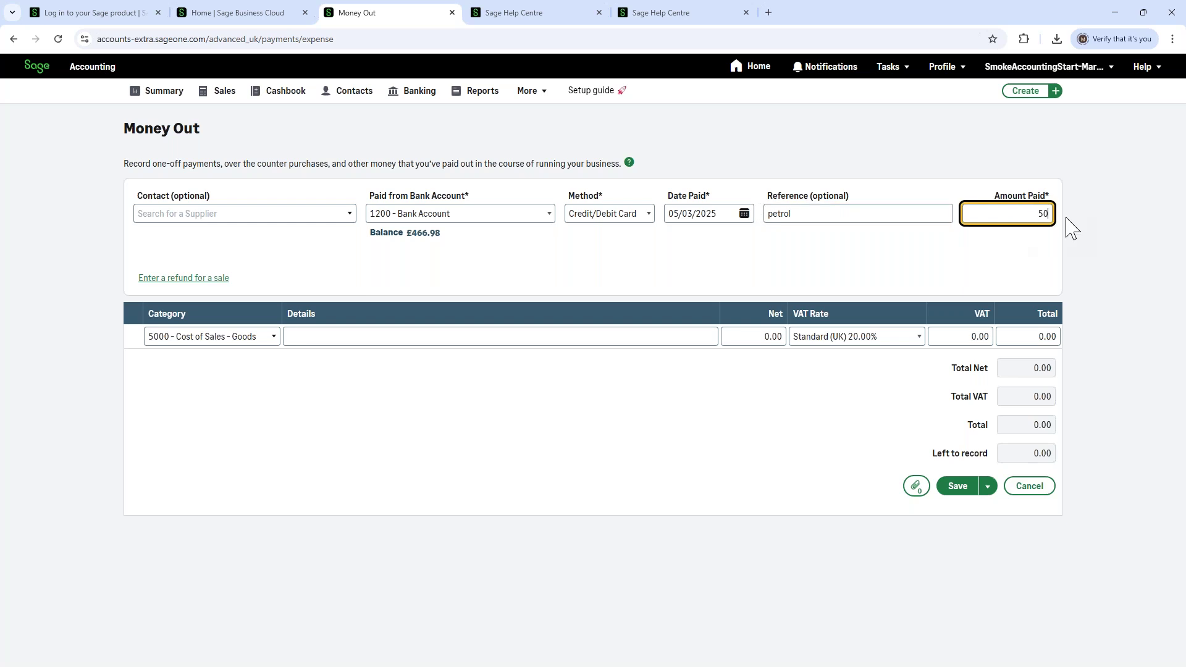
Categorise the payment line as 7300 - Vehicle Fuel with the details "petrol" and save the payment.
{"action": "left_click", "coordinate": [260, 343]}
{"action": "type", "text": "7"}
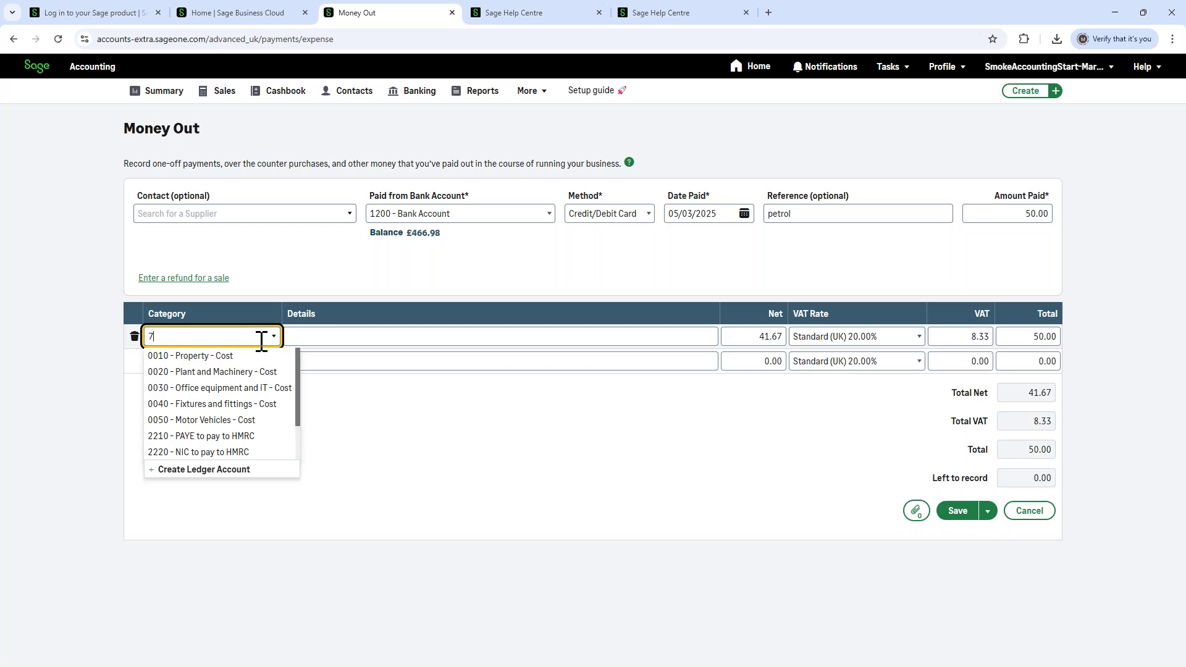
{"action": "type", "text": "300"}
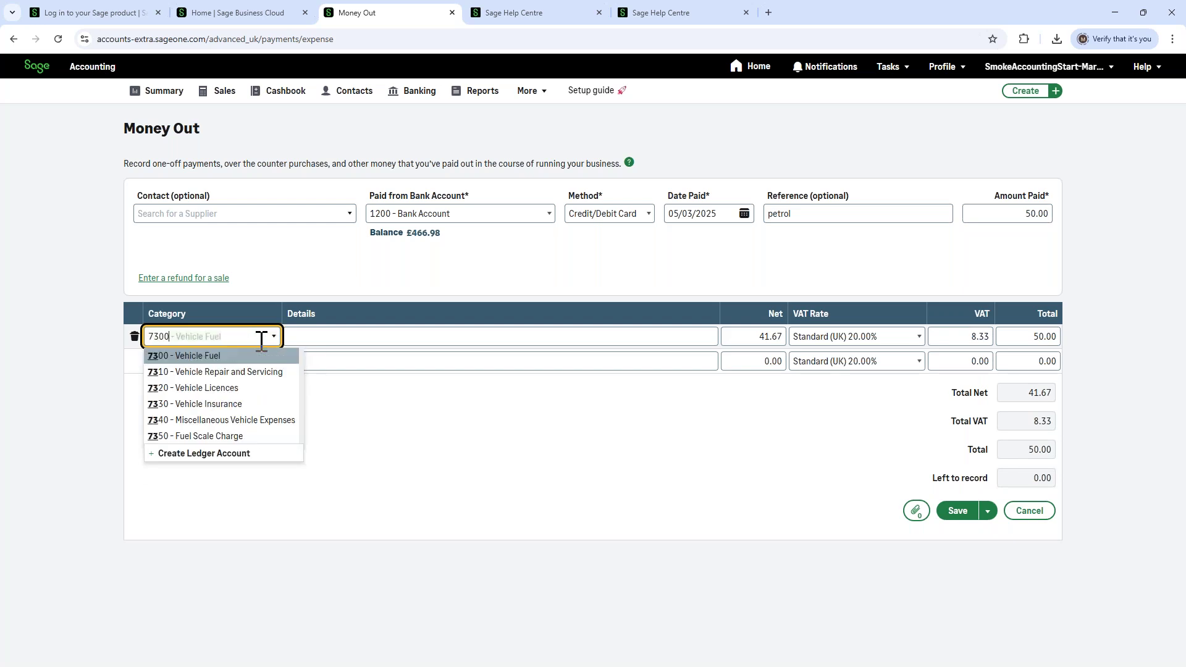
{"action": "left_click", "coordinate": [241, 355]}
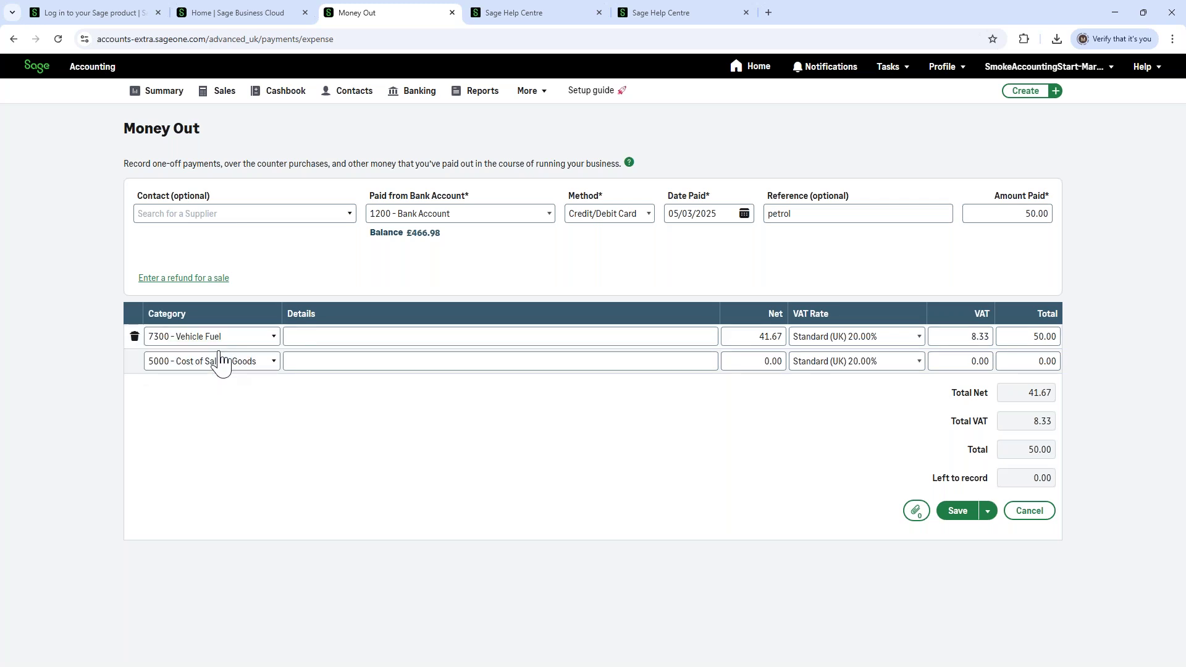
{"action": "left_click", "coordinate": [337, 341]}
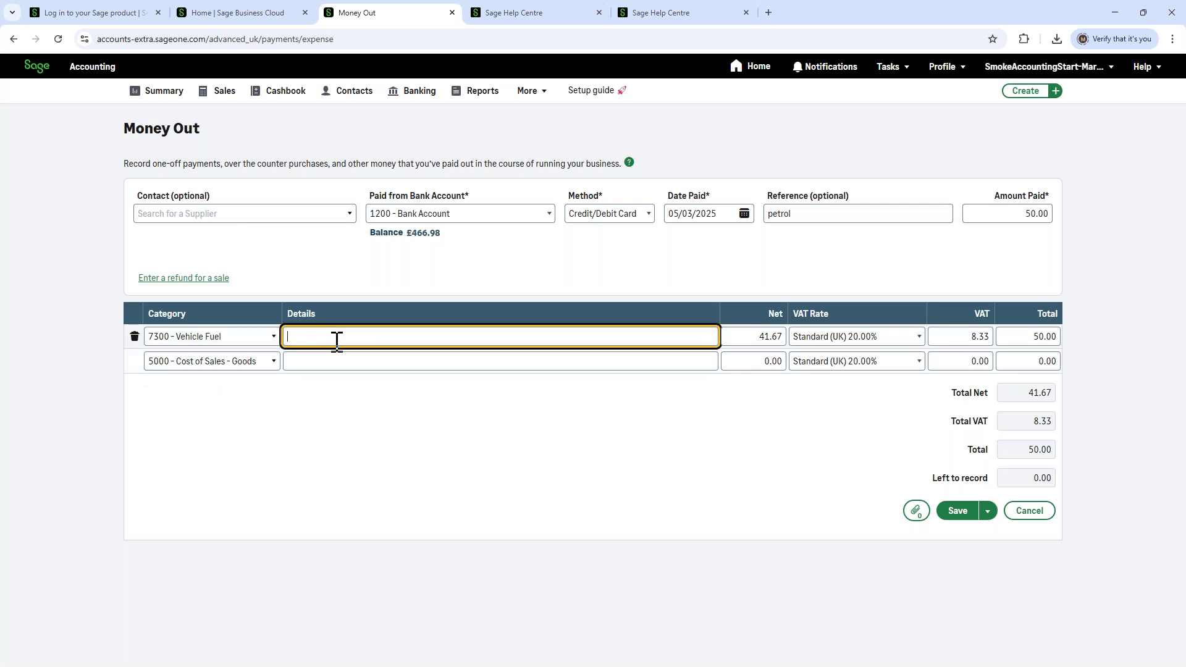
{"action": "type", "text": "petrol"}
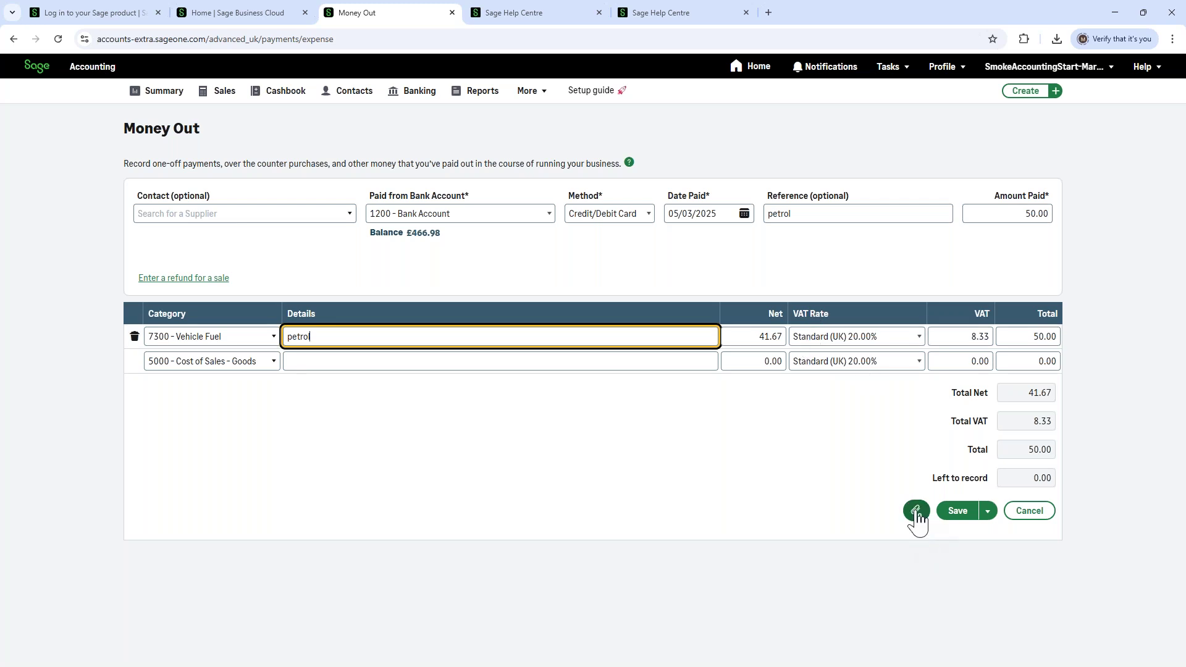
{"action": "left_click", "coordinate": [956, 513]}
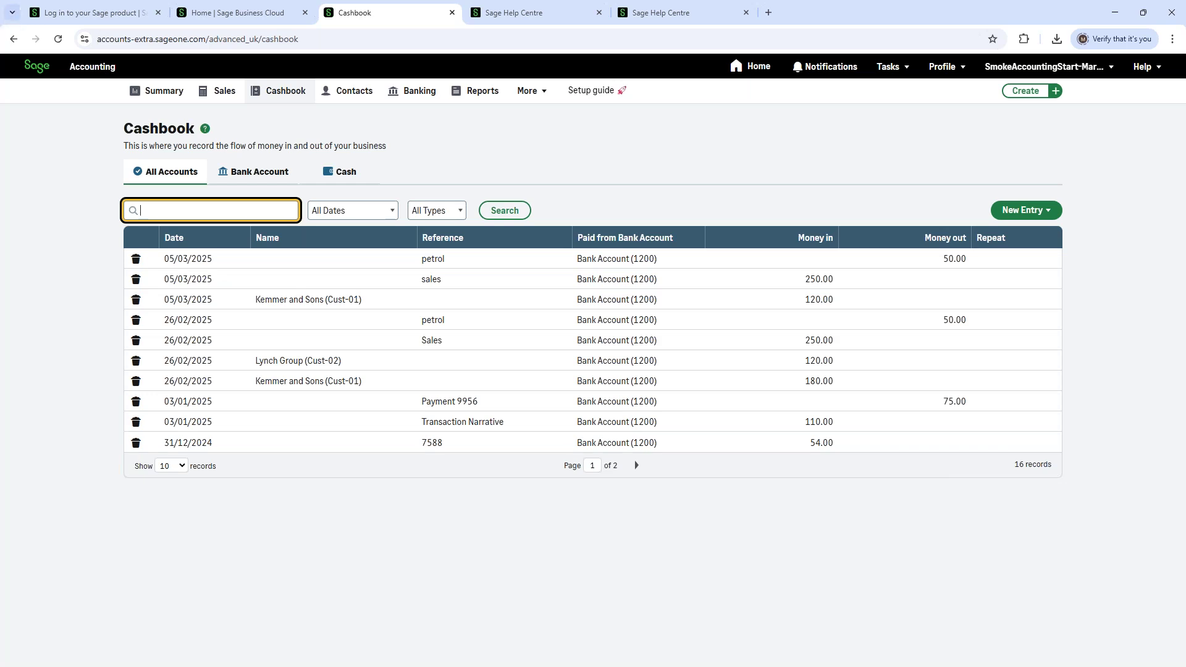
Go to Banking, check the actions available for Bank Account, and open its imported transactions.
{"action": "left_click", "coordinate": [417, 98]}
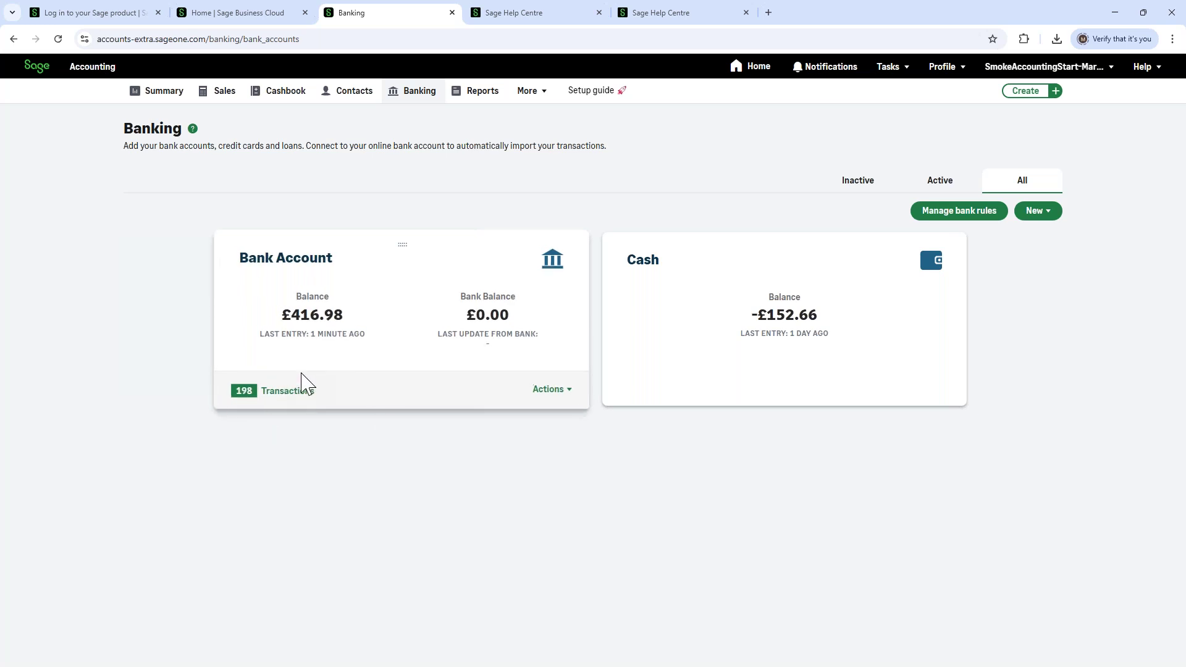
{"action": "mouse_move", "coordinate": [556, 390]}
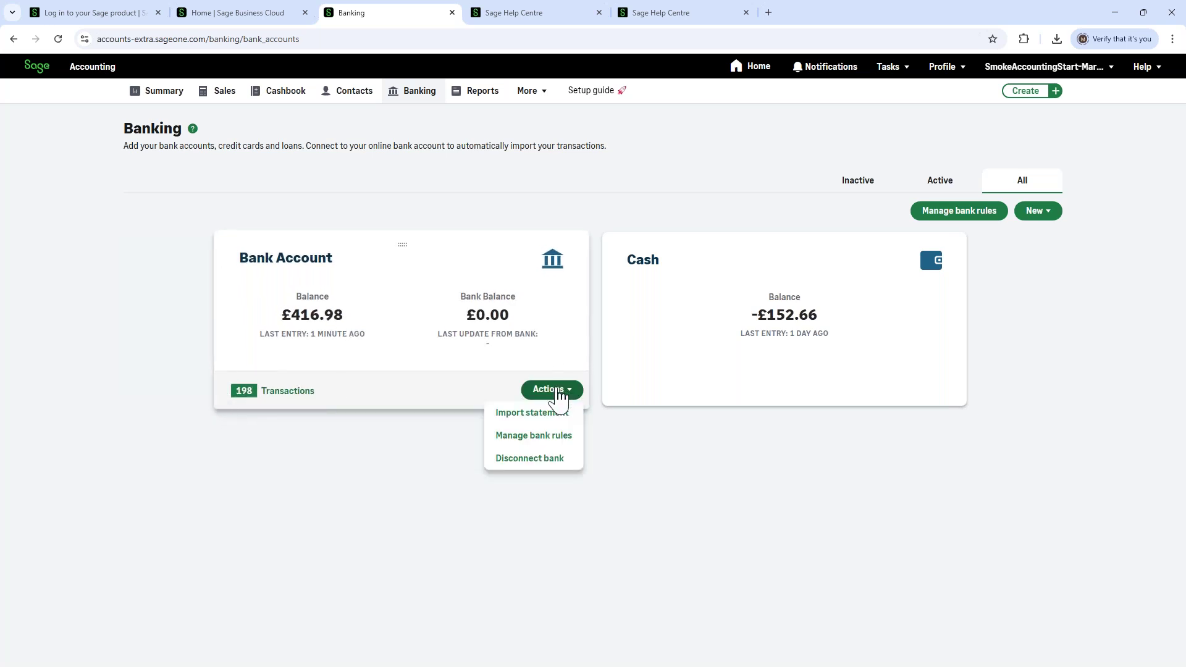
{"action": "left_click", "coordinate": [537, 434]}
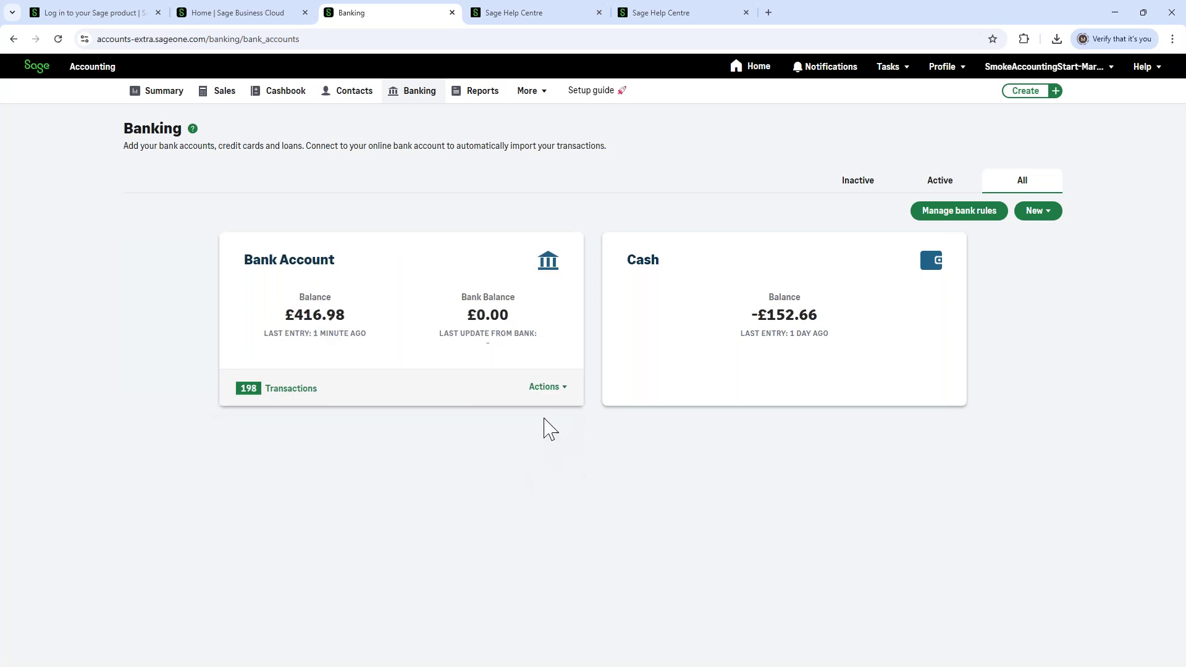
{"action": "left_click", "coordinate": [552, 389]}
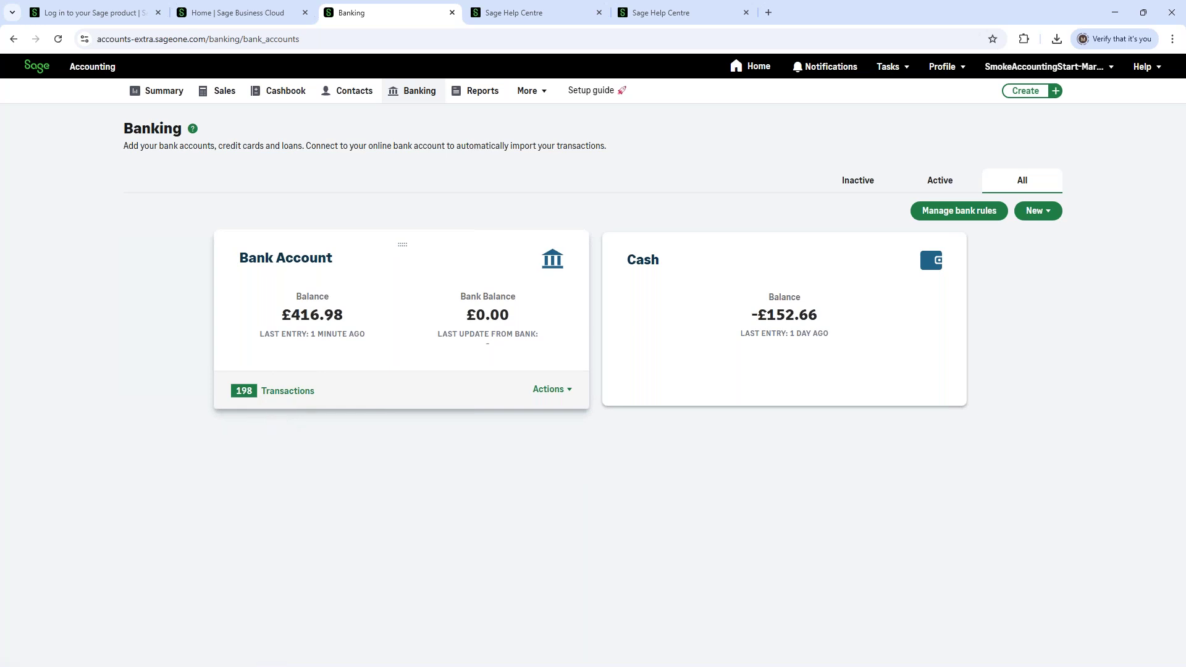
{"action": "left_click", "coordinate": [277, 396]}
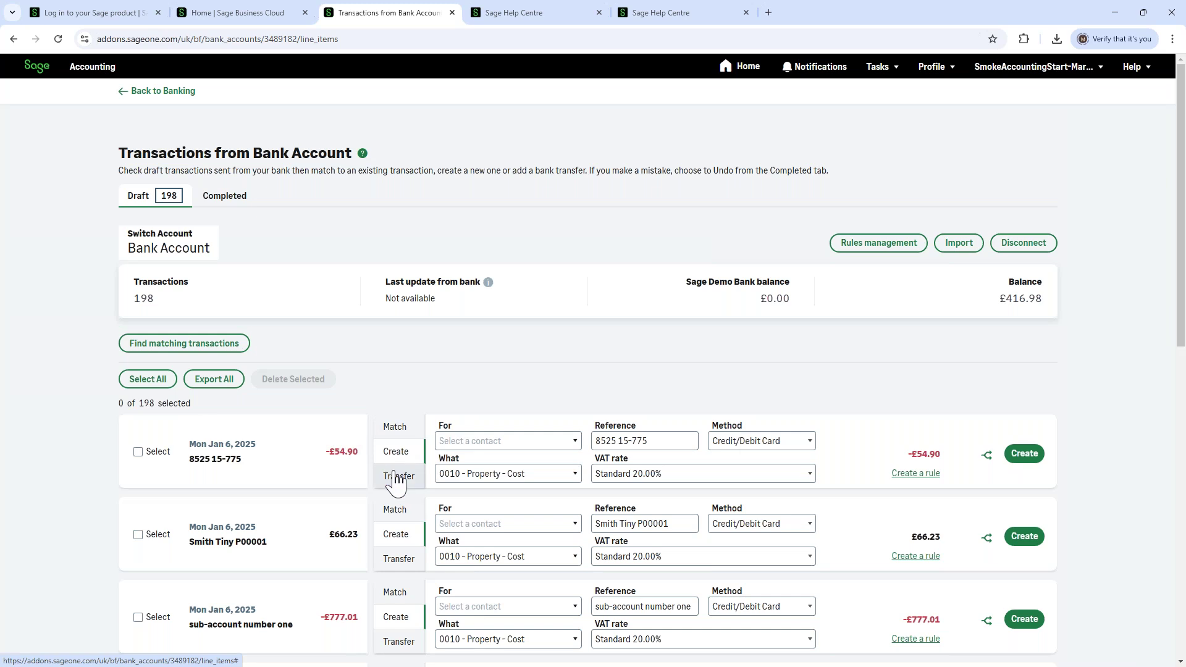
Match the £66.23 bank transaction of 6 January 2025 to a new Other Receipt under 4900 - Other income.
{"action": "scroll", "coordinate": [396, 482], "scroll_direction": "down", "scroll_amount": 1}
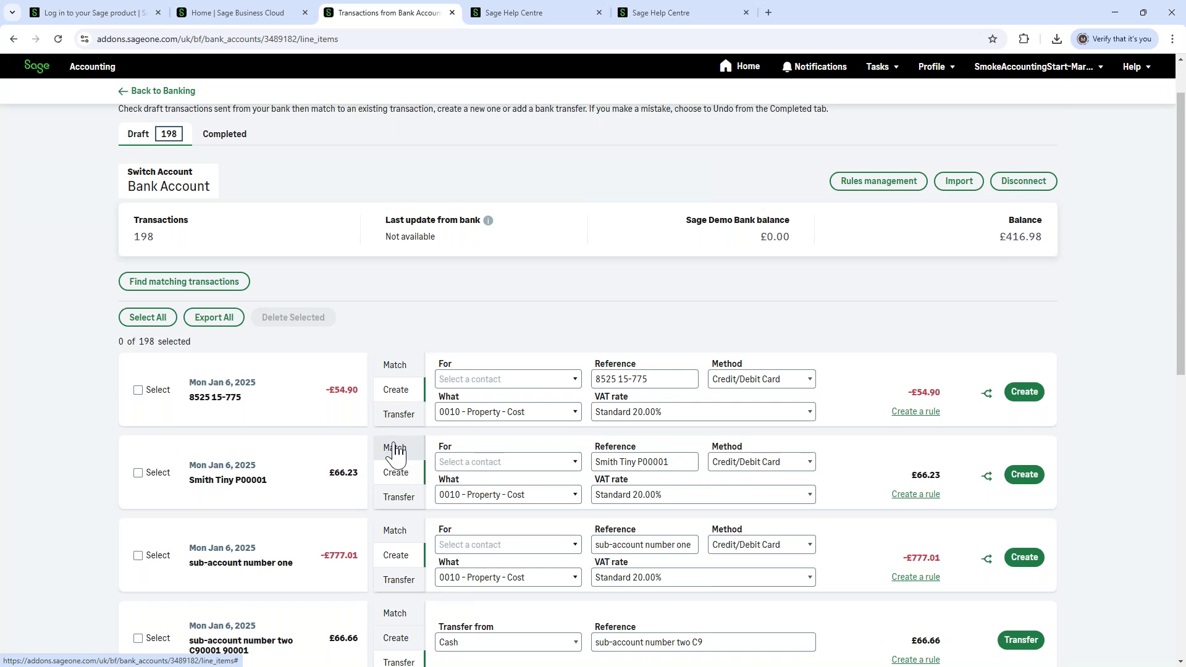
{"action": "left_click", "coordinate": [396, 449]}
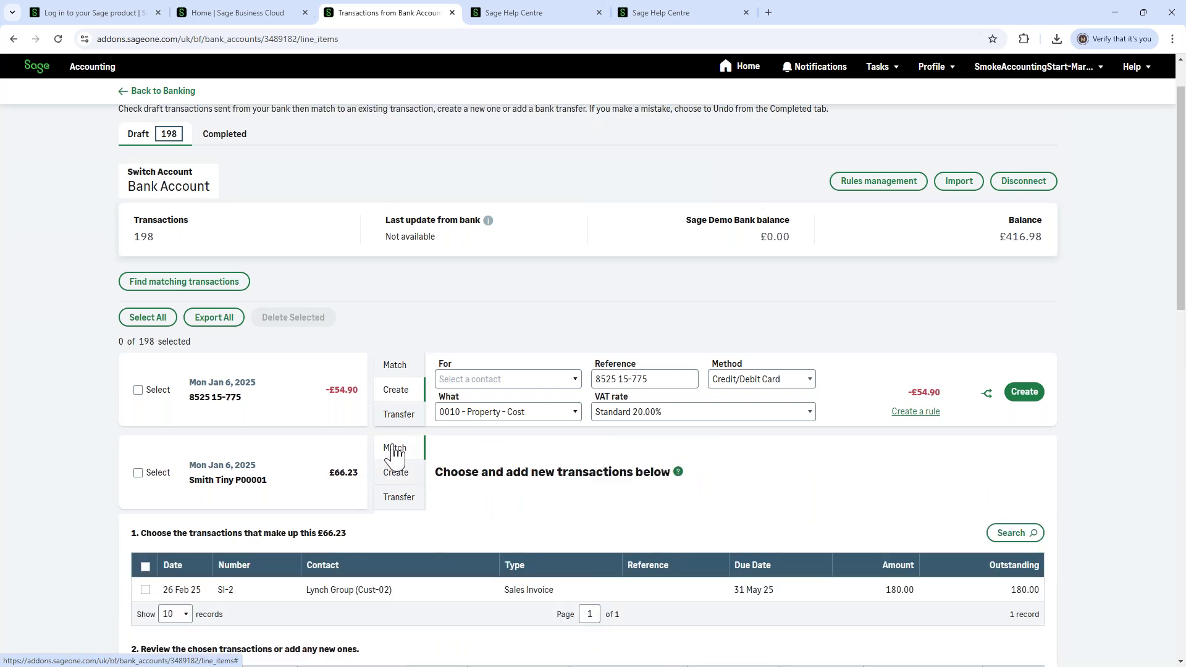
{"action": "scroll", "coordinate": [394, 454], "scroll_direction": "down", "scroll_amount": 3}
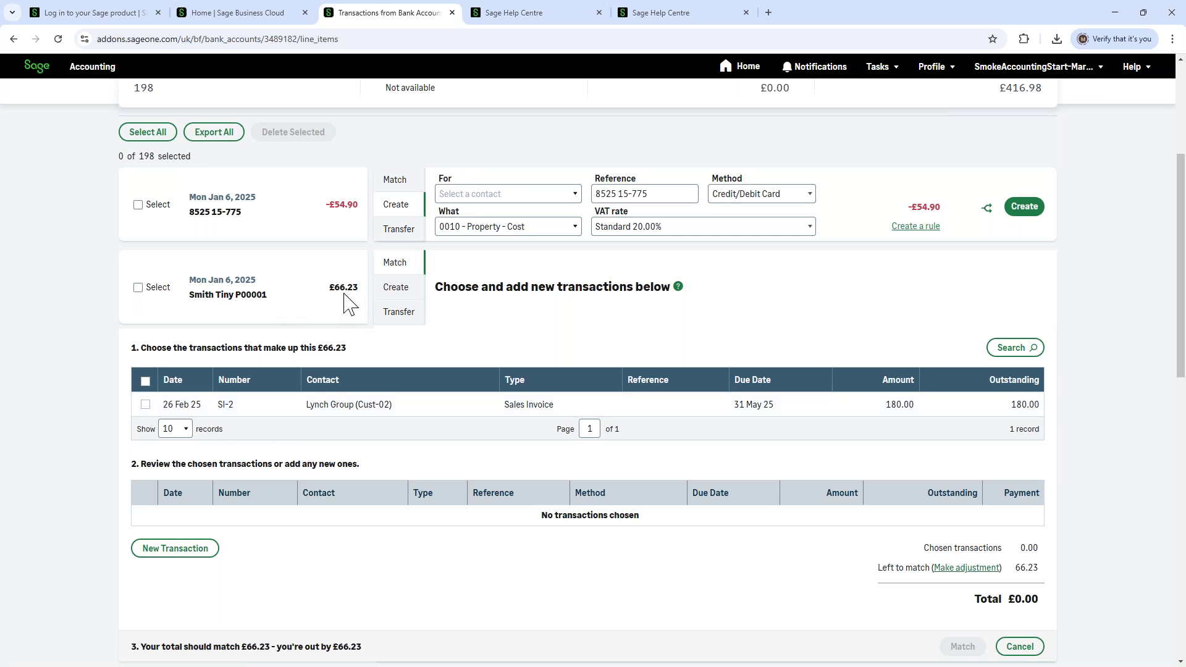
{"action": "left_click", "coordinate": [158, 555]}
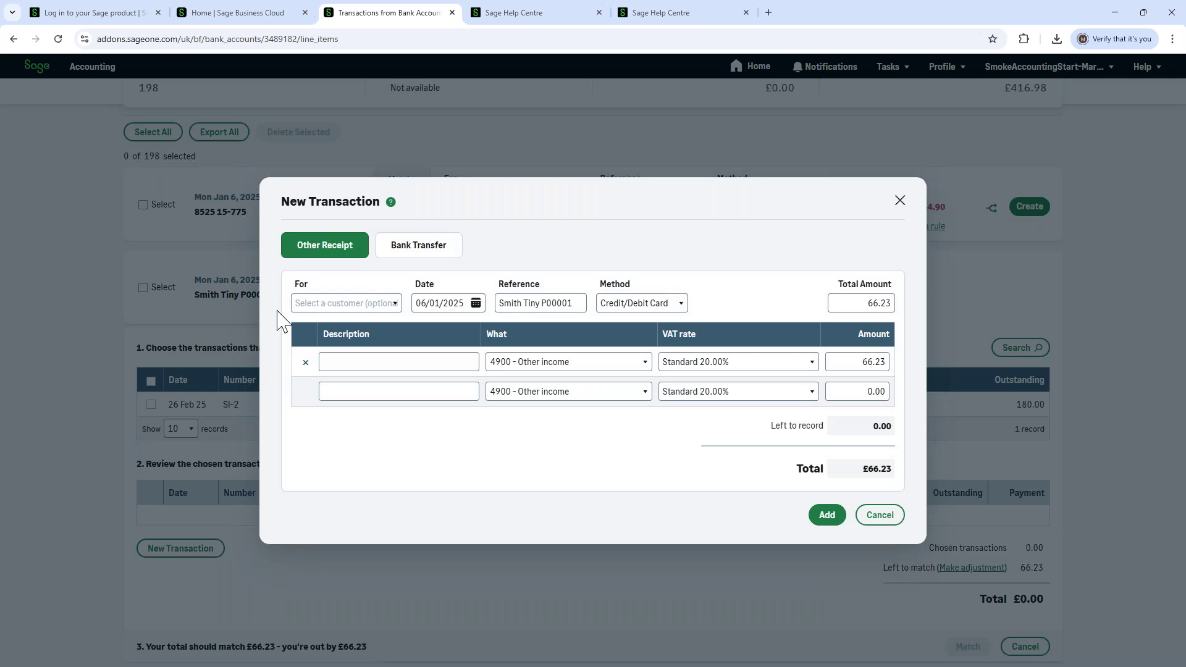
{"action": "left_click", "coordinate": [822, 522]}
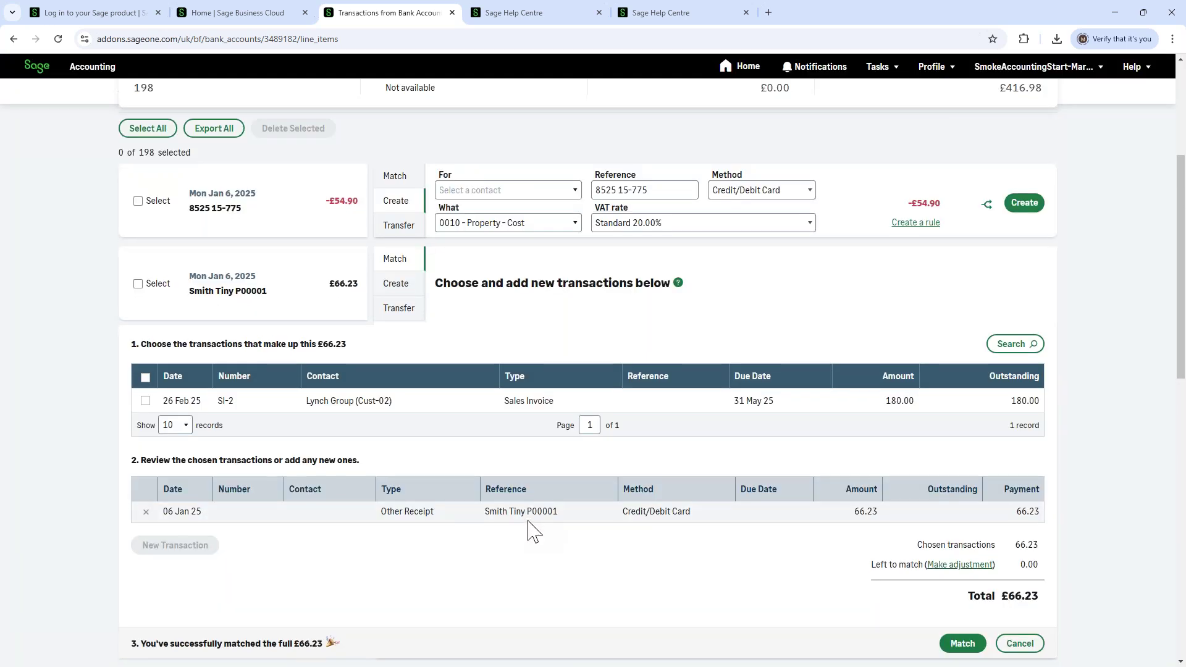
{"action": "scroll", "coordinate": [680, 507], "scroll_direction": "down", "scroll_amount": 2}
{"action": "left_click", "coordinate": [961, 526]}
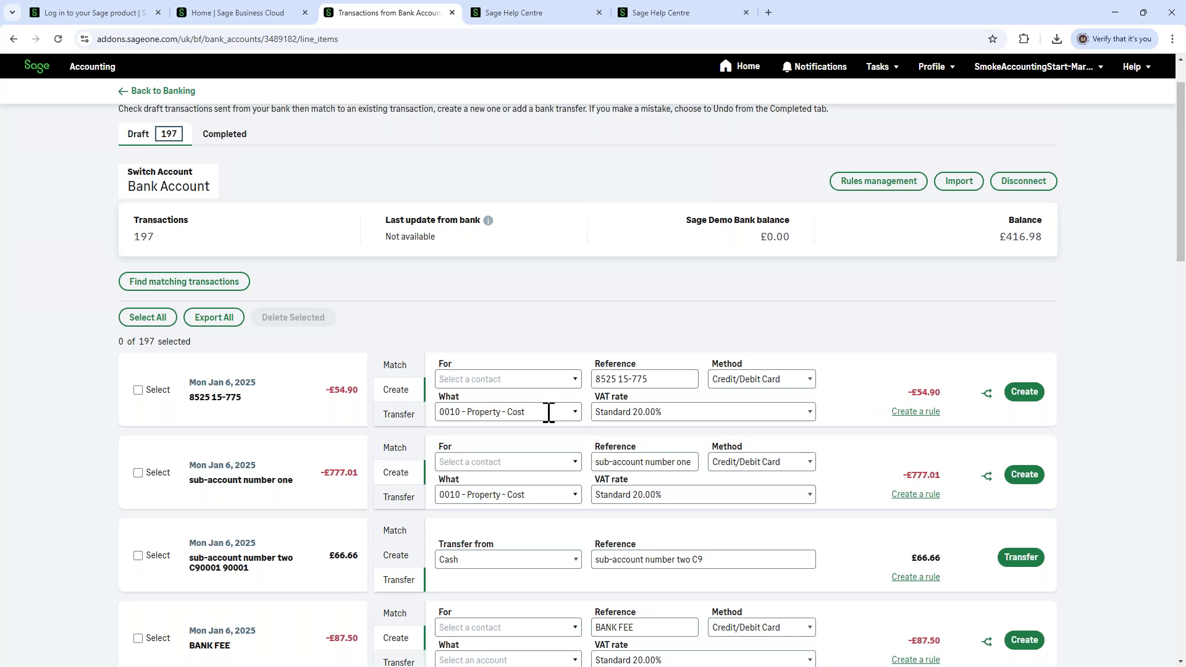
Check the split option for the £54.90 payment, cancel the split, and create the entry under 0010 - Property - Cost.
{"action": "left_click", "coordinate": [987, 395]}
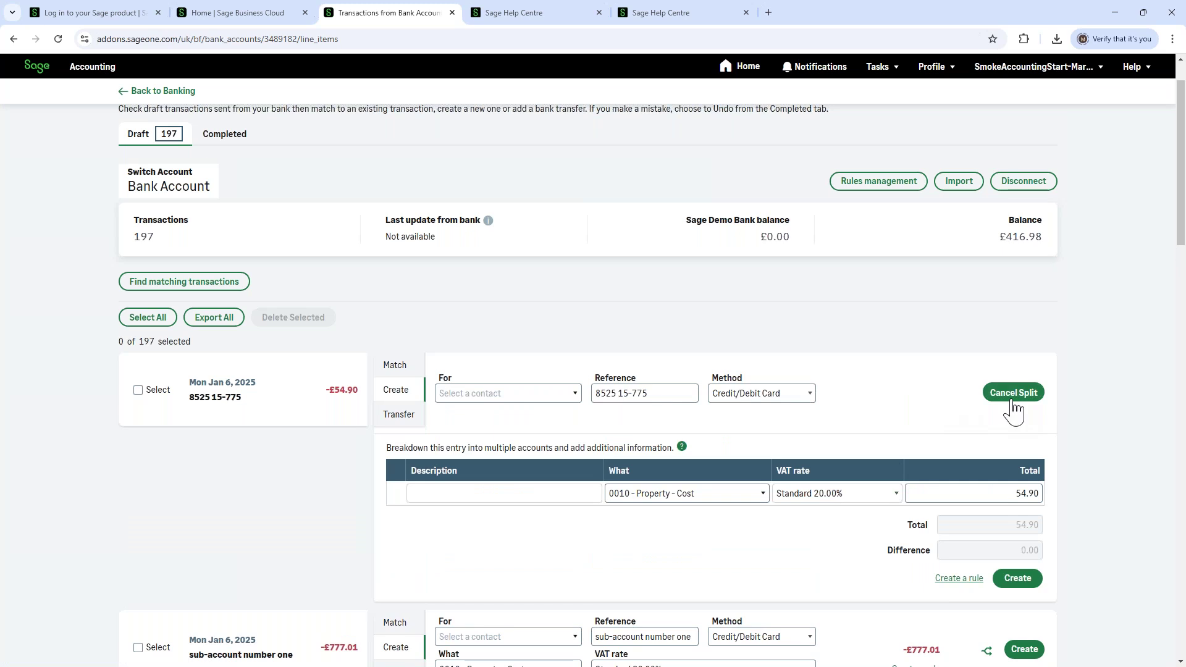
{"action": "scroll", "coordinate": [618, 414], "scroll_direction": "down", "scroll_amount": 2}
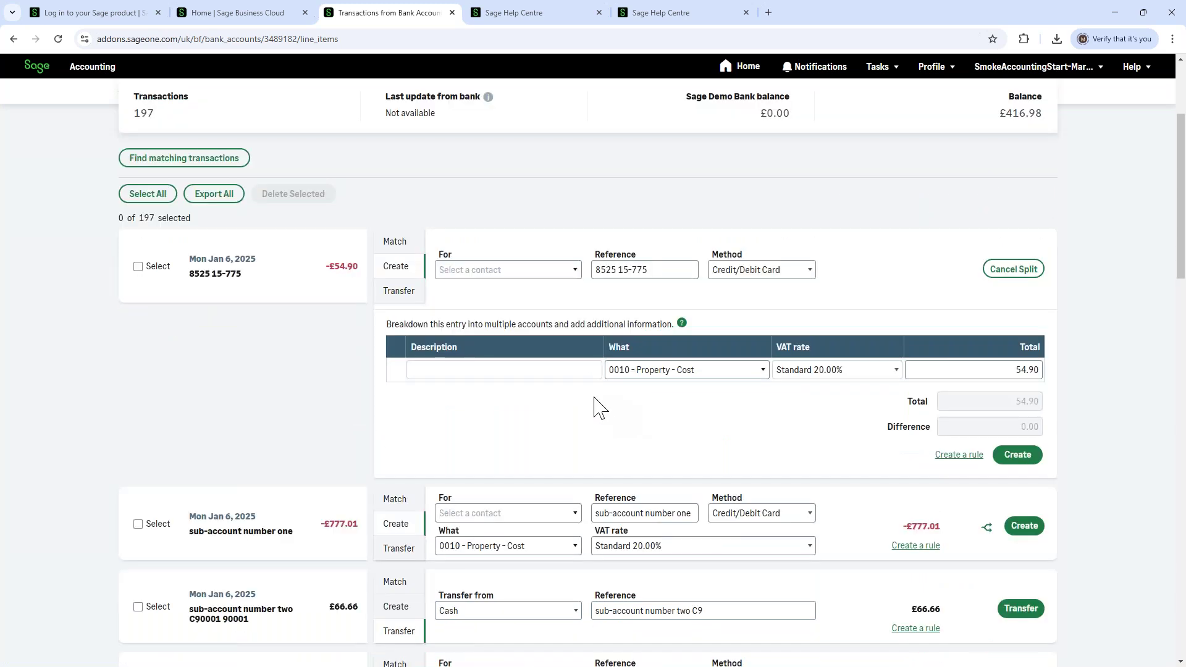
{"action": "left_click", "coordinate": [1017, 274]}
{"action": "left_click", "coordinate": [1024, 277]}
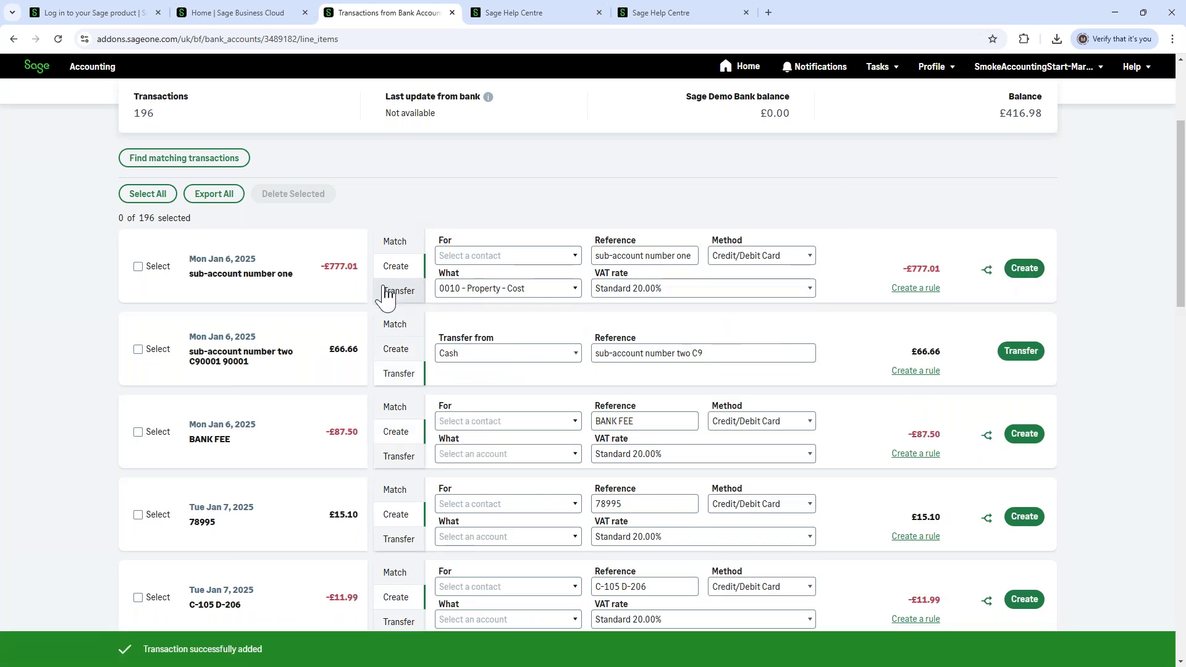
Record the £777.01 "sub-account number one" payment as a bank transfer to Cash.
{"action": "left_click", "coordinate": [395, 296]}
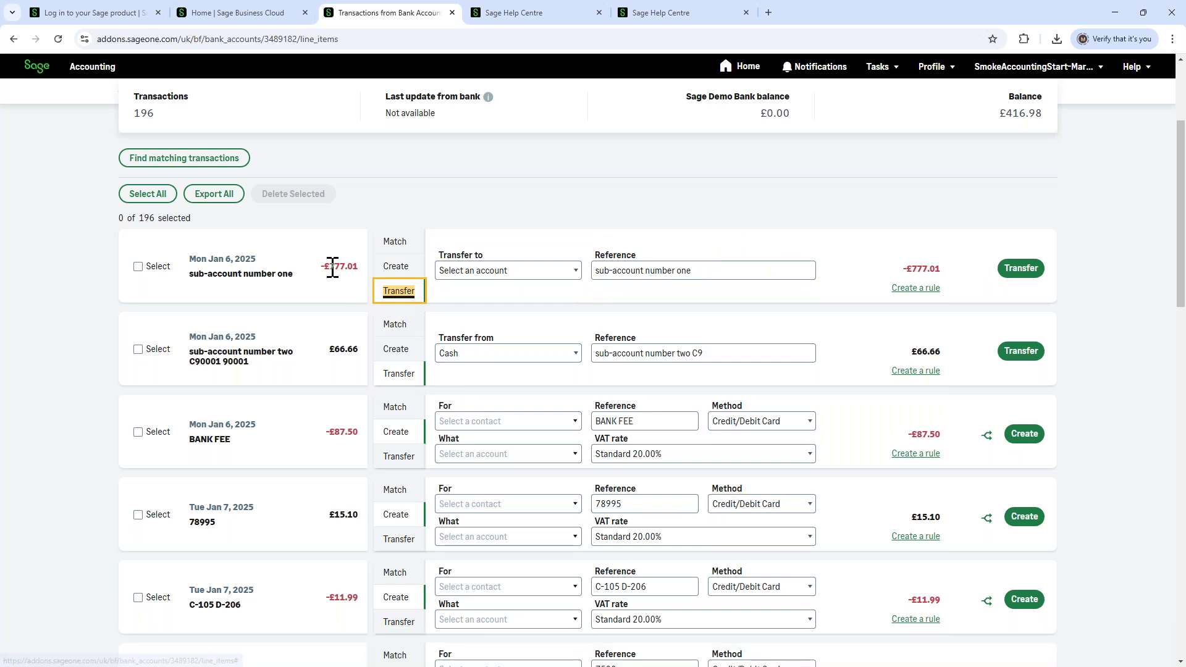
{"action": "left_click", "coordinate": [477, 272]}
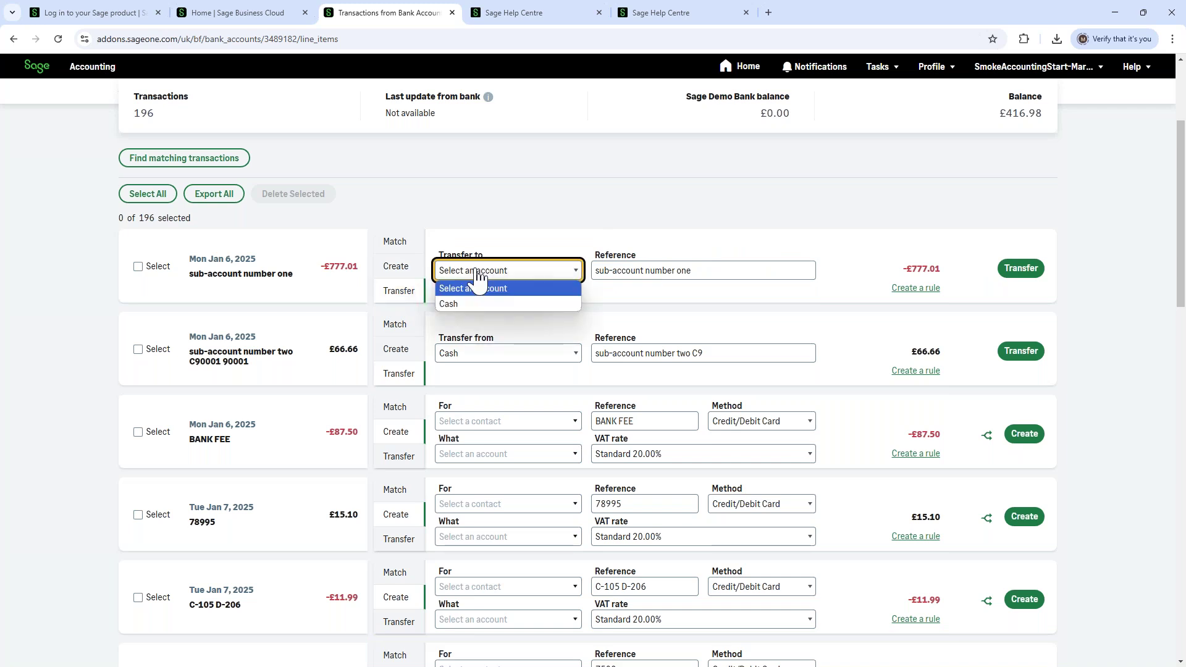
{"action": "left_click", "coordinate": [458, 306]}
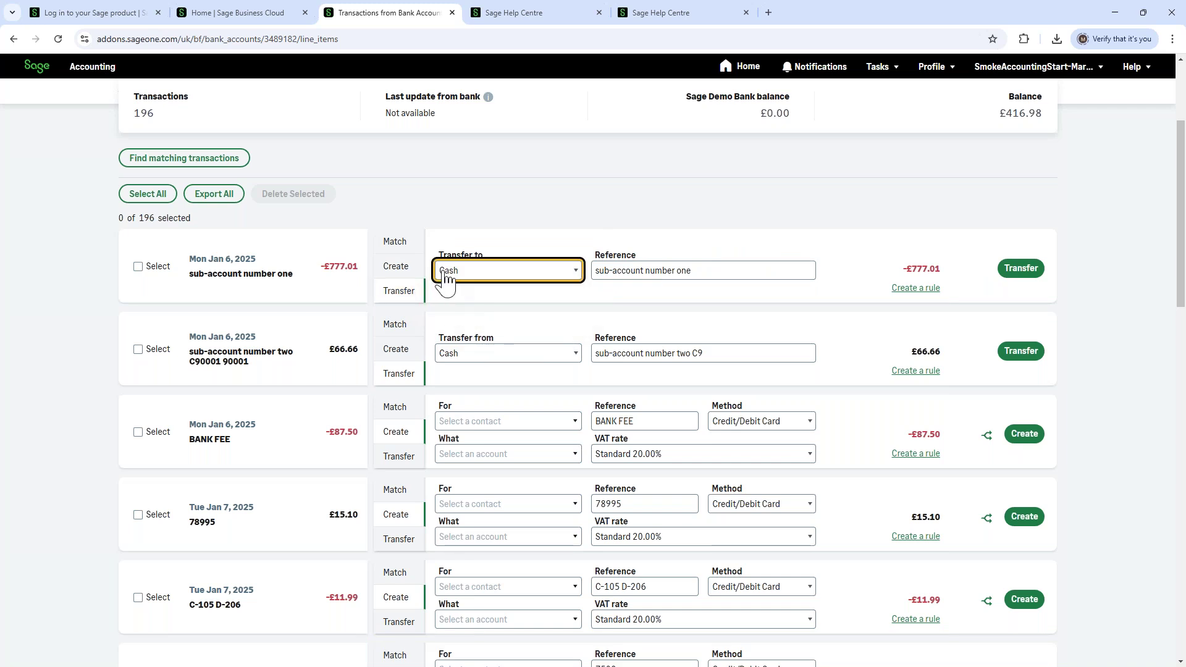
{"action": "left_click", "coordinate": [1027, 276]}
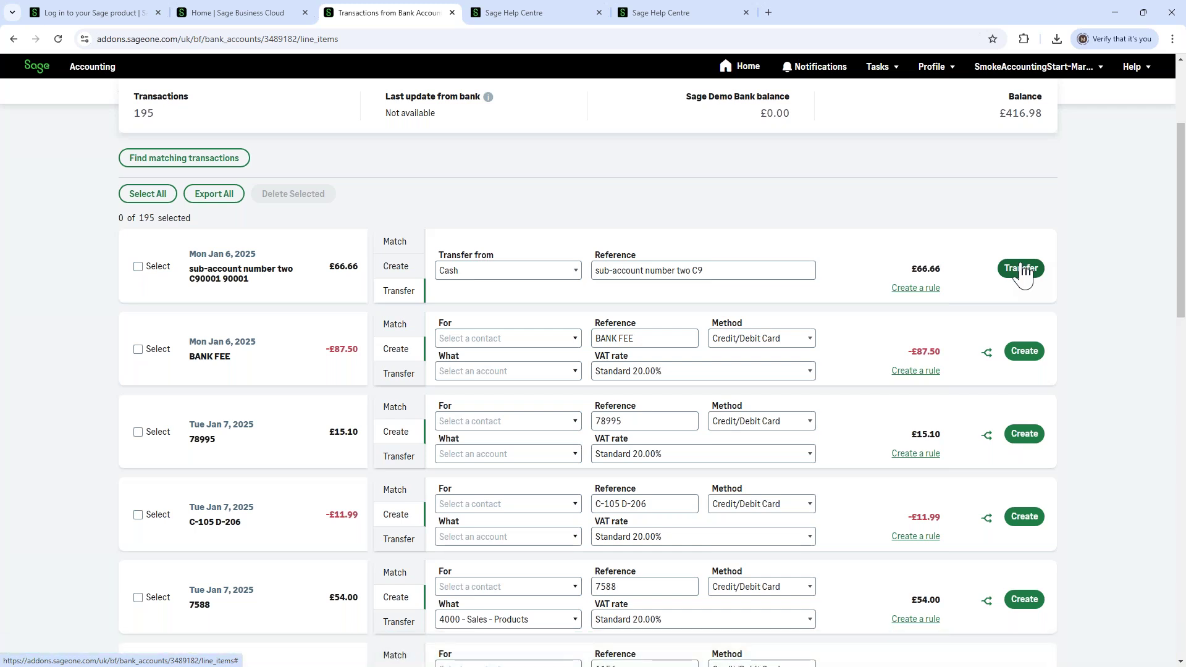
Look through the remaining draft transactions, return to Banking, and open the reconciliation for Bank Account.
{"action": "scroll", "coordinate": [532, 253], "scroll_direction": "down", "scroll_amount": 2}
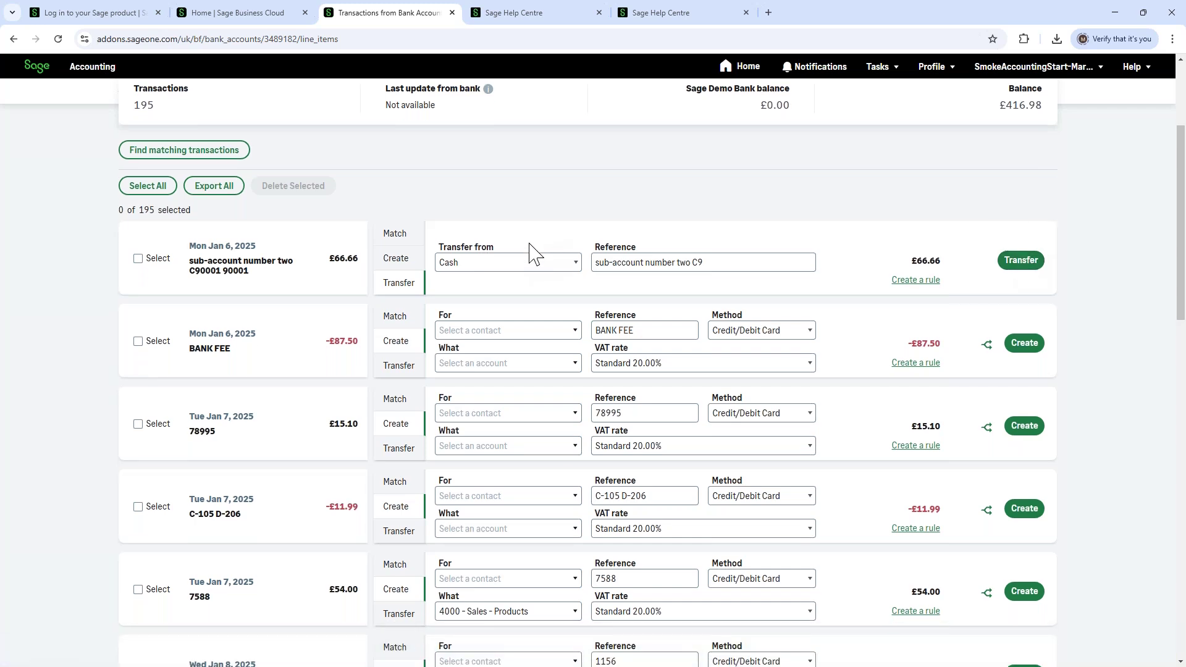
{"action": "scroll", "coordinate": [532, 250], "scroll_direction": "down", "scroll_amount": 7}
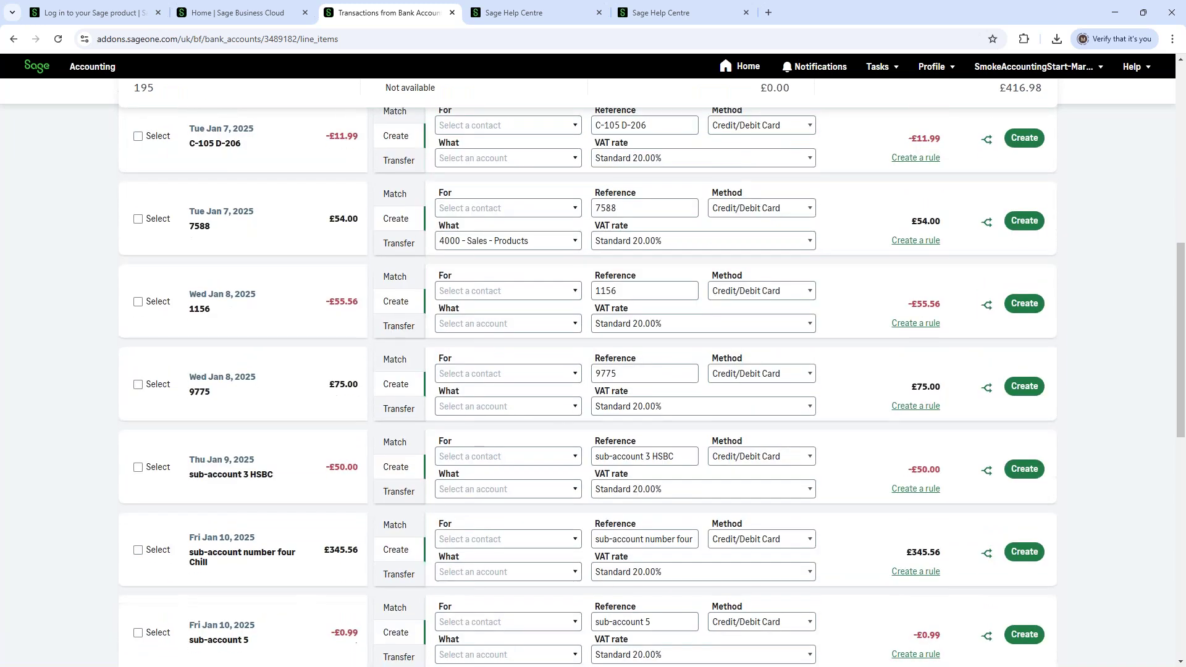
{"action": "scroll", "coordinate": [530, 247], "scroll_direction": "up", "scroll_amount": 12}
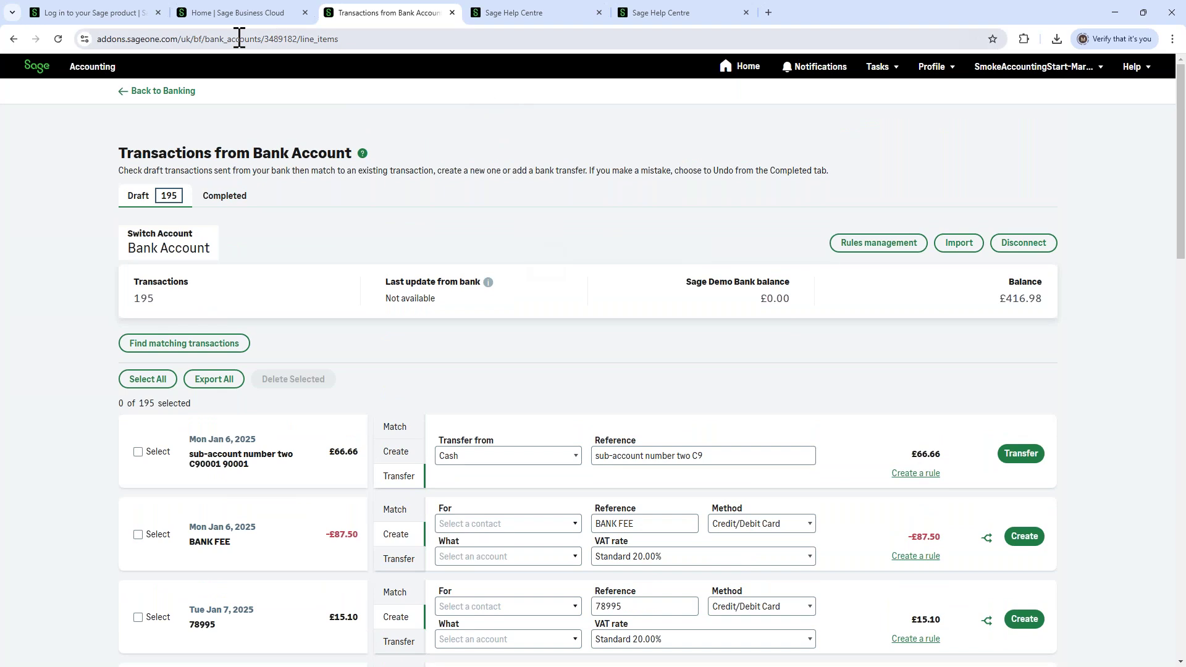
{"action": "left_click", "coordinate": [143, 93]}
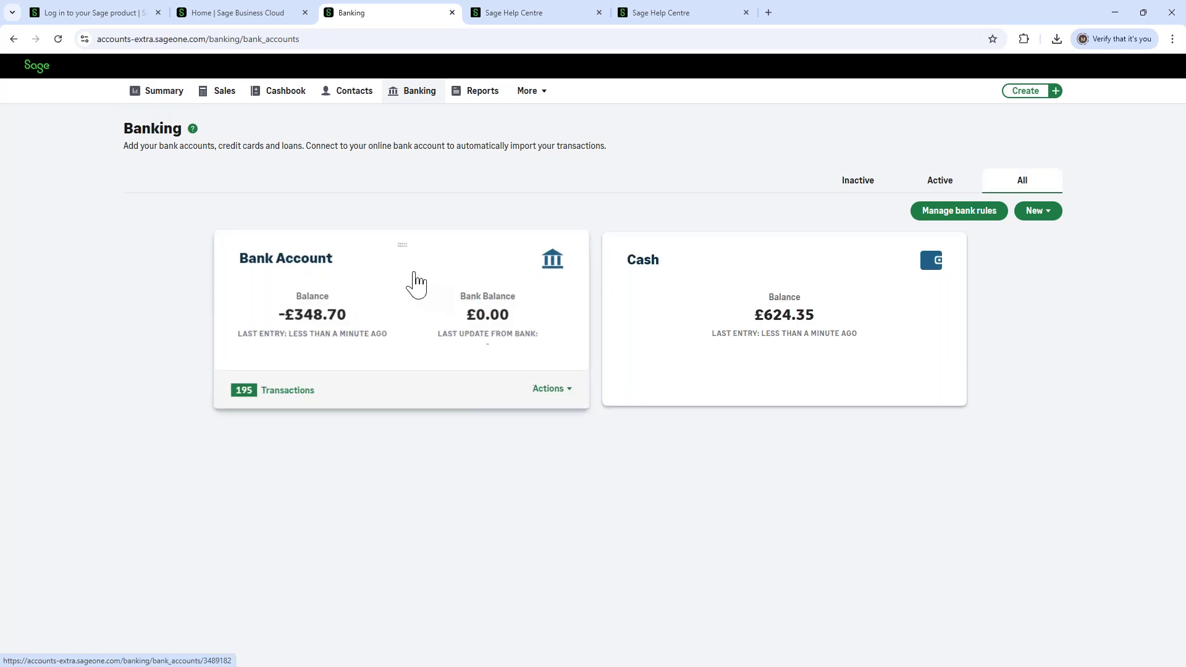
{"action": "left_click", "coordinate": [406, 290]}
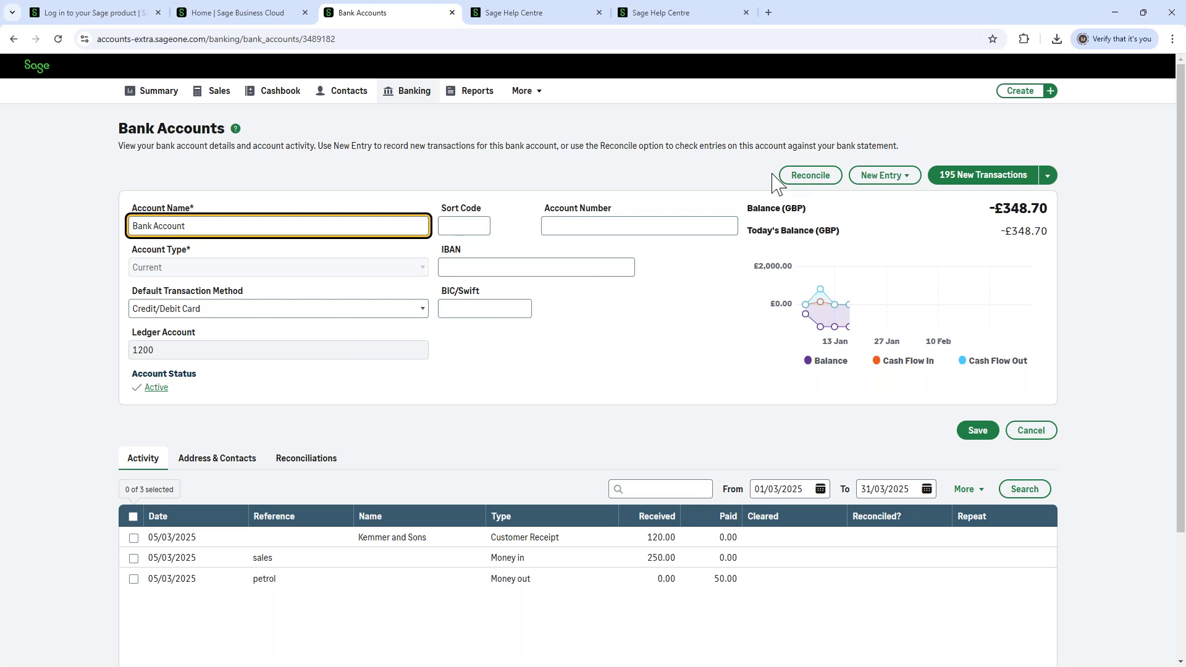
{"action": "left_click", "coordinate": [809, 179]}
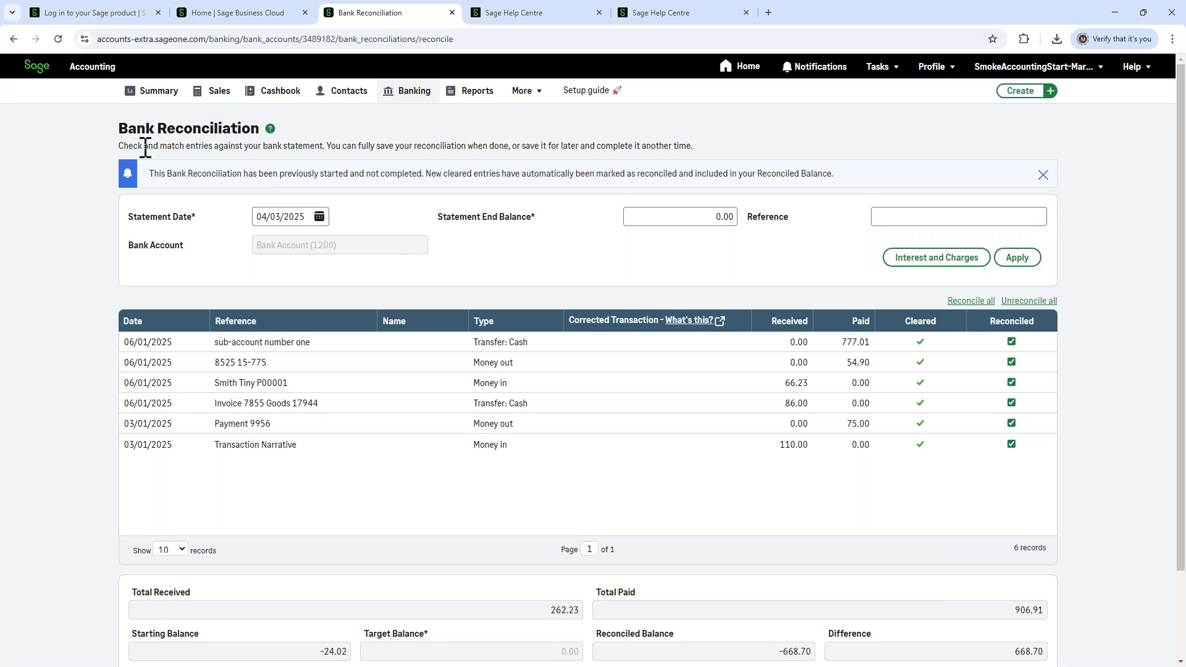
Review the reconciliation's statement end balance, reconciled entries and totals, leaving them unedited, and open Reports.
{"action": "left_click", "coordinate": [720, 217]}
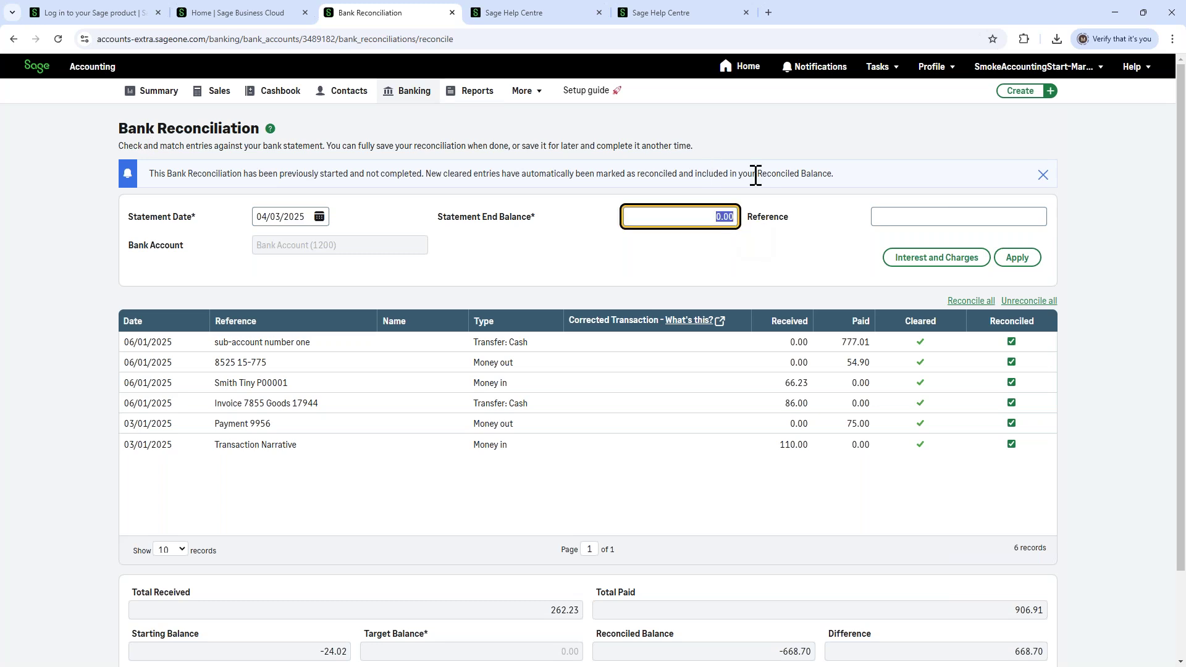
{"action": "scroll", "coordinate": [755, 175], "scroll_direction": "down", "scroll_amount": 3}
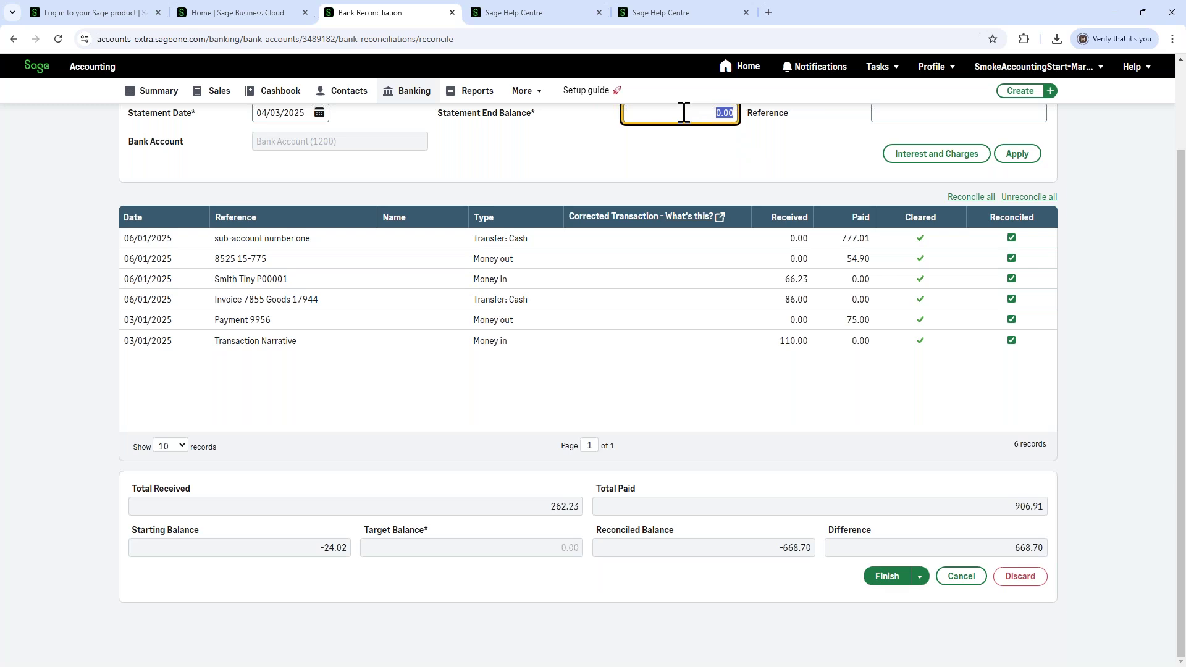
{"action": "scroll", "coordinate": [684, 113], "scroll_direction": "up", "scroll_amount": 2}
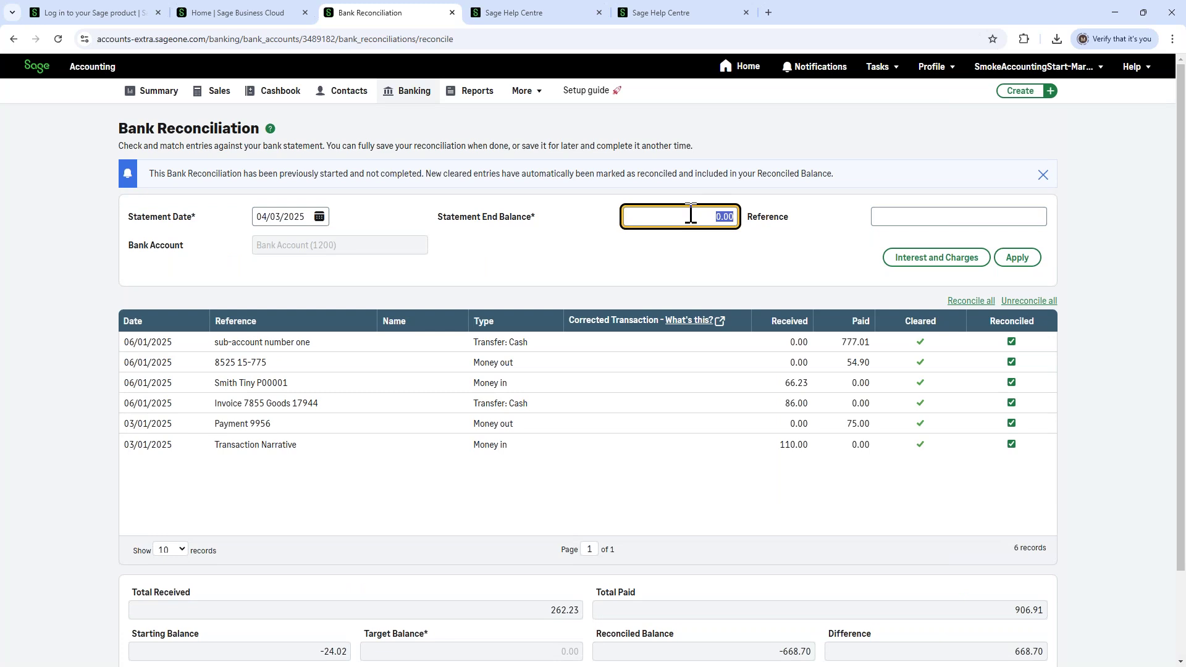
{"action": "scroll", "coordinate": [691, 215], "scroll_direction": "down", "scroll_amount": 2}
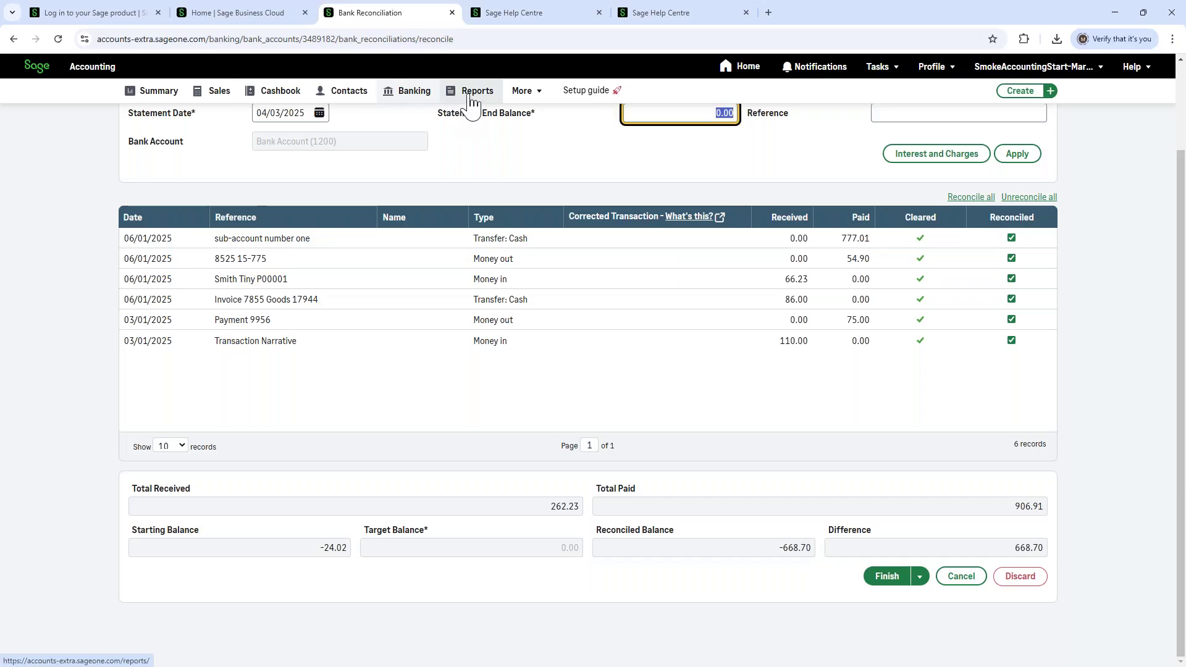
{"action": "left_click", "coordinate": [472, 99]}
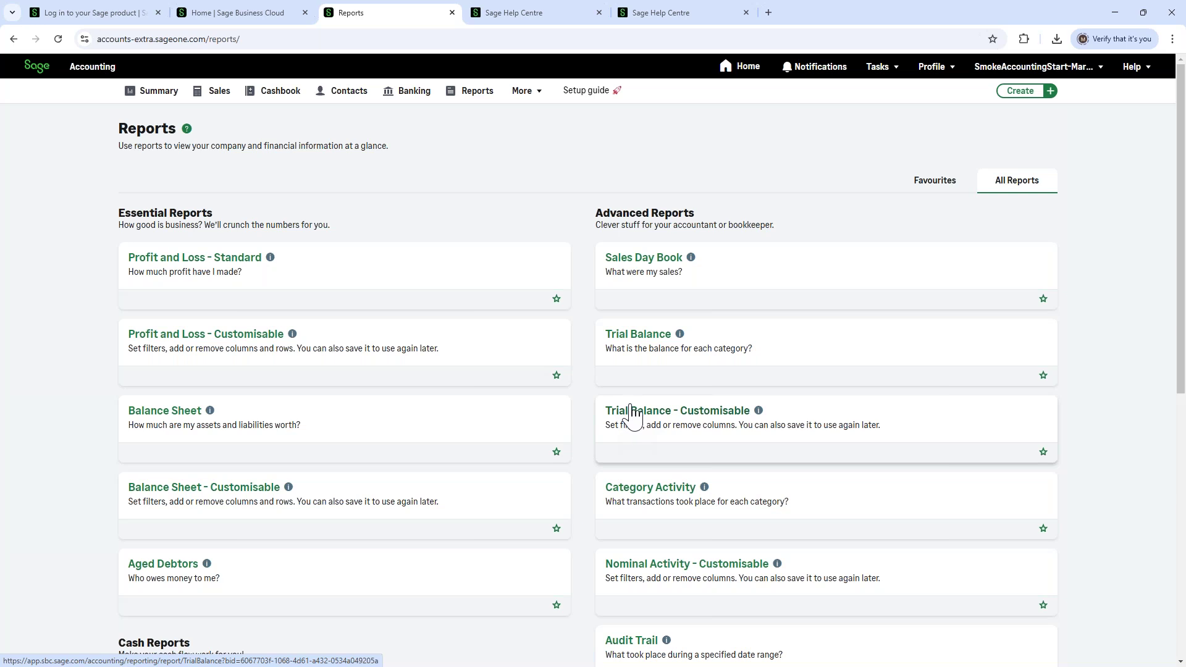
Calculate the standard Profit and Loss report for the custom period 01/03/2025 to 31/03/2025 and check its export formats.
{"action": "left_click", "coordinate": [148, 266]}
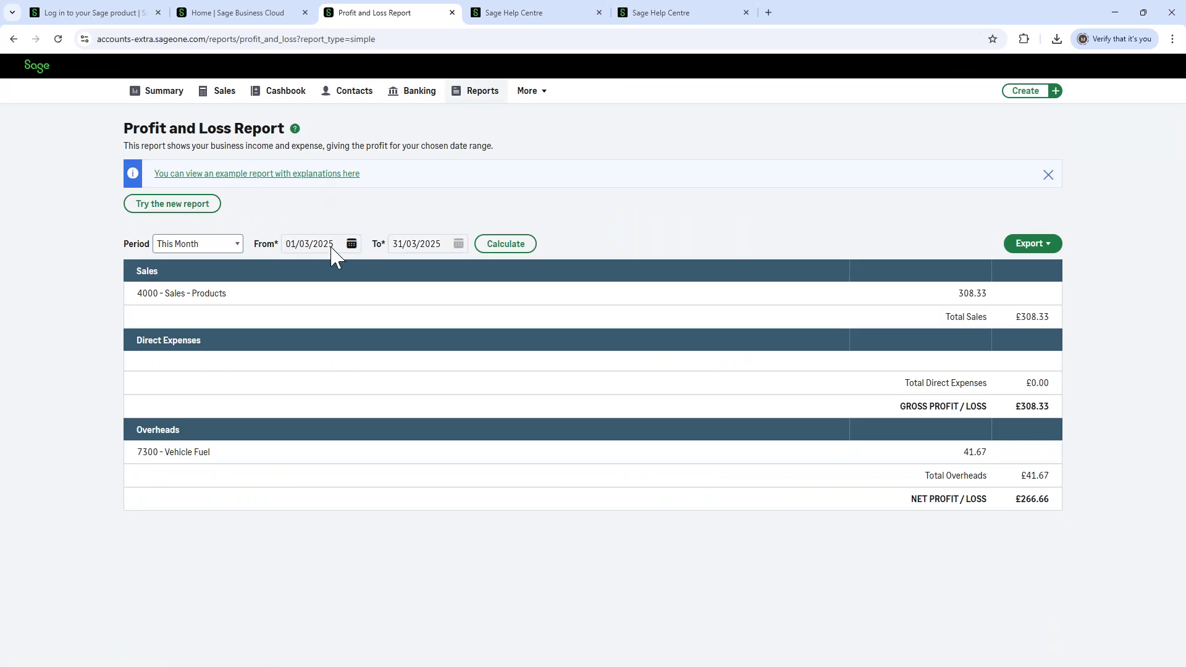
{"action": "left_click", "coordinate": [207, 248]}
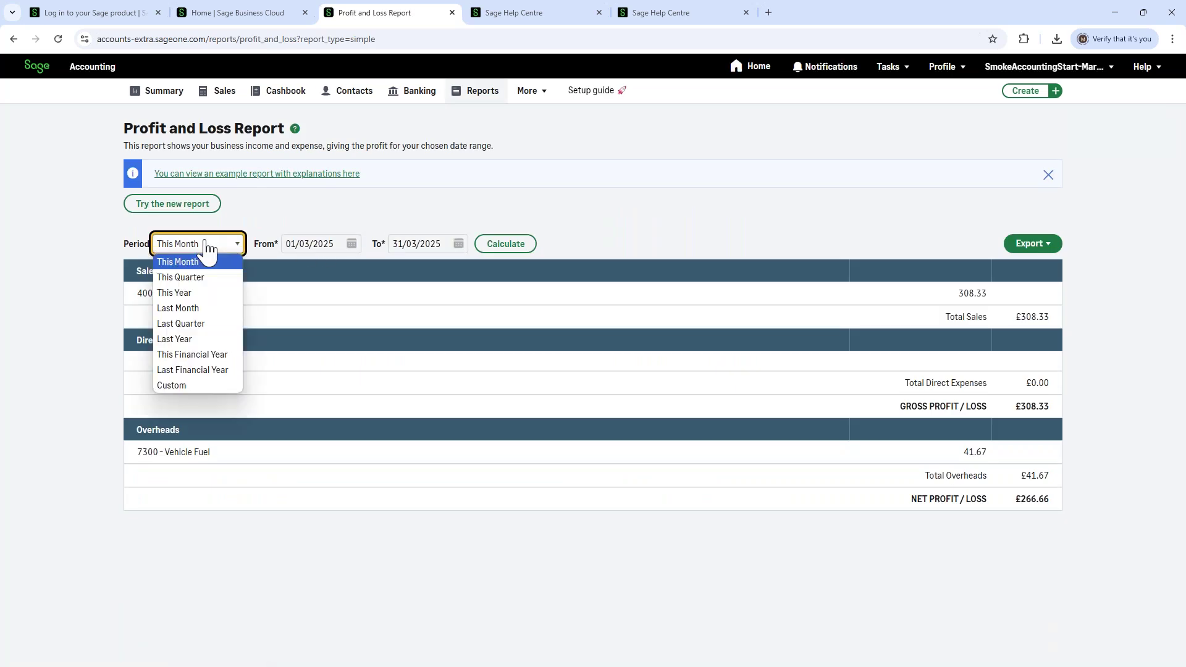
{"action": "left_click", "coordinate": [196, 385]}
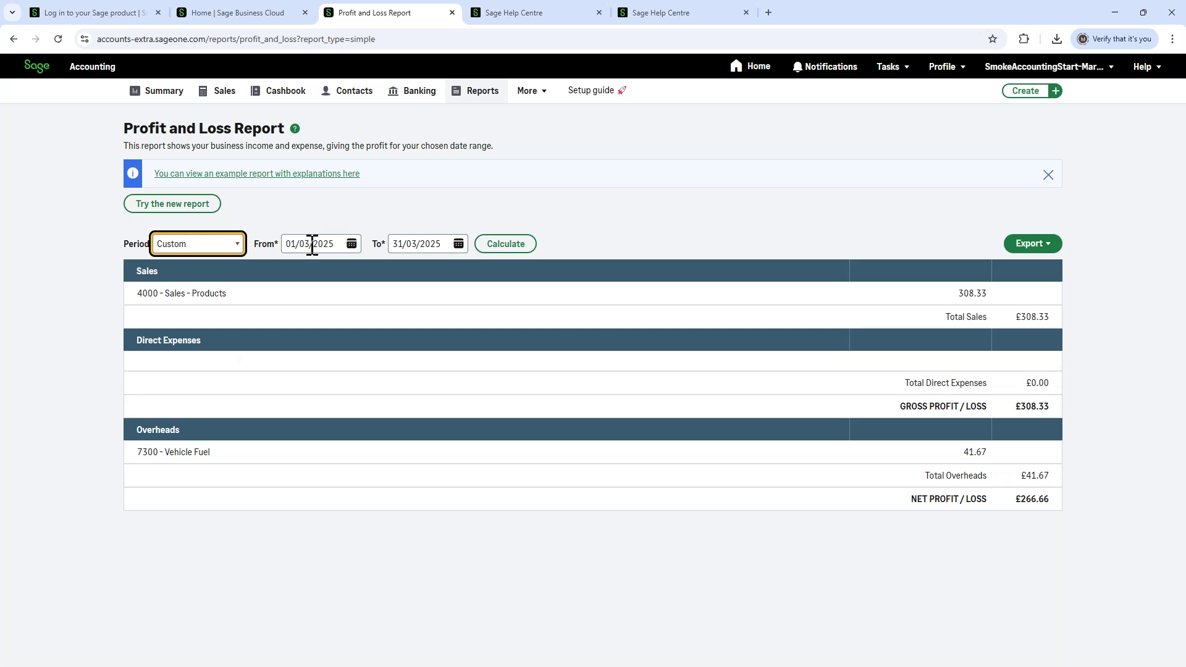
{"action": "left_click", "coordinate": [507, 245]}
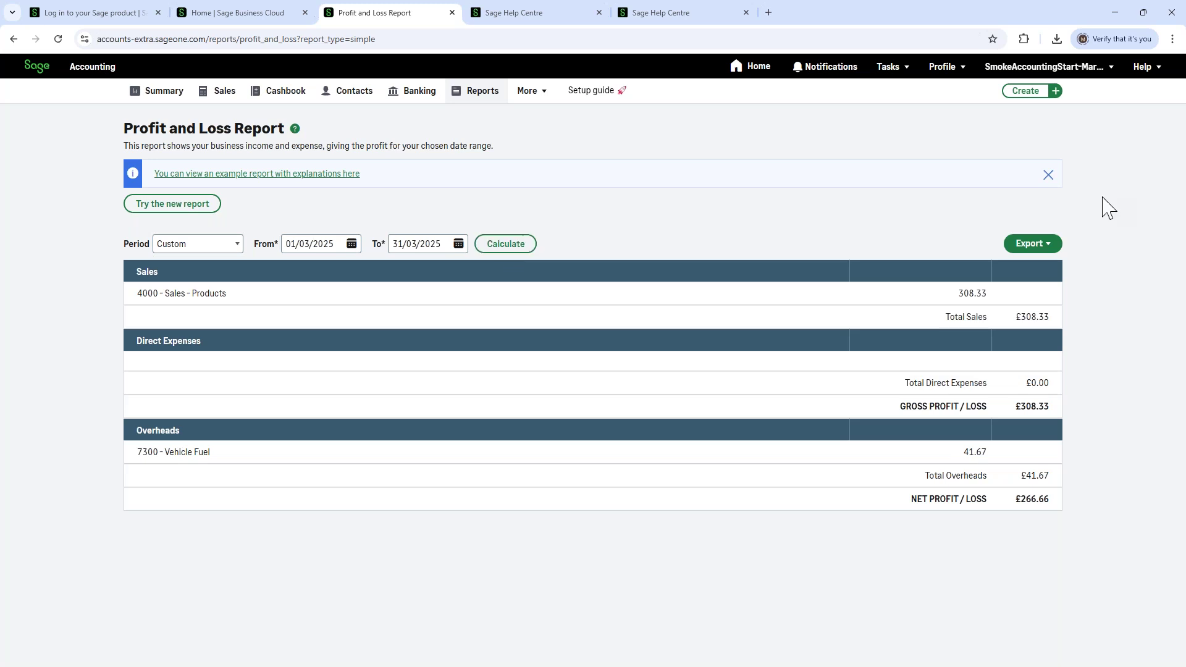
{"action": "left_click", "coordinate": [1028, 242]}
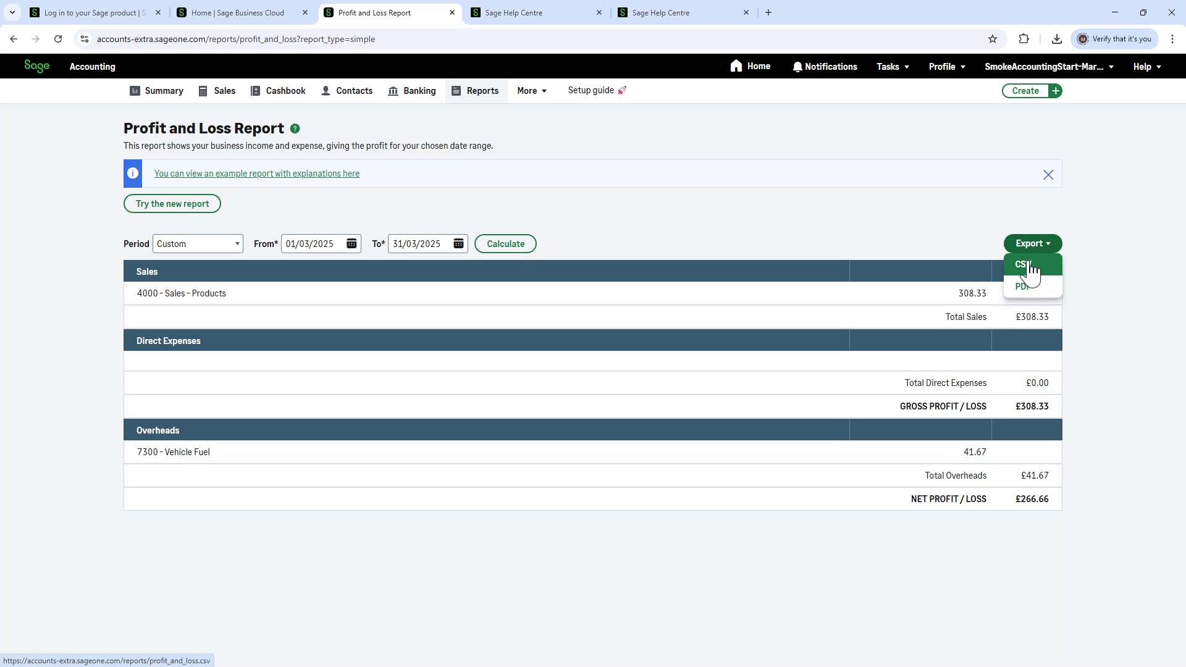
{"action": "left_click", "coordinate": [1042, 289]}
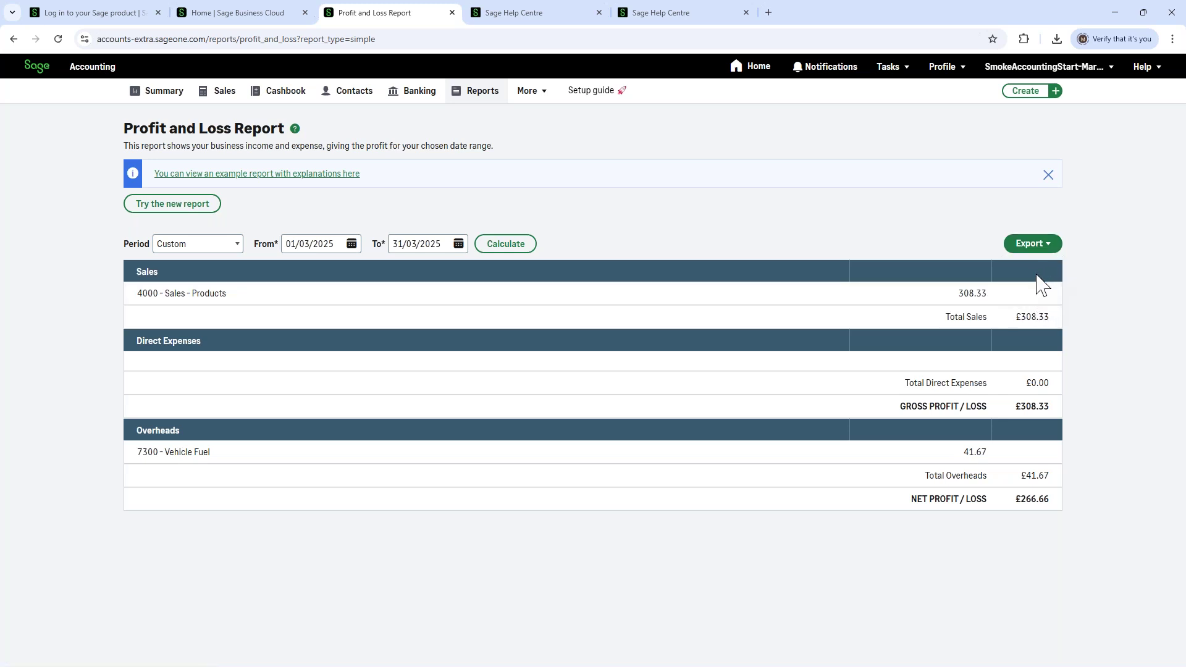
{"action": "left_click", "coordinate": [1038, 244]}
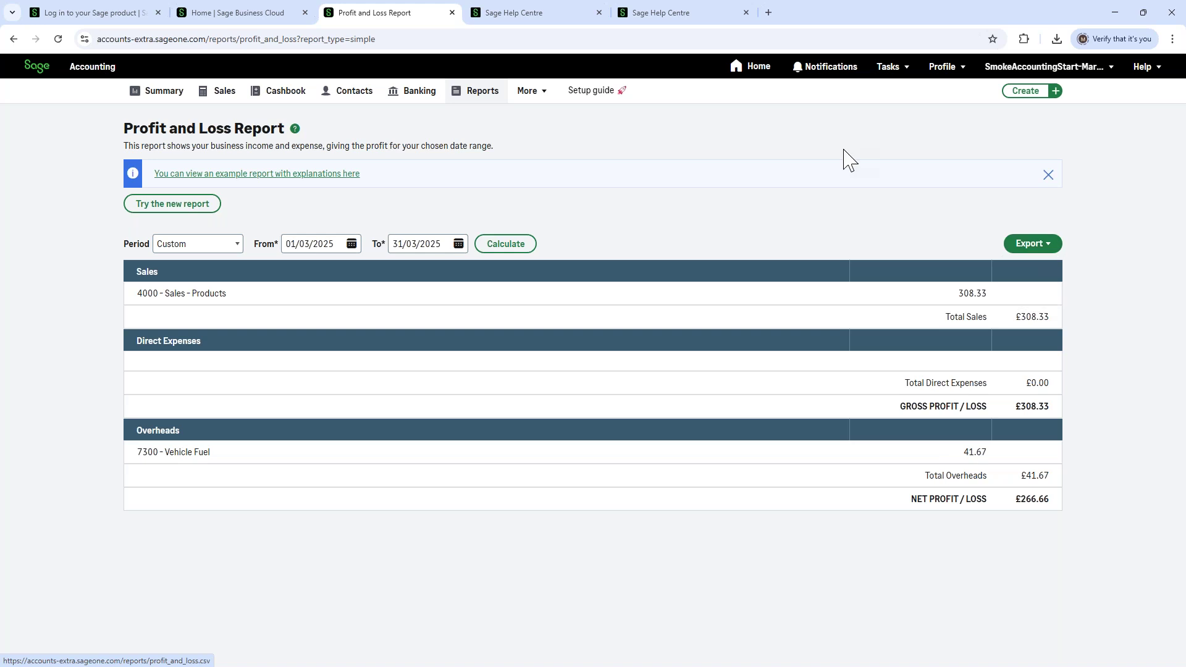
Drill down from 4000 - Sales - Products to the Kemmer and Sons sales invoice, then return to the report list.
{"action": "left_click", "coordinate": [246, 299]}
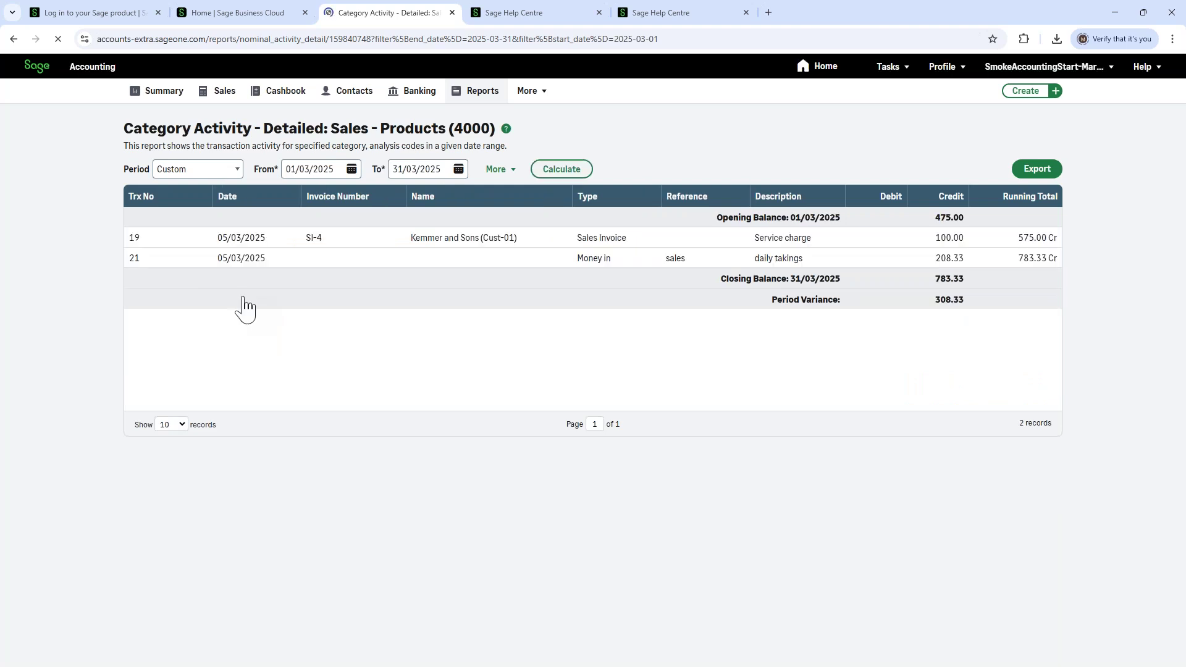
{"action": "left_click", "coordinate": [331, 241]}
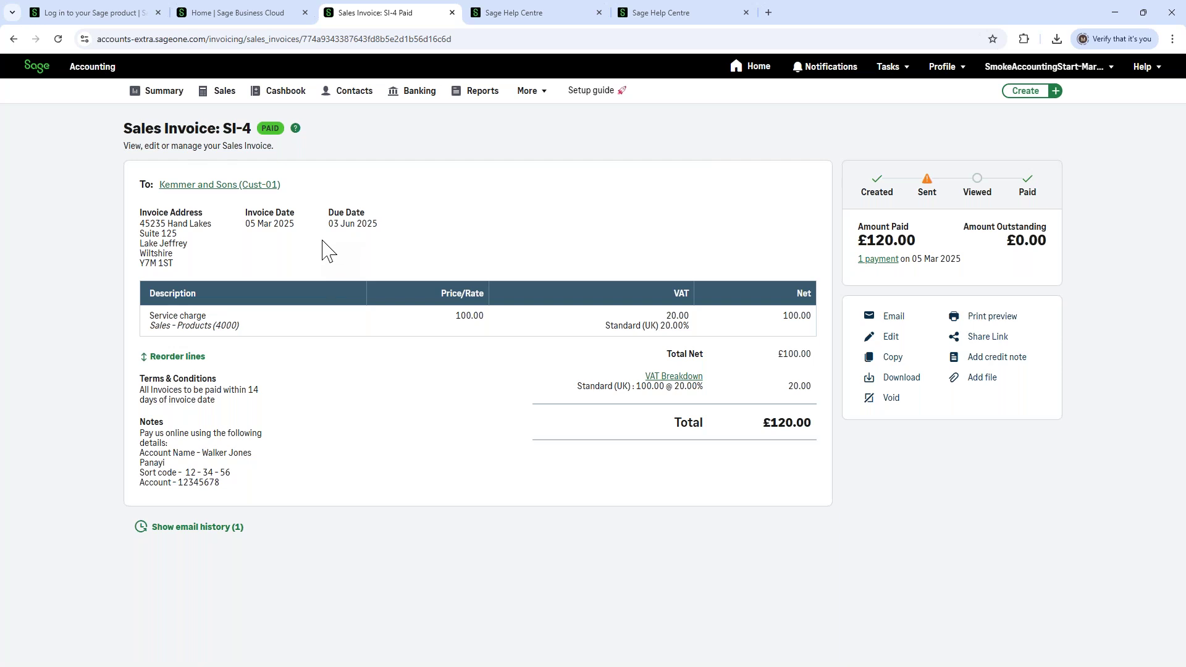
{"action": "left_click", "coordinate": [484, 94]}
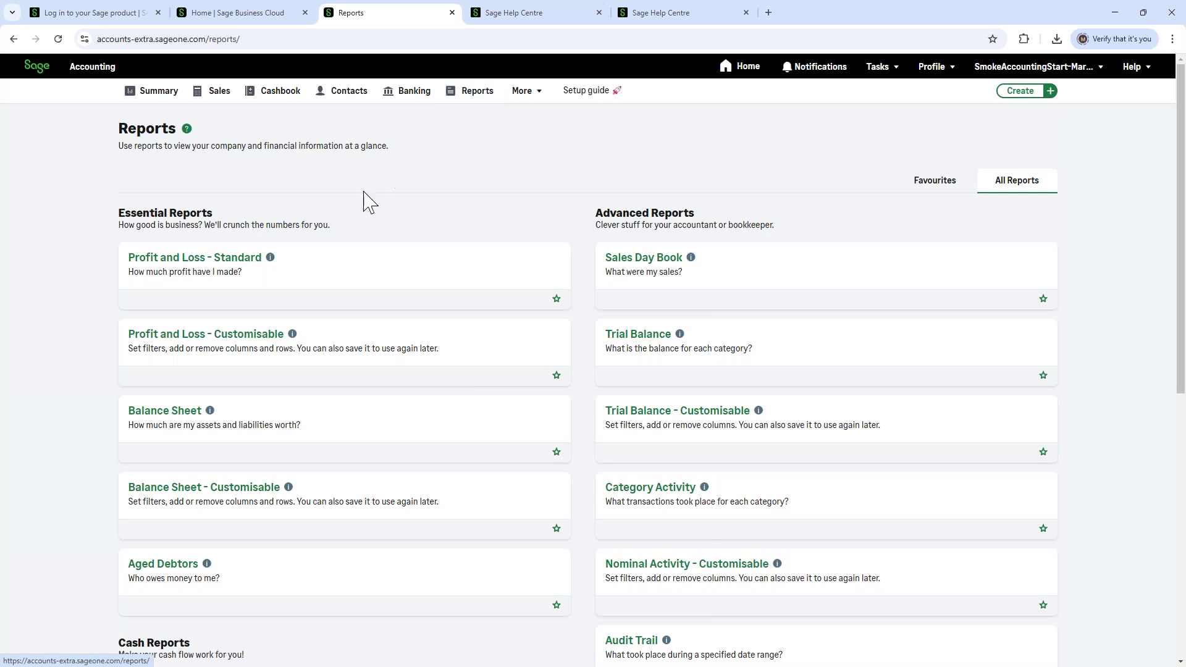
Open the Aged Debtors report and drill down through Lynch Group to its outstanding sales invoice.
{"action": "scroll", "coordinate": [371, 199], "scroll_direction": "down", "scroll_amount": 5}
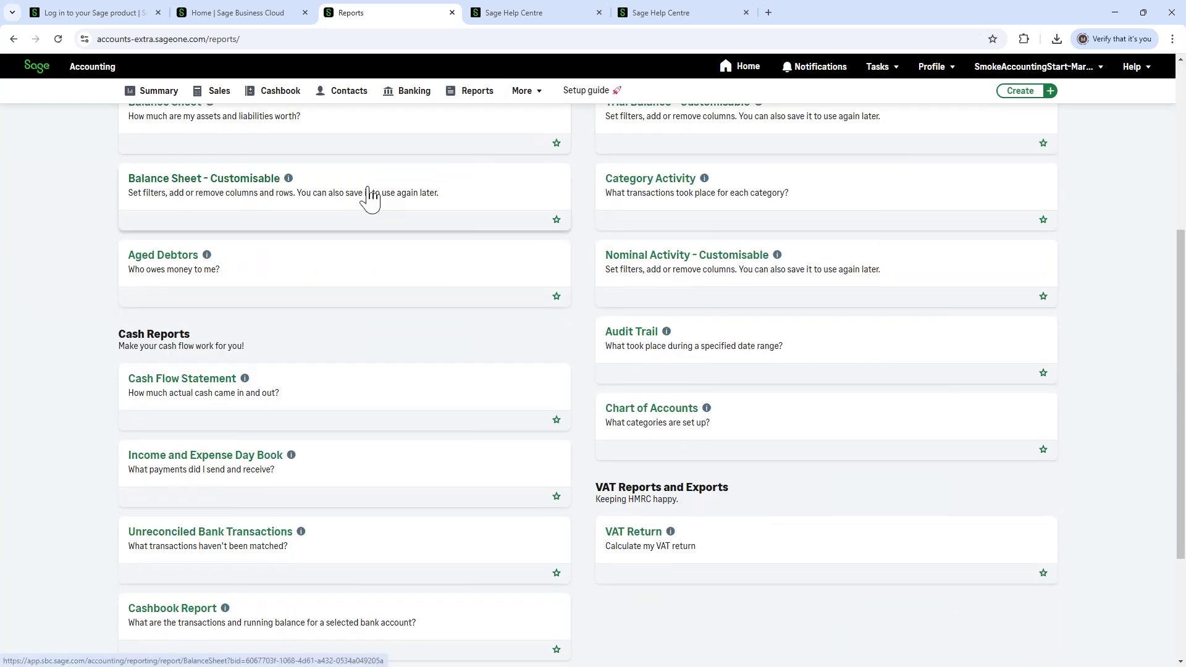
{"action": "scroll", "coordinate": [201, 306], "scroll_direction": "up", "scroll_amount": 1}
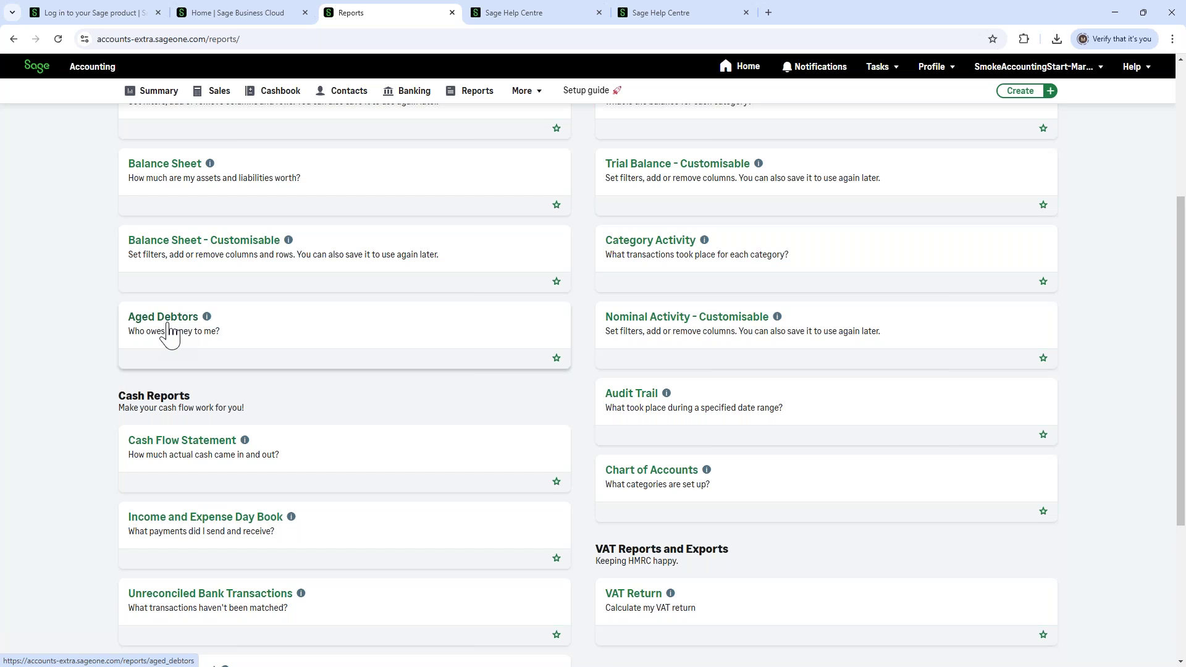
{"action": "left_click", "coordinate": [166, 320]}
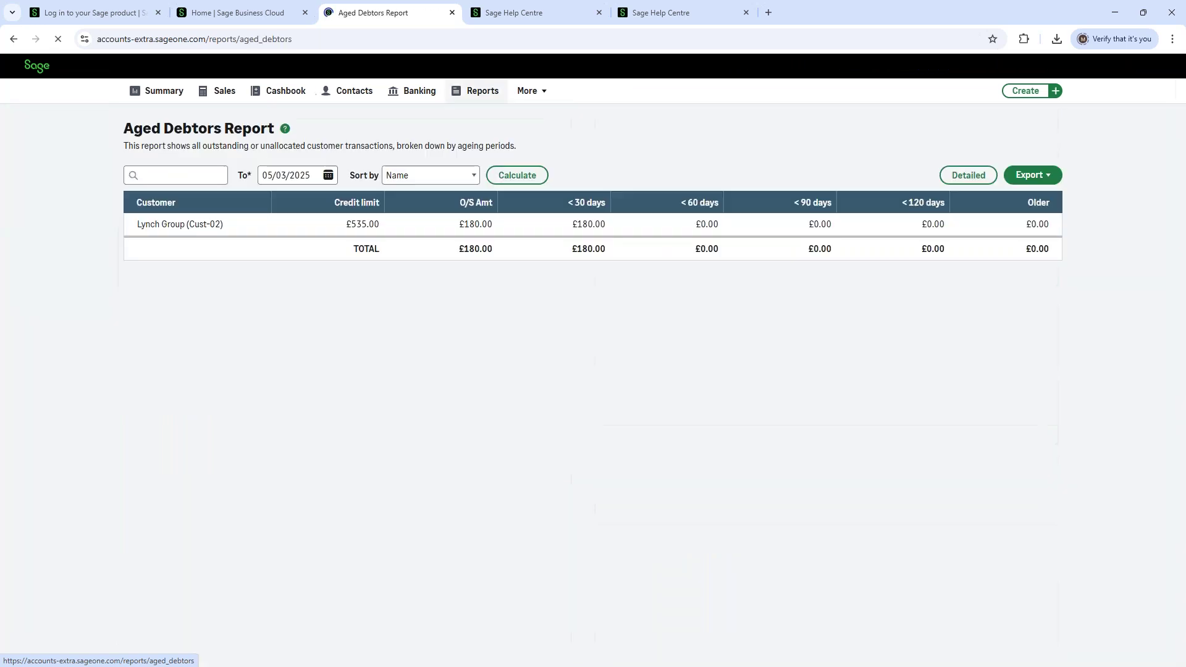
{"action": "left_click", "coordinate": [261, 227]}
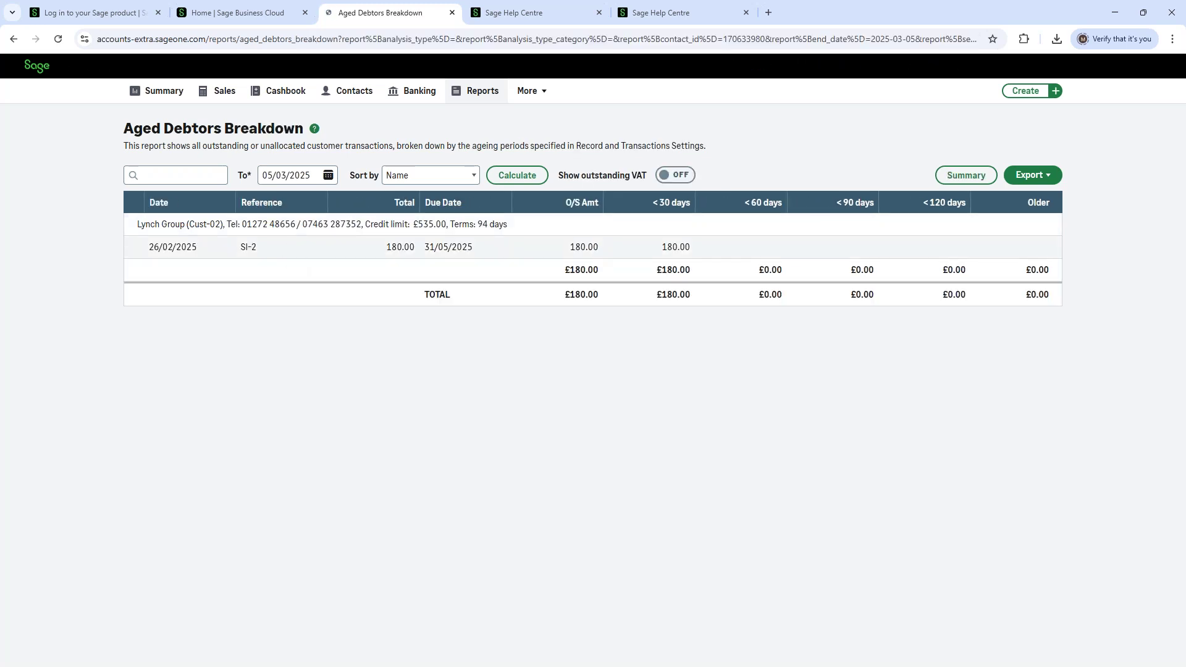
{"action": "left_click", "coordinate": [290, 249]}
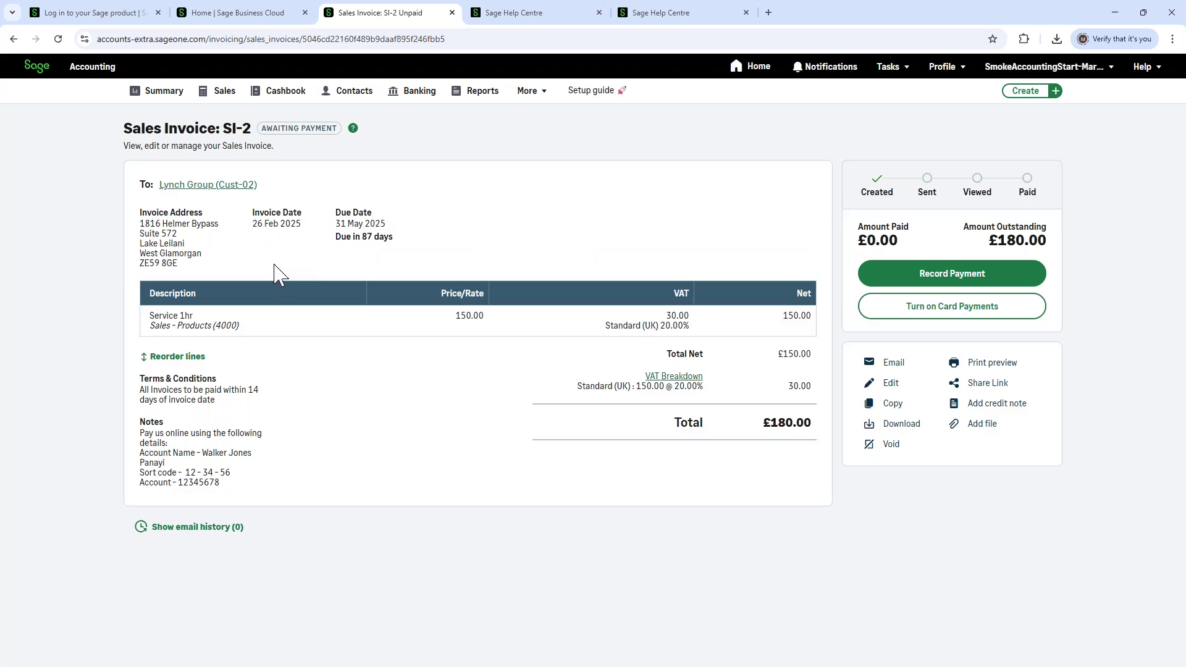
Return to the report list, look over the available reports and open VAT Return.
{"action": "left_click", "coordinate": [482, 93]}
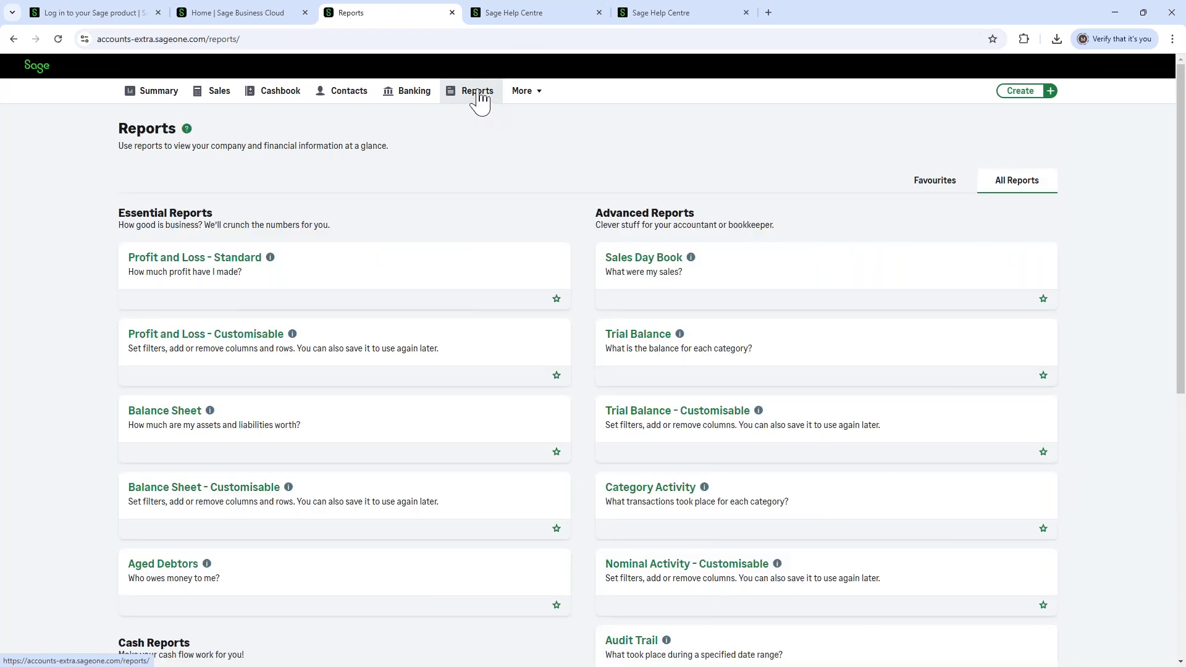
{"action": "scroll", "coordinate": [477, 93], "scroll_direction": "down", "scroll_amount": 2}
{"action": "left_click", "coordinate": [522, 91]}
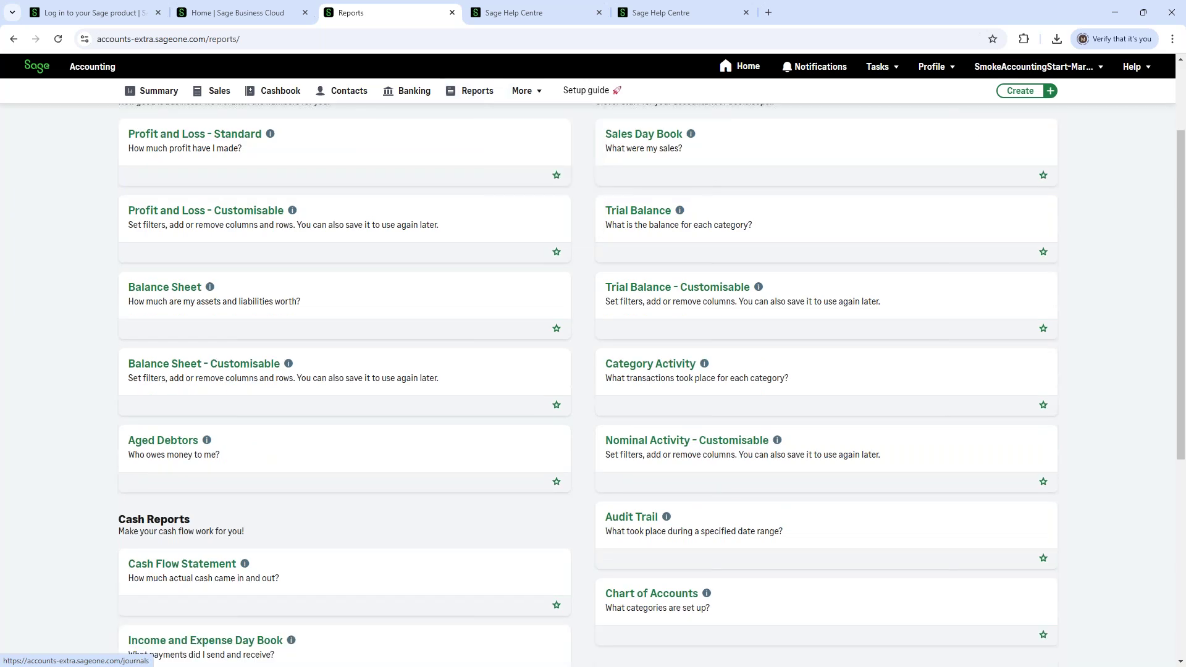
{"action": "scroll", "coordinate": [453, 204], "scroll_direction": "down", "scroll_amount": 1}
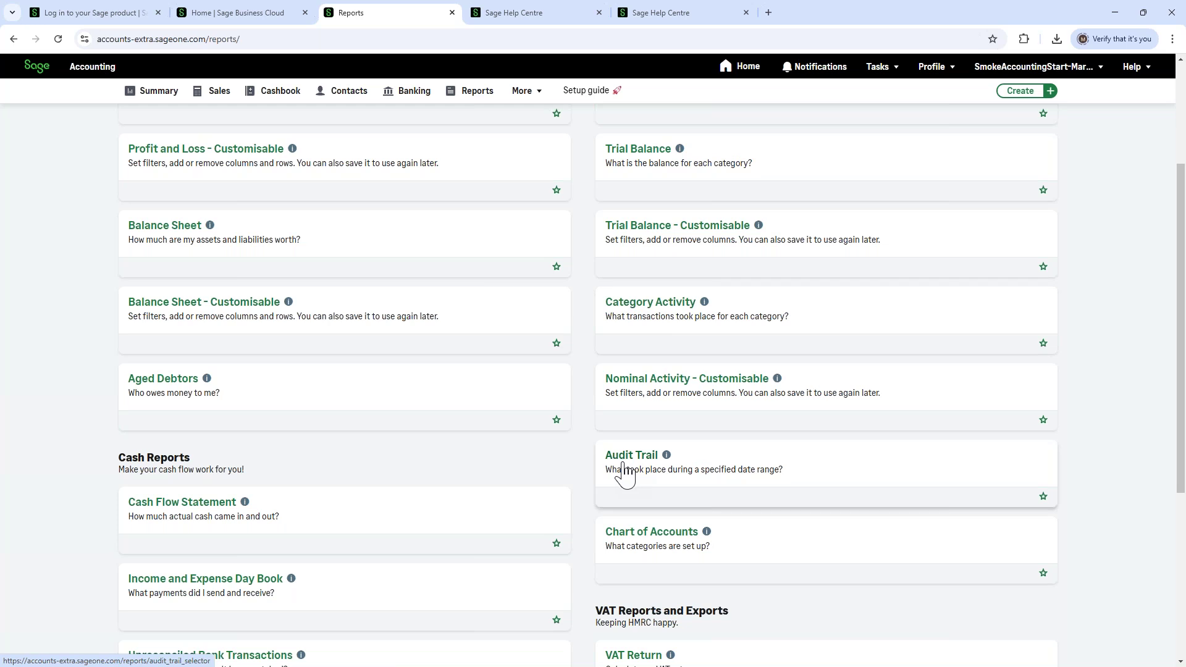
{"action": "scroll", "coordinate": [625, 475], "scroll_direction": "down", "scroll_amount": 4}
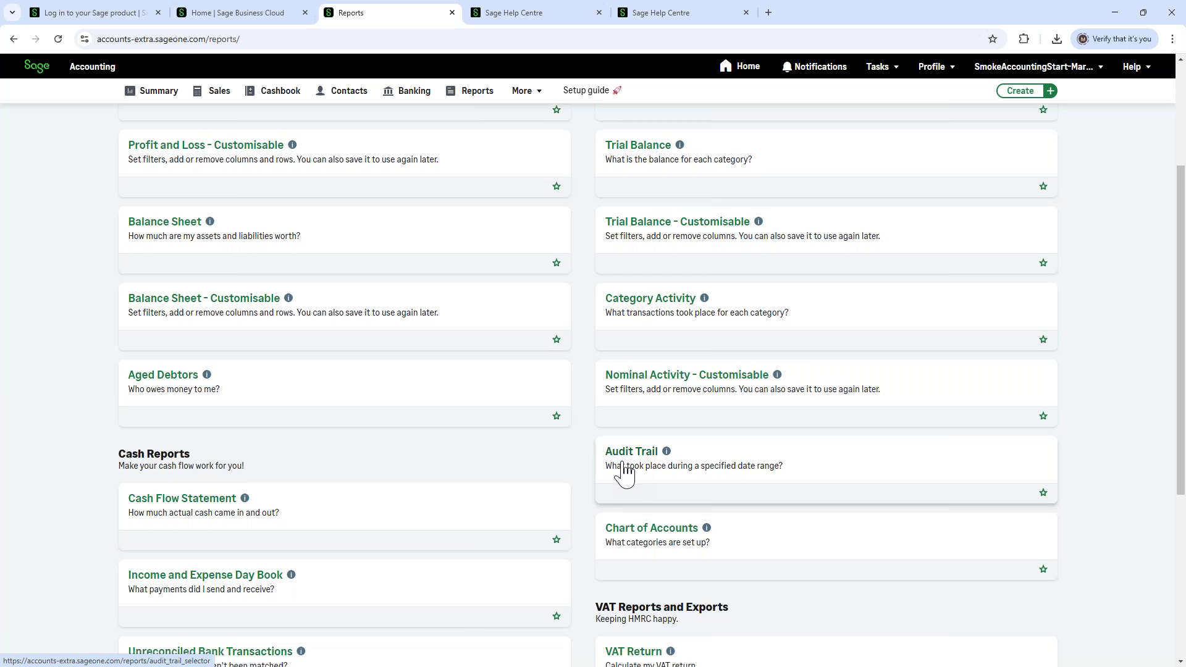
{"action": "left_click", "coordinate": [625, 417]}
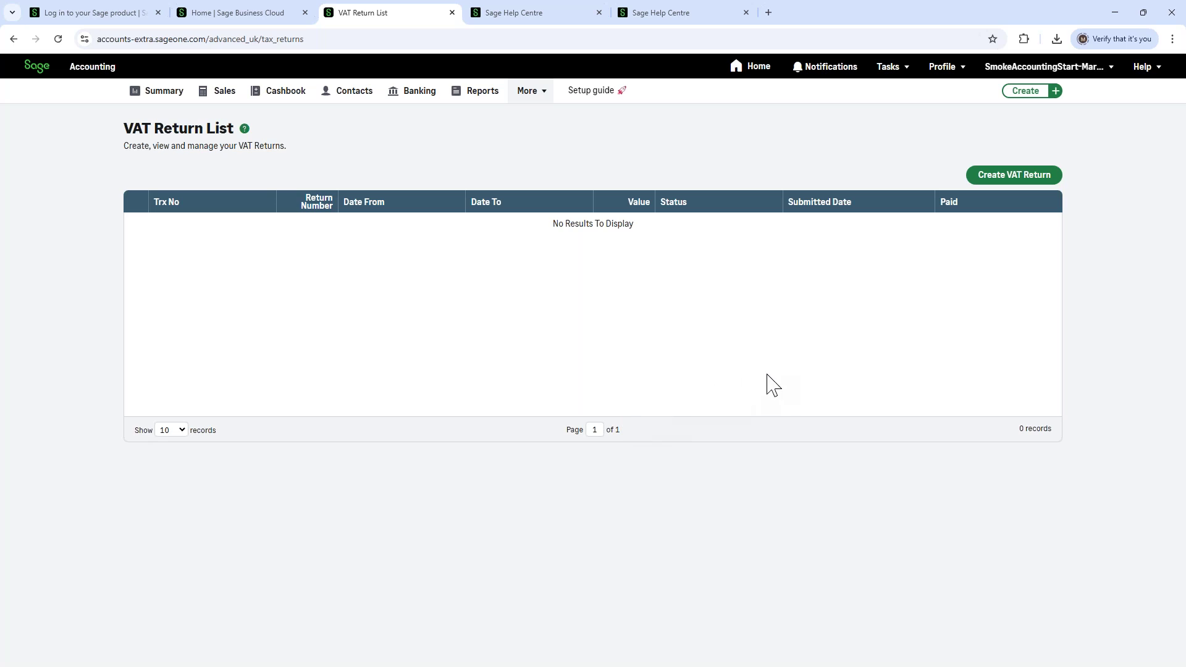
Start a new VAT return, choosing No for MTD submission, and save the acknowledgement that the business need not register.
{"action": "left_click", "coordinate": [1002, 178]}
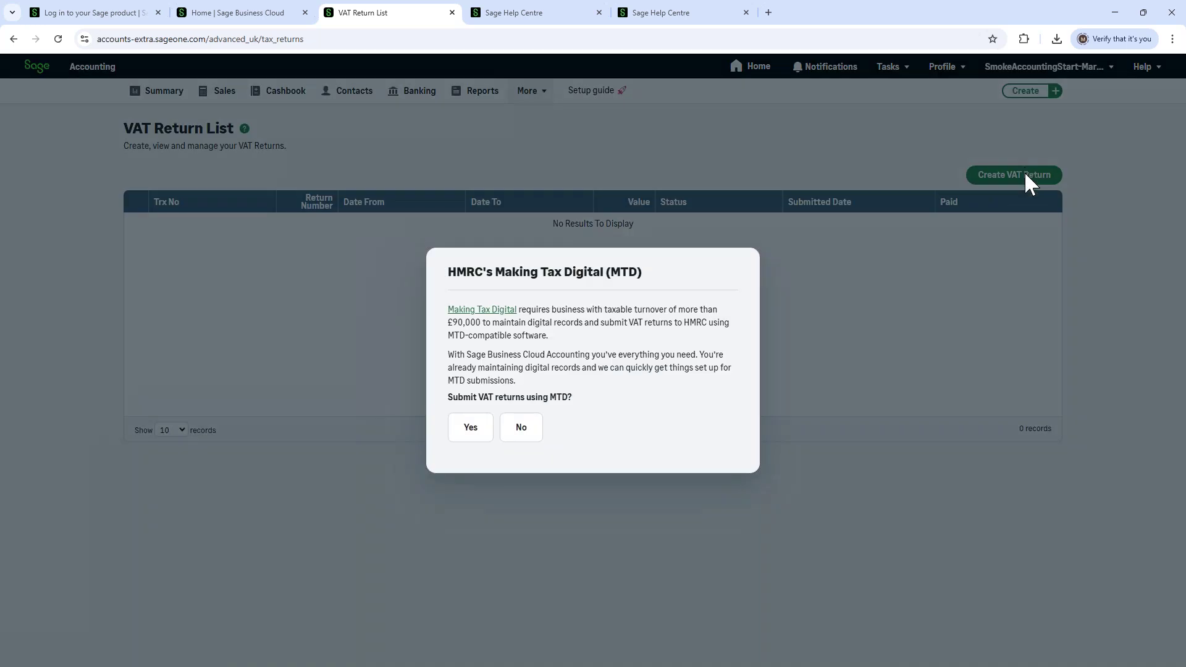
{"action": "left_click", "coordinate": [463, 438]}
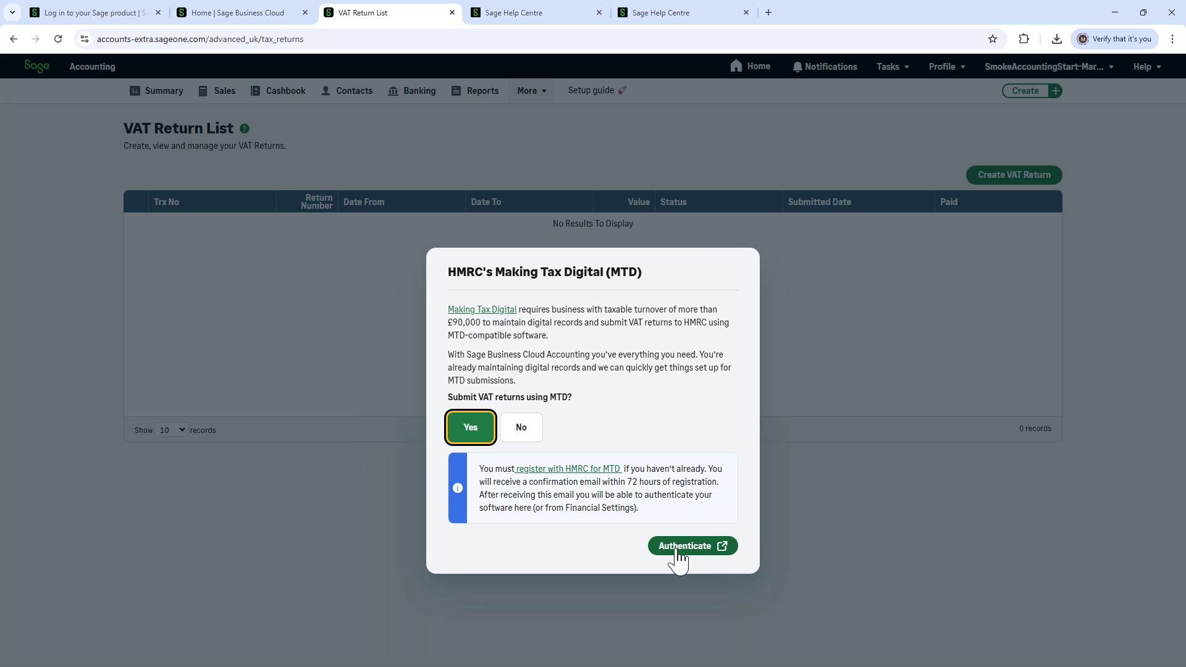
{"action": "left_click", "coordinate": [148, 481]}
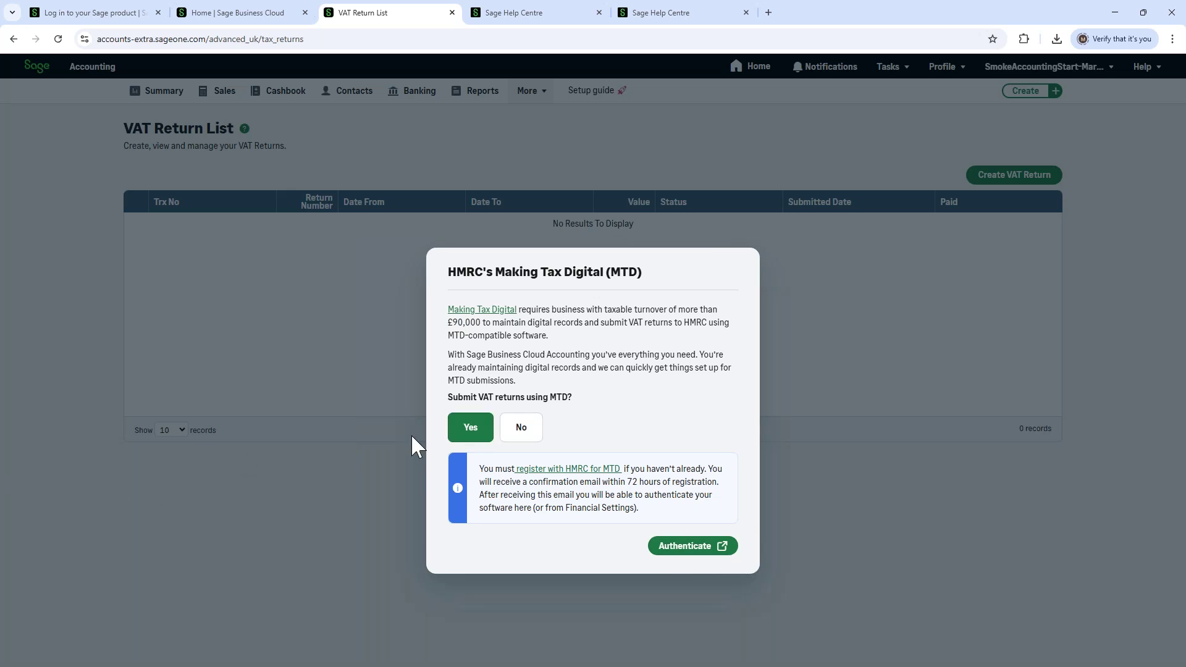
{"action": "left_click", "coordinate": [521, 434]}
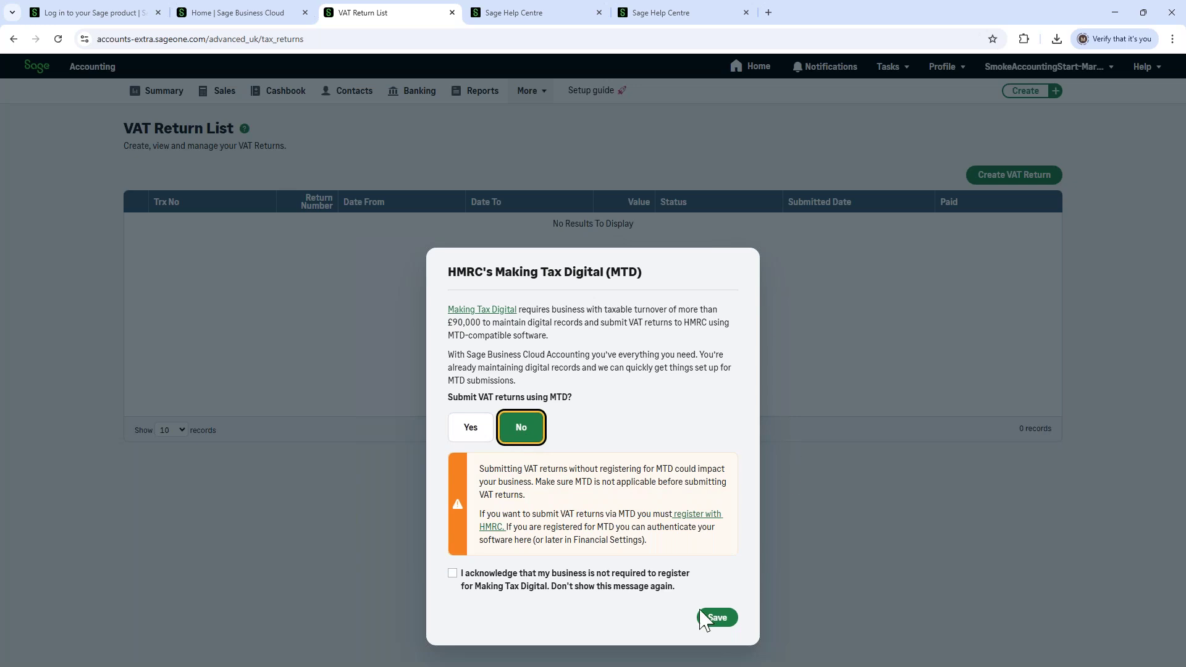
{"action": "left_click", "coordinate": [452, 574]}
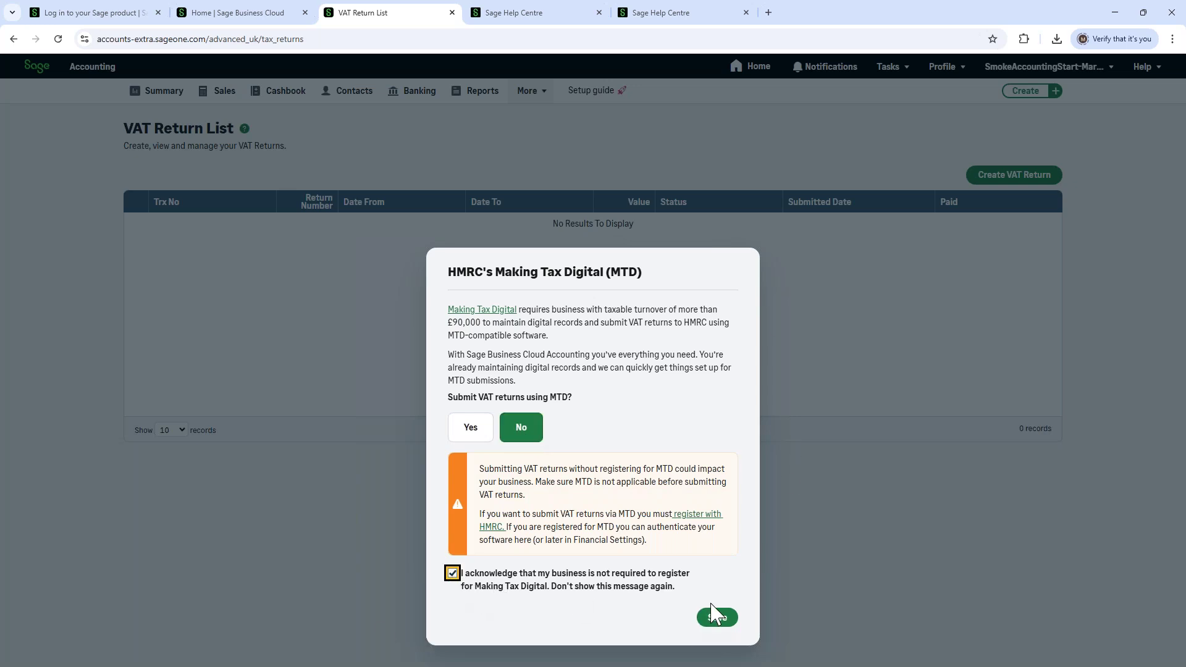
{"action": "left_click", "coordinate": [715, 617]}
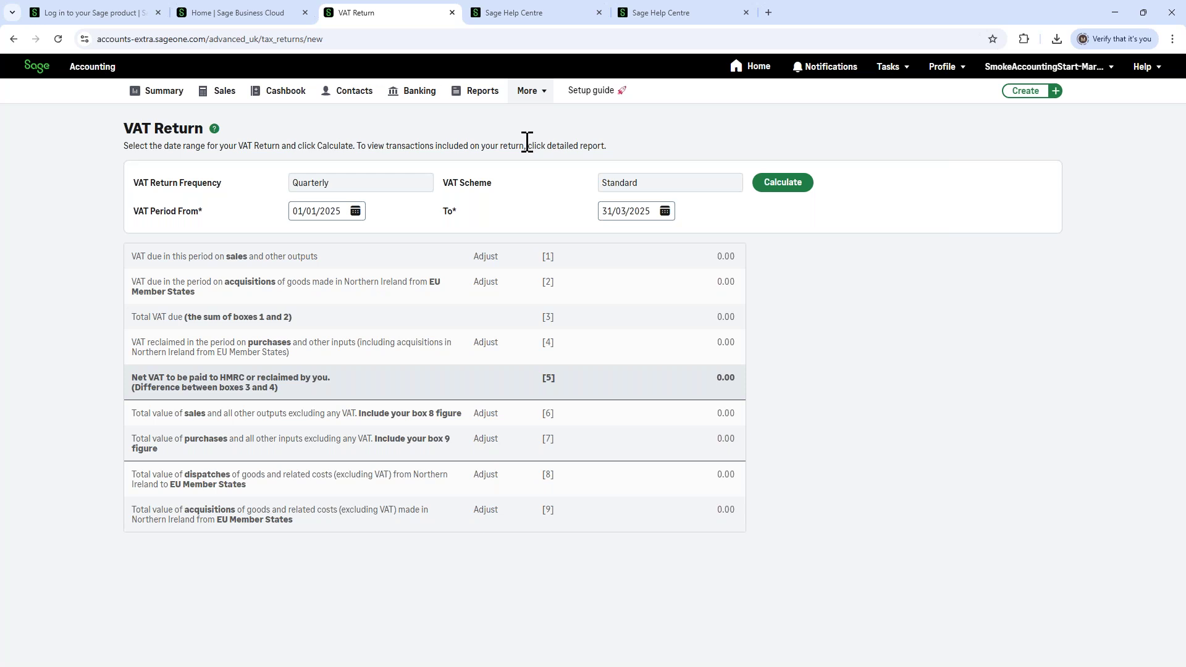
Return to the Summary, open business account management and view the form for inviting an advisor by email address.
{"action": "left_click", "coordinate": [150, 94]}
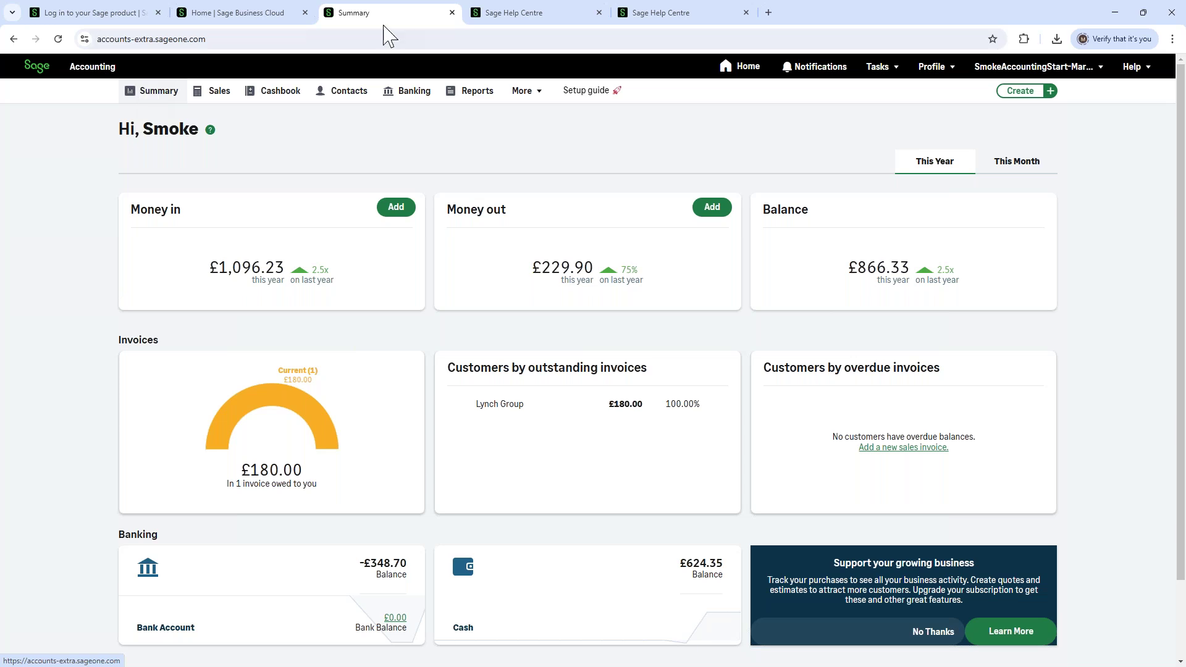
{"action": "left_click", "coordinate": [998, 69]}
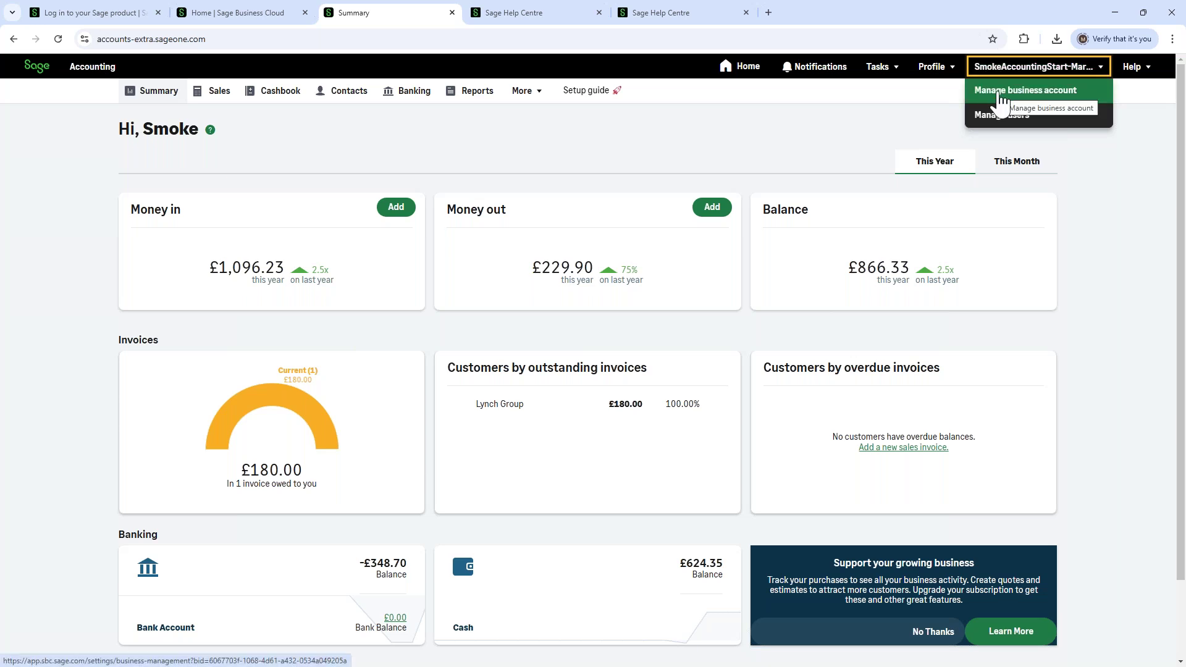
{"action": "left_click", "coordinate": [1000, 93]}
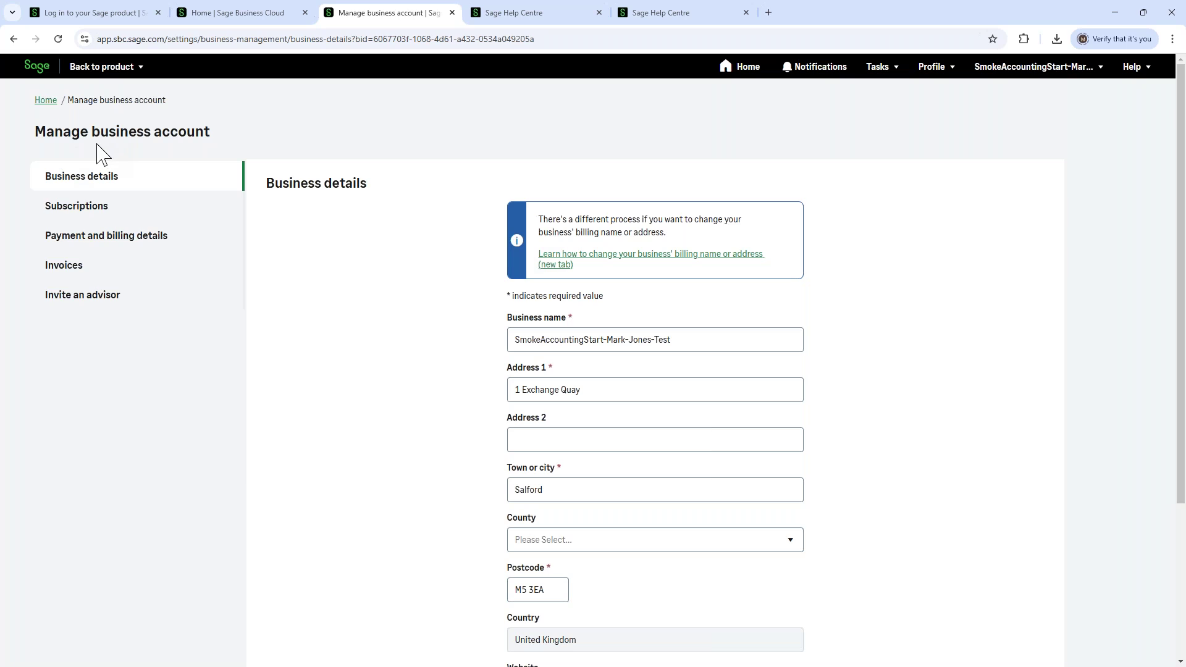
{"action": "left_click", "coordinate": [63, 302]}
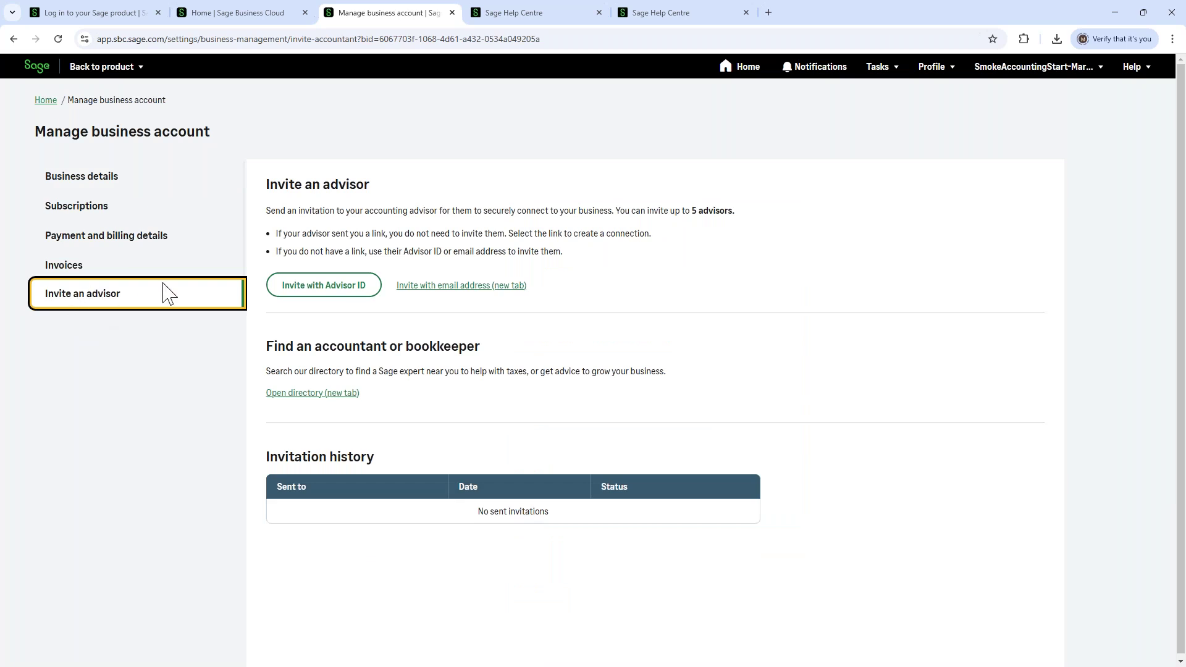
{"action": "left_click", "coordinate": [453, 287]}
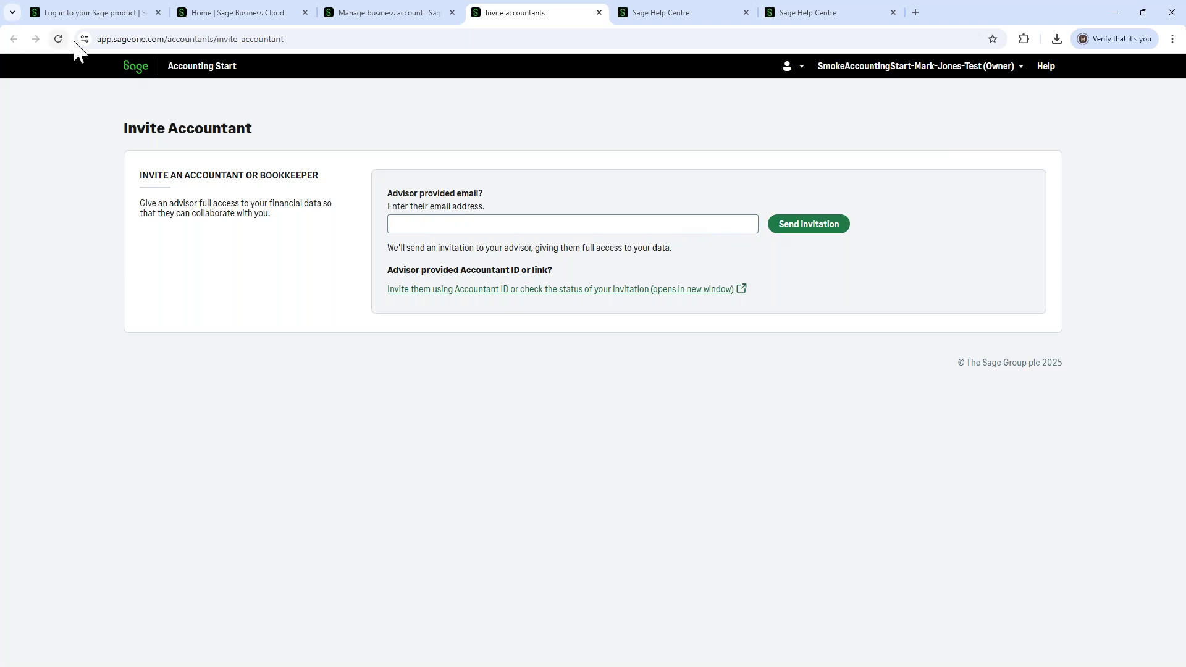
Return to business account management and open the management page for the business's subscriptions.
{"action": "left_click", "coordinate": [420, 13]}
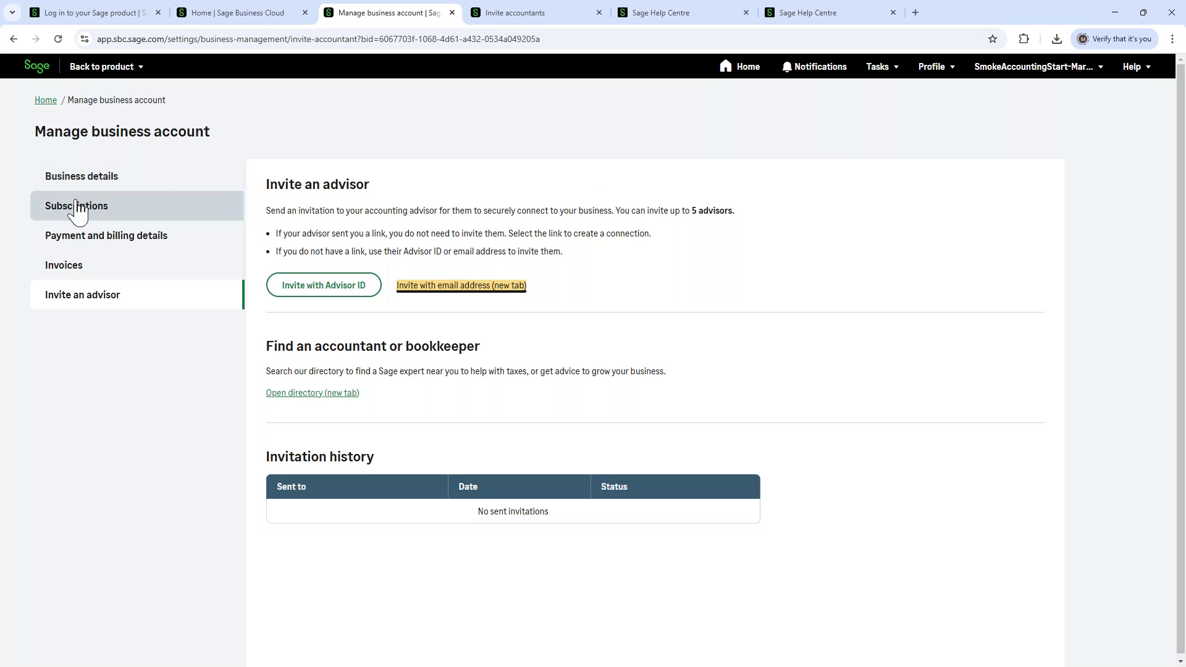
{"action": "left_click", "coordinate": [78, 208]}
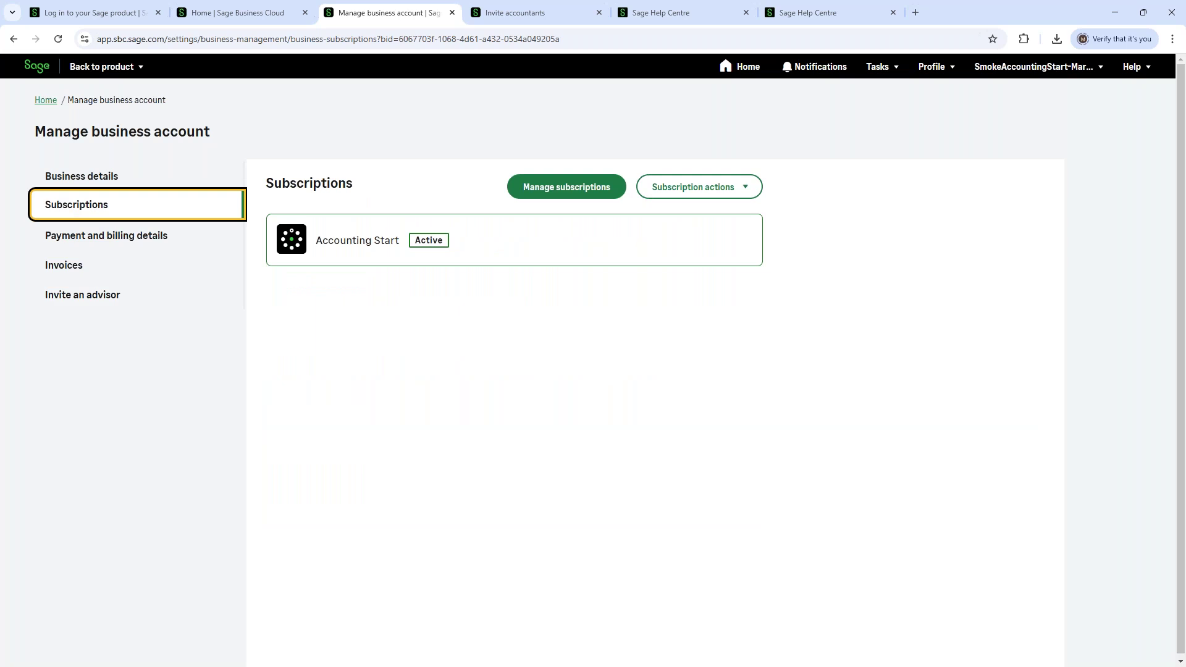
{"action": "left_click", "coordinate": [544, 193]}
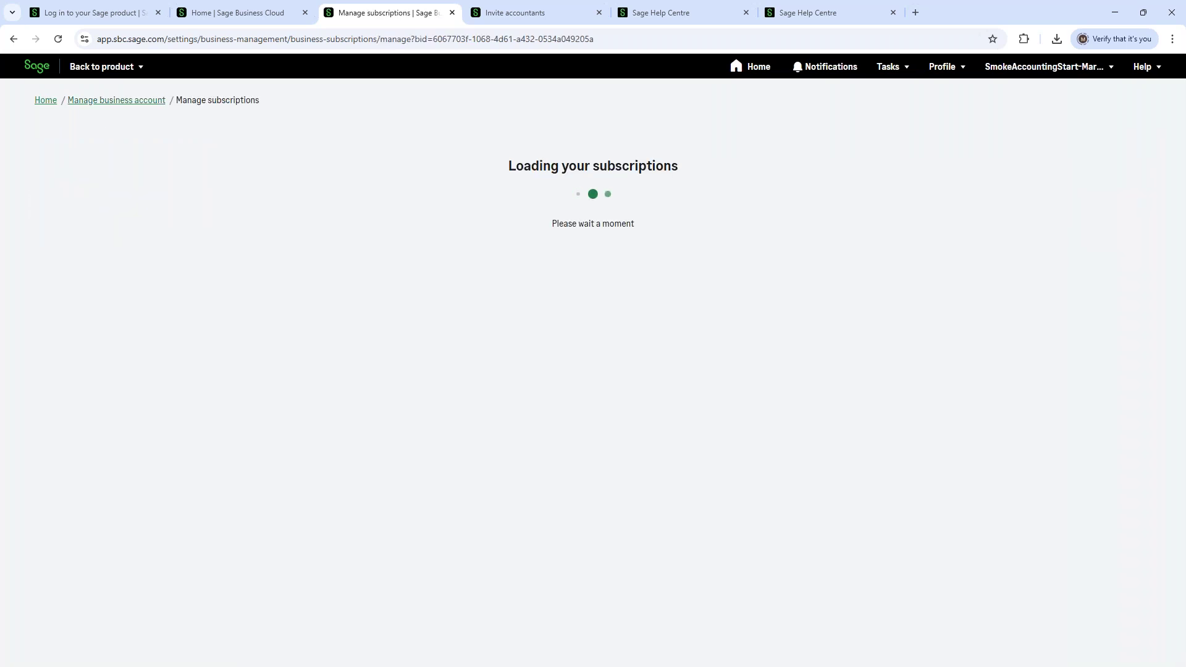